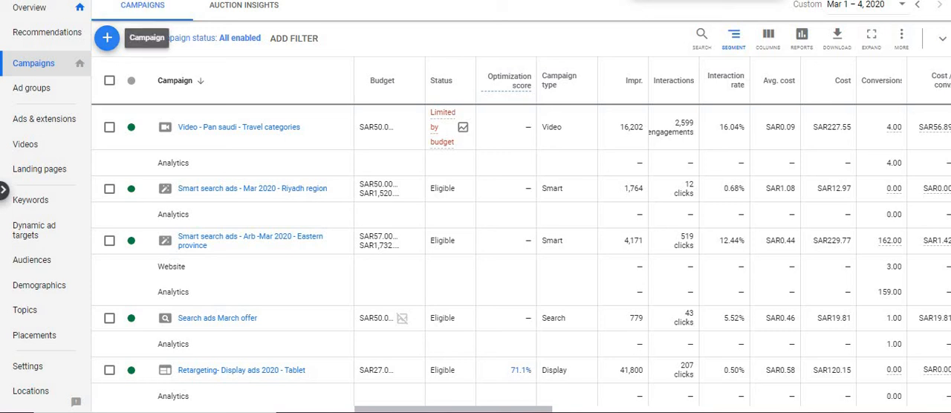
Start a new Search campaign created without a goal's guidance.
left_click(107, 38)
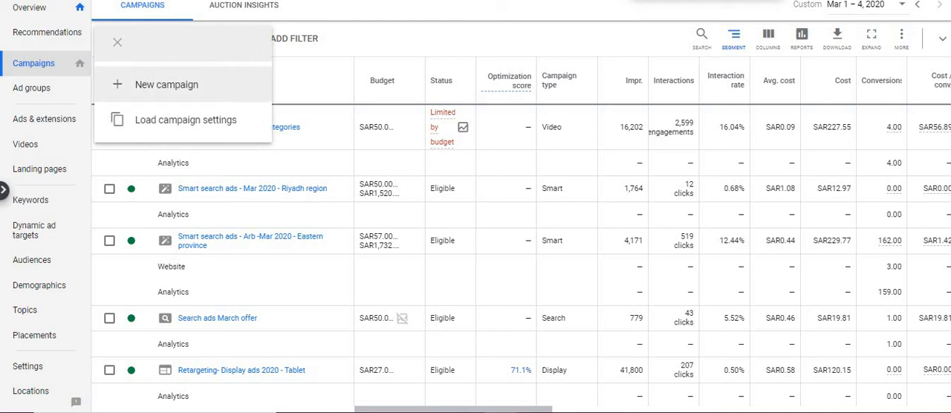
left_click(167, 85)
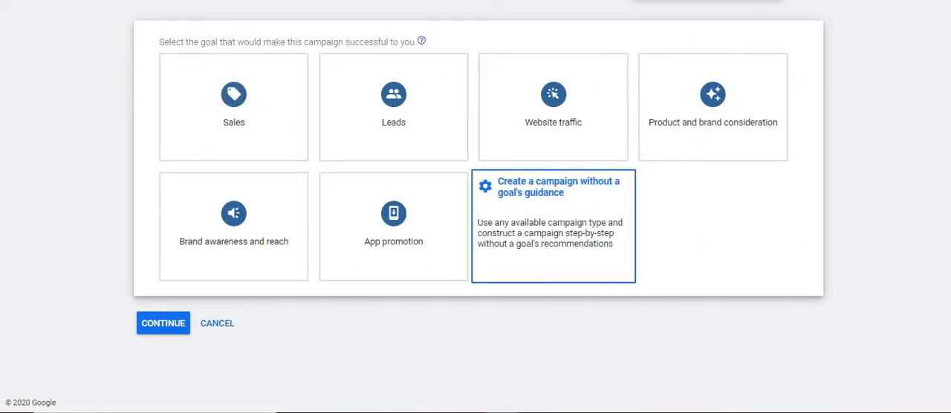
left_click(554, 223)
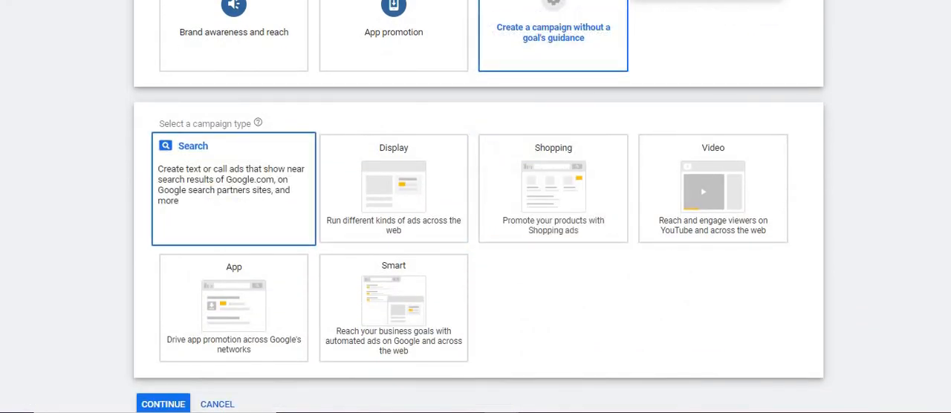
left_click(233, 185)
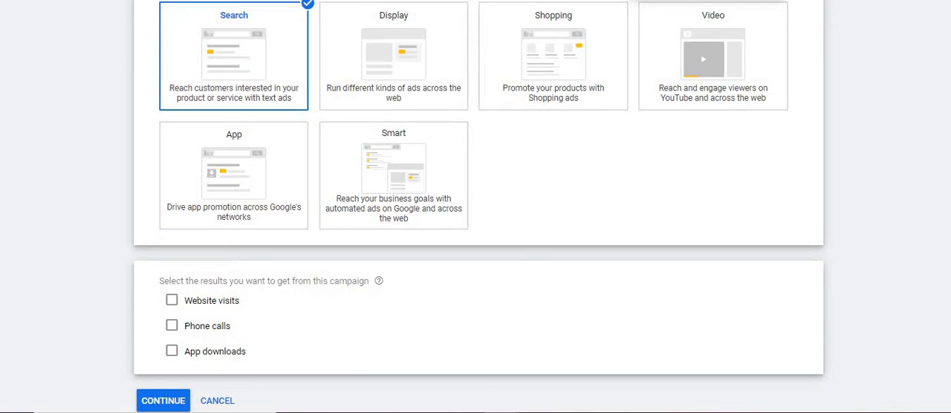
left_click(172, 300)
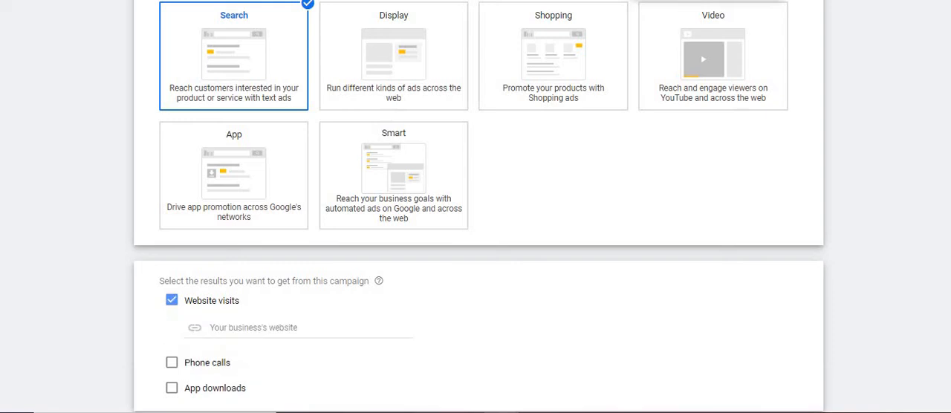
type("www.")
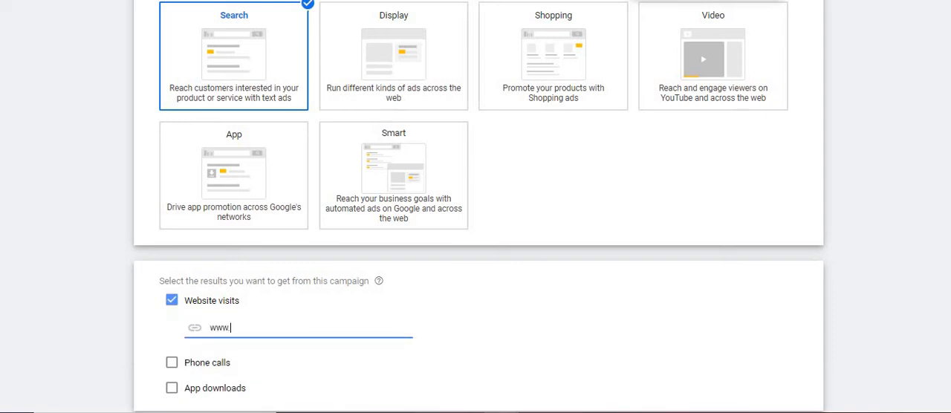
type("booking.com")
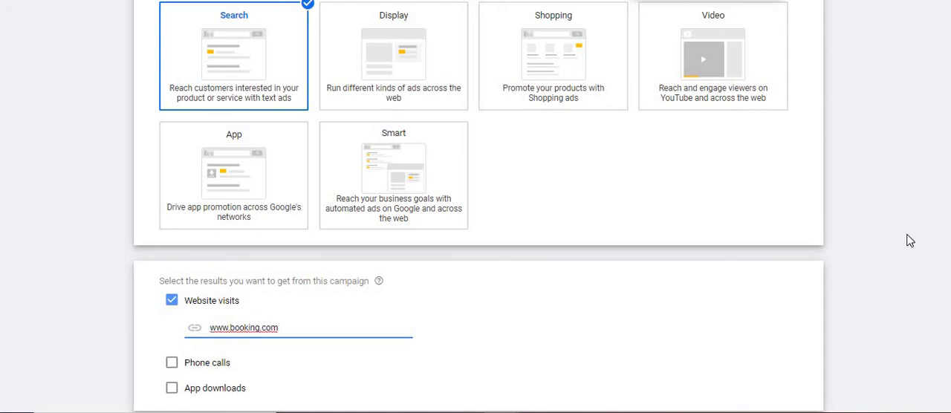
scroll(480, 206, "down", 1)
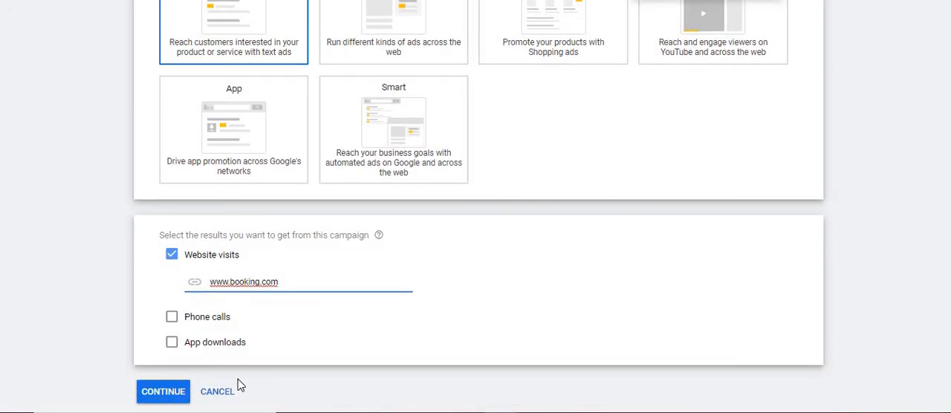
left_click(163, 392)
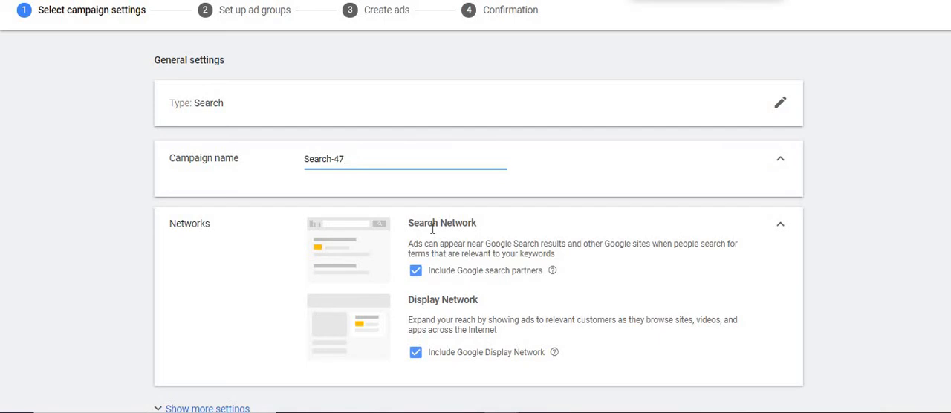
Name the campaign "Test campaign" and exclude the Google Display Network from its networks.
key("BackSpace")
key("BackSpace")
key("BackSpace")
key("BackSpace")
key("BackSpace")
key("BackSpace")
key("BackSpace")
key("BackSpace")
key("BackSpace")
type("Test campaign")
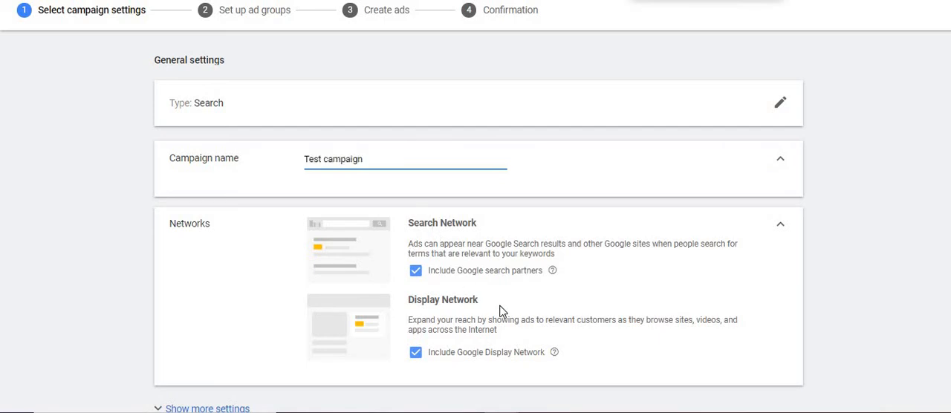
left_click(416, 355)
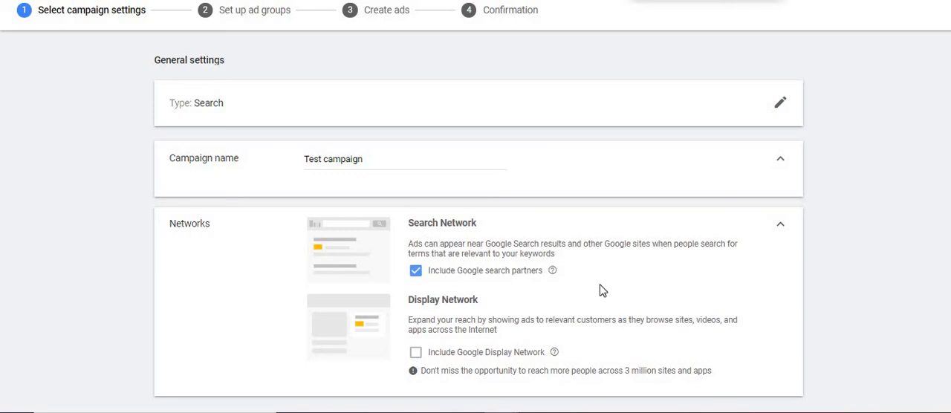
Show the additional general settings and review the start and end dates, campaign URL options and Dynamic Search Ads setting.
scroll(270, 210, "down", 3)
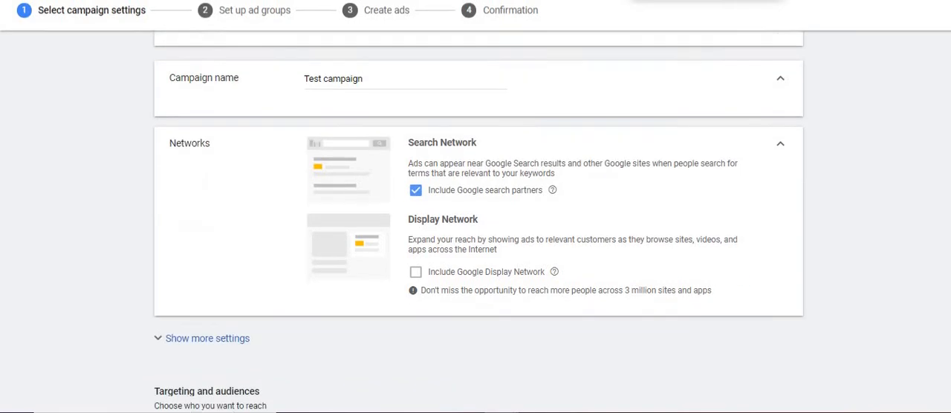
left_click(222, 216)
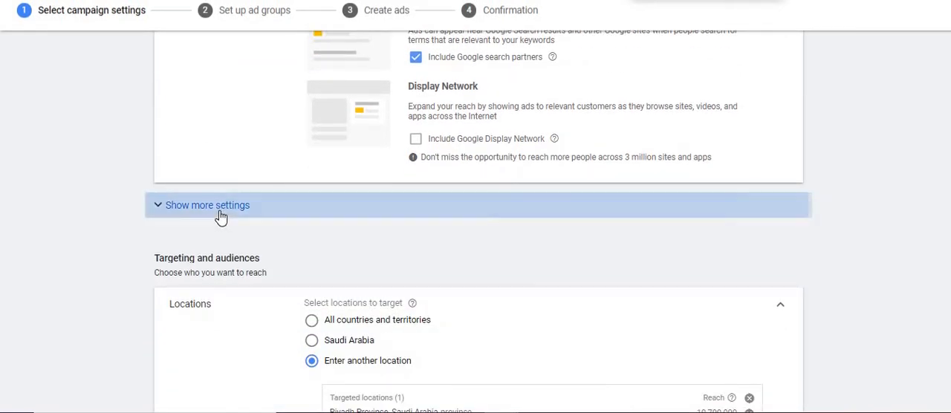
left_click(381, 246)
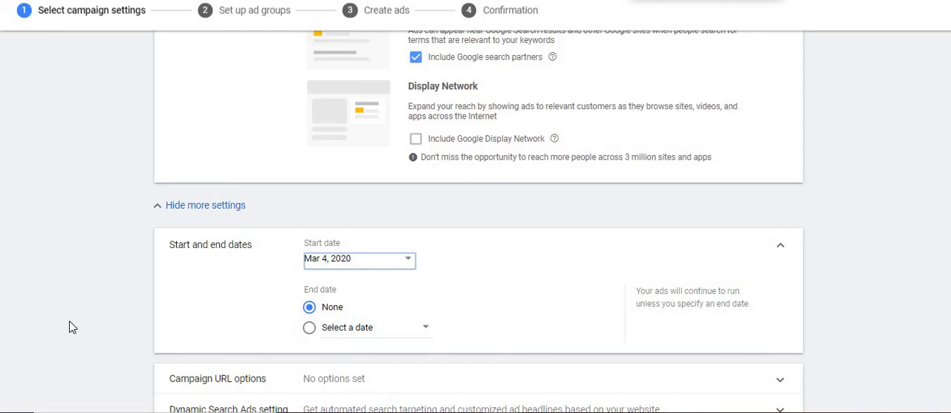
scroll(67, 328, "down", 1)
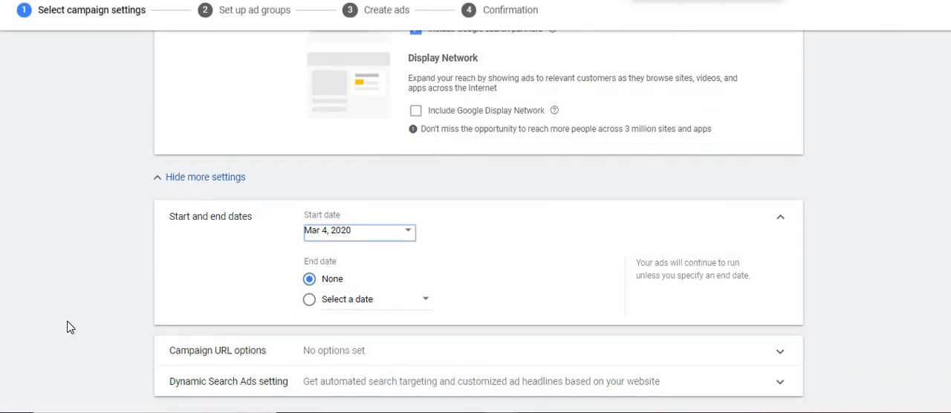
left_click(223, 351)
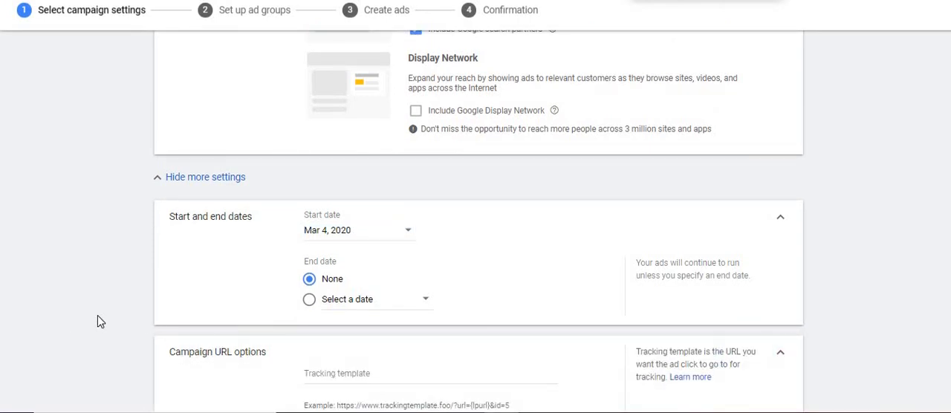
scroll(98, 321, "down", 3)
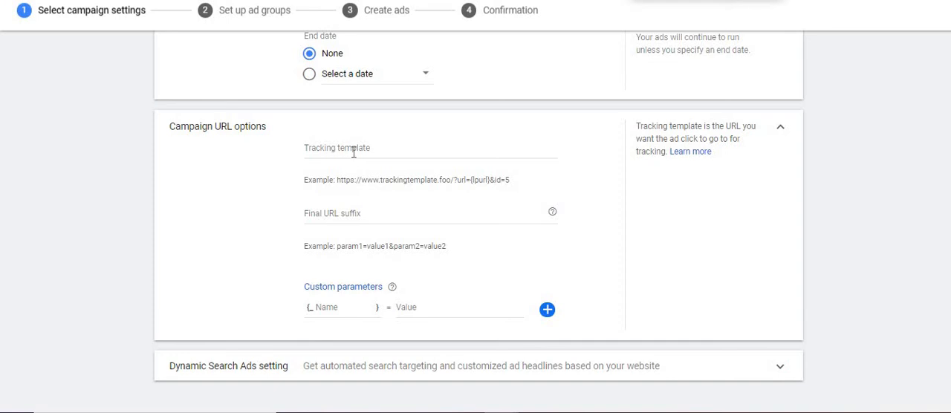
left_click(781, 131)
left_click(731, 161)
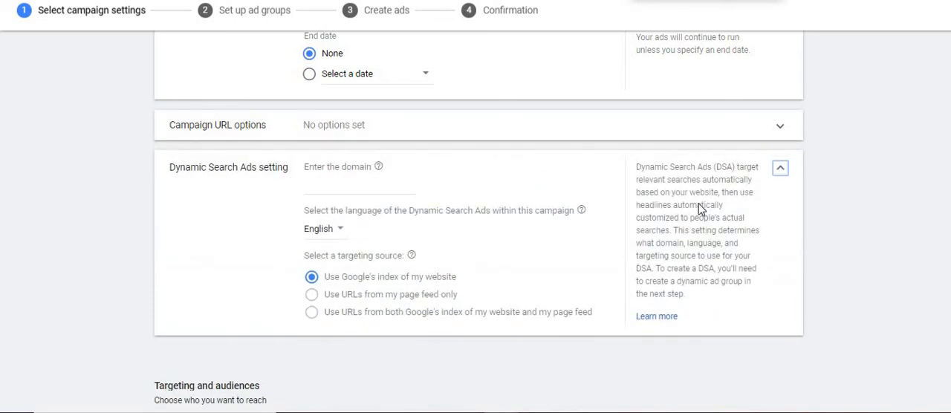
left_click(781, 171)
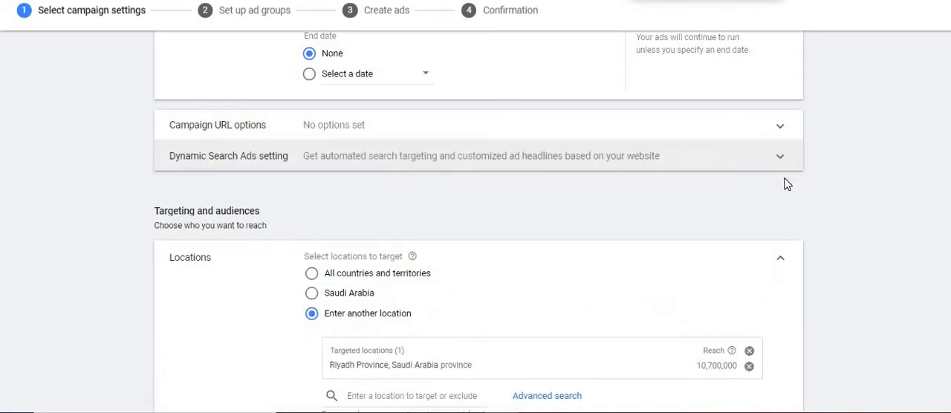
Replace the targeted location Riyadh Province with the city of Dubai, United Arab Emirates.
scroll(803, 234, "down", 3)
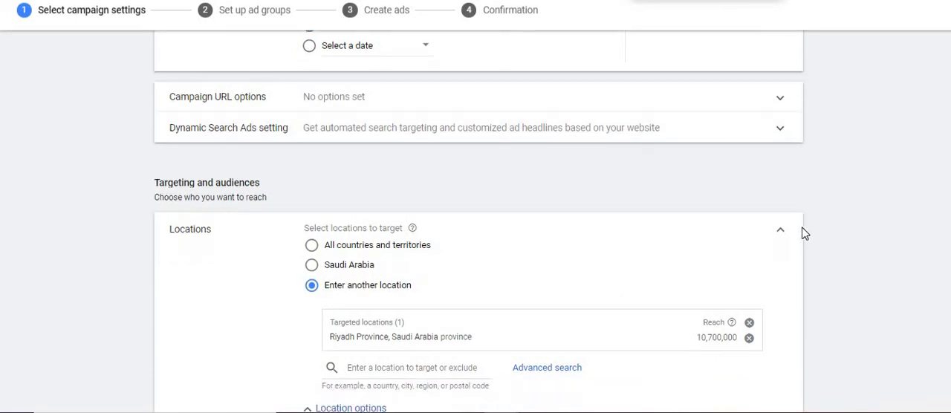
left_click(749, 197)
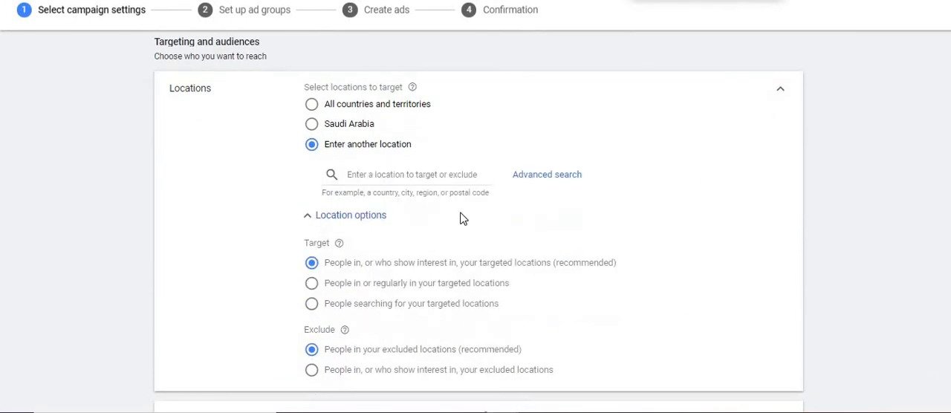
left_click(430, 176)
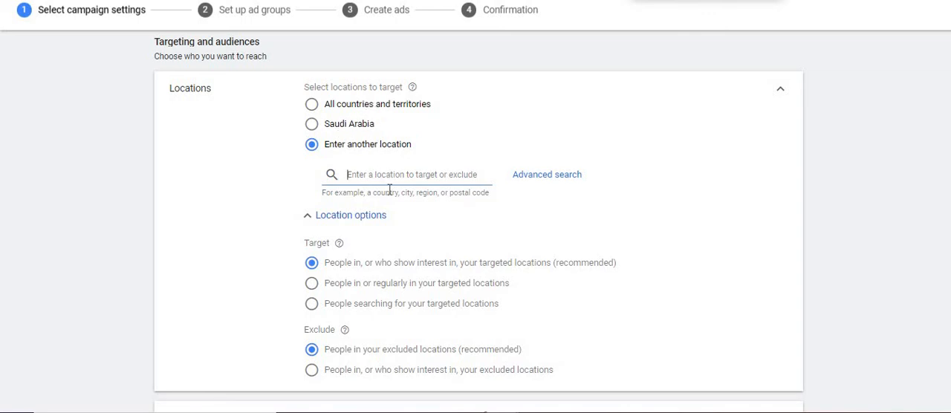
type("dubai")
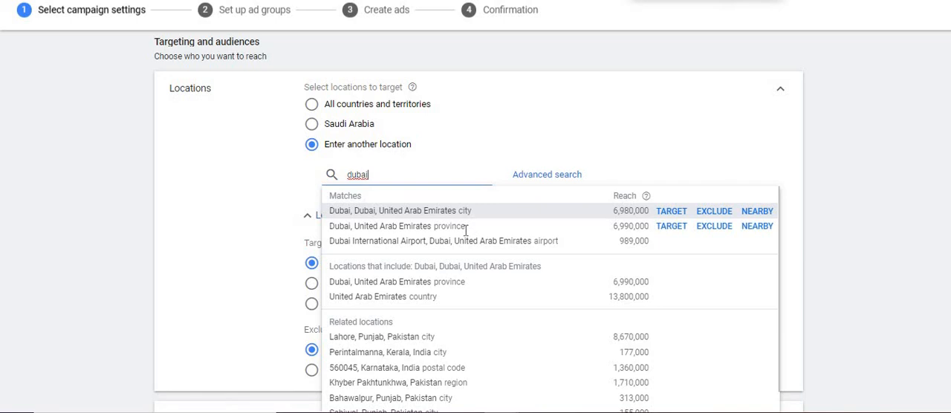
left_click(673, 212)
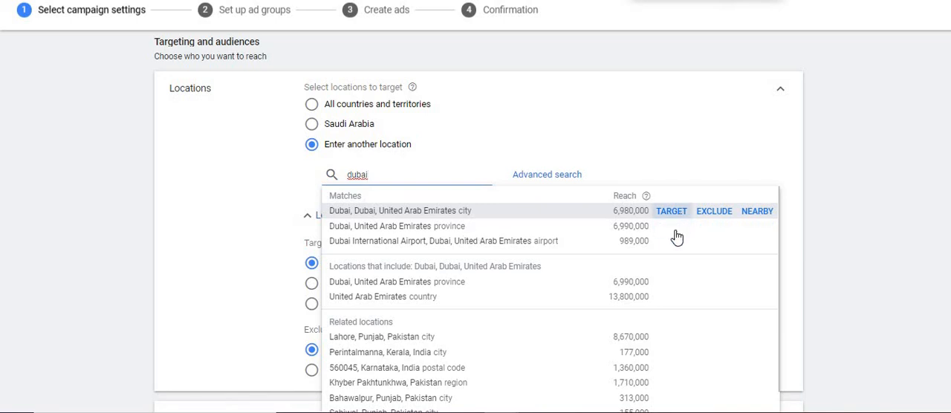
left_click(675, 214)
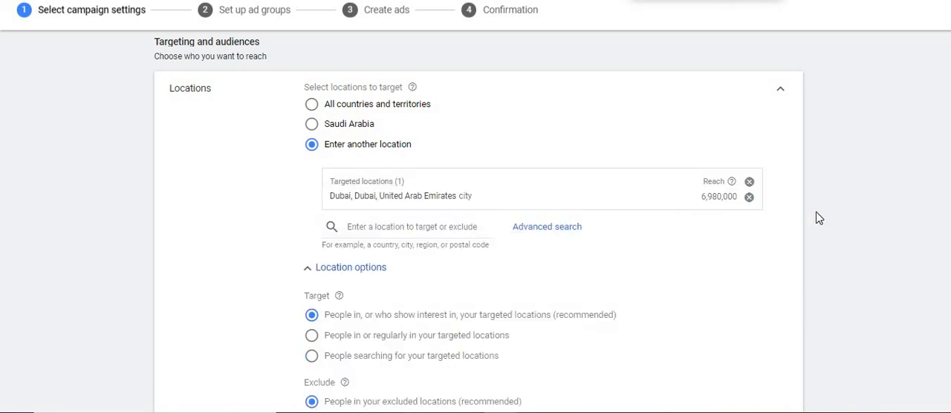
Replace Arabic with English as the language the campaign's customers speak.
scroll(853, 215, "down", 3)
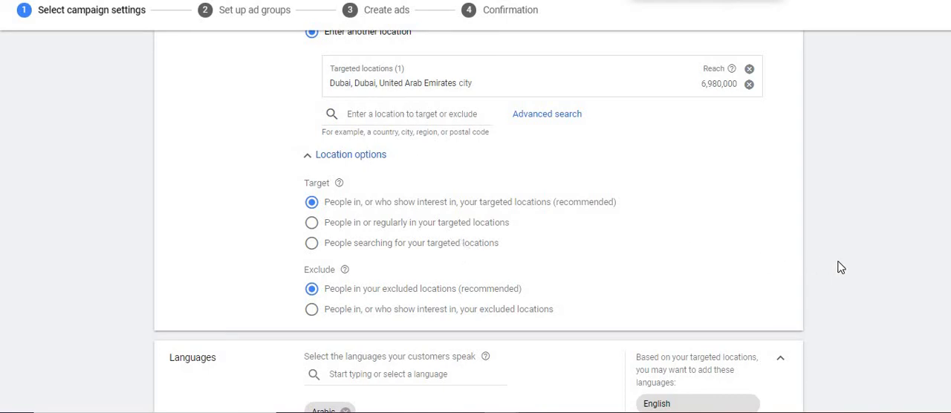
scroll(840, 267, "down", 2)
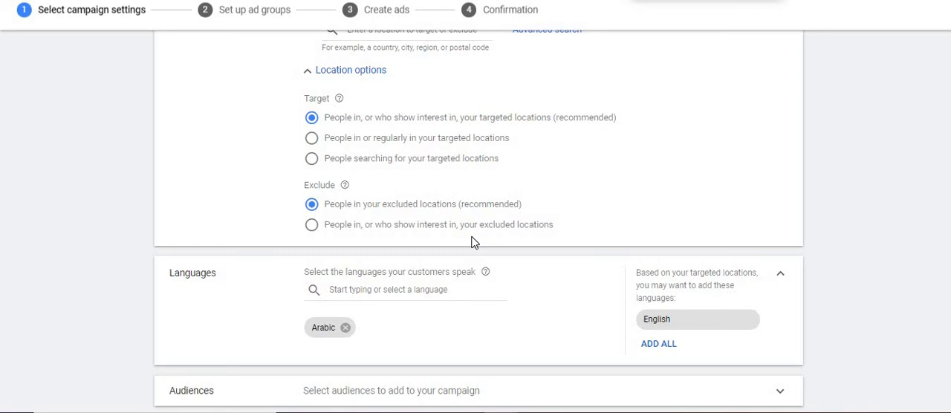
left_click(345, 328)
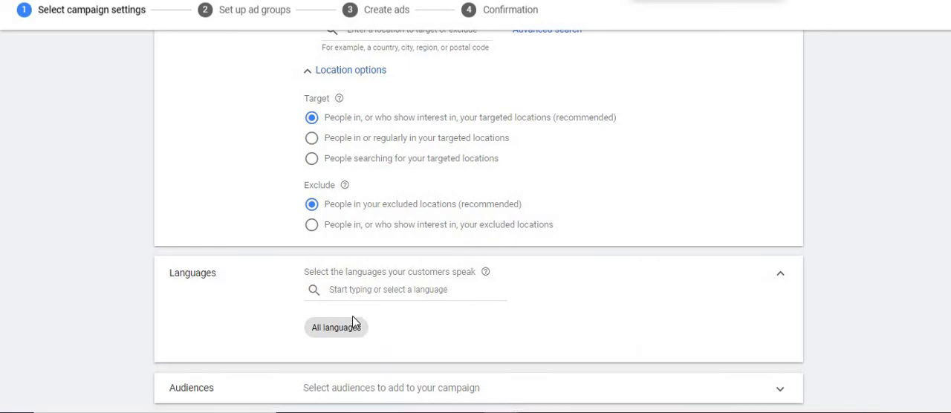
left_click(372, 289)
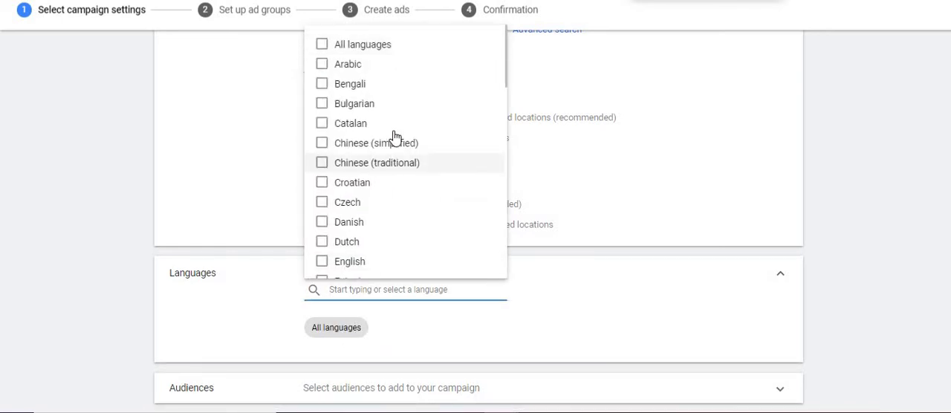
type("e")
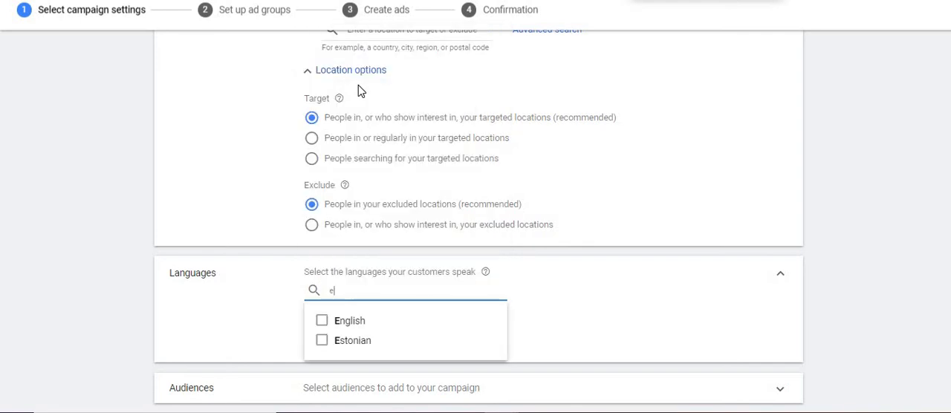
type("n")
left_click(321, 323)
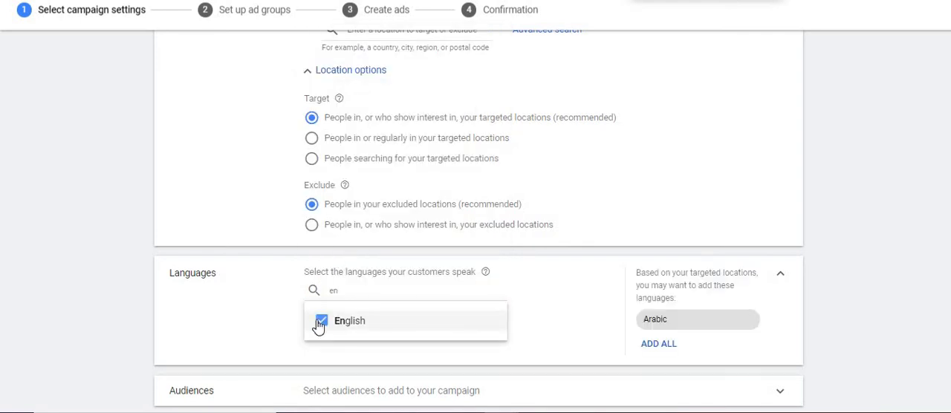
left_click(129, 301)
Expand the campaign's audience selection to view the available audiences.
scroll(128, 301, "down", 3)
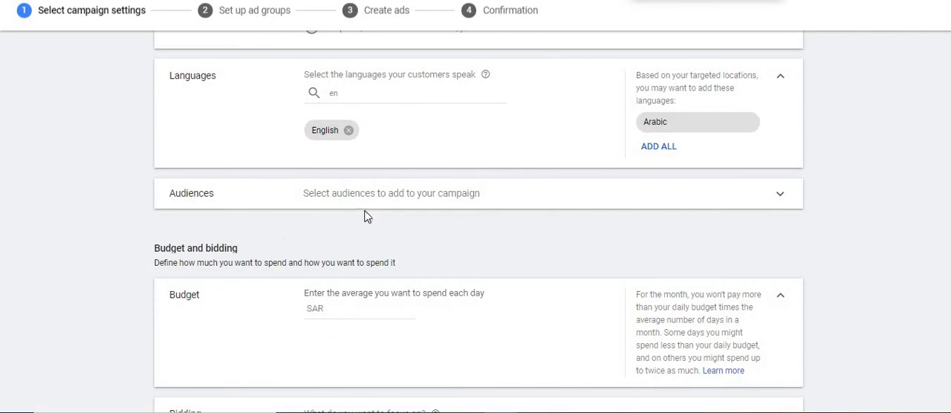
left_click(380, 205)
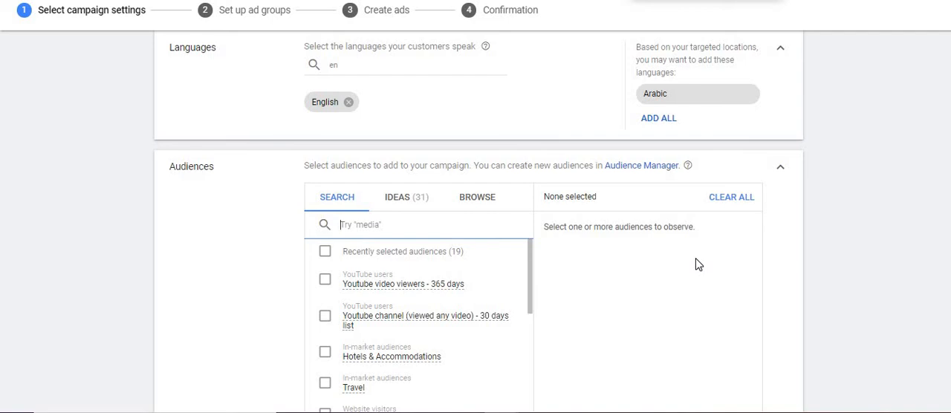
Select the campaign's bid strategy directly and set it to Manual CPC.
scroll(329, 211, "down", 6)
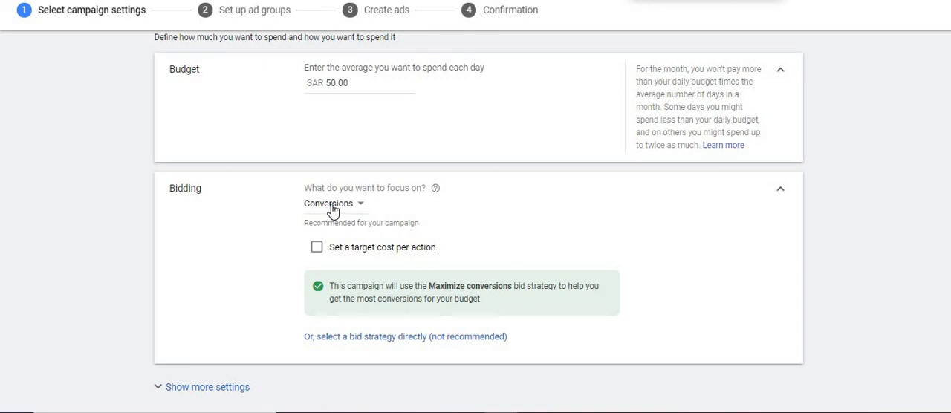
left_click(332, 211)
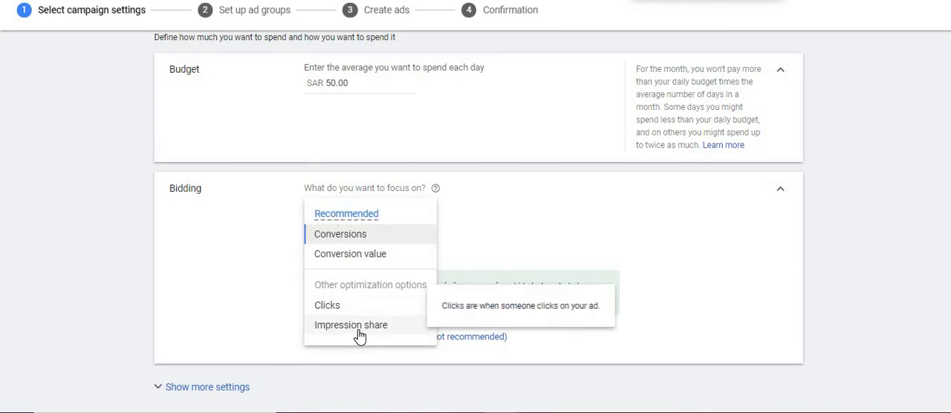
left_click(208, 300)
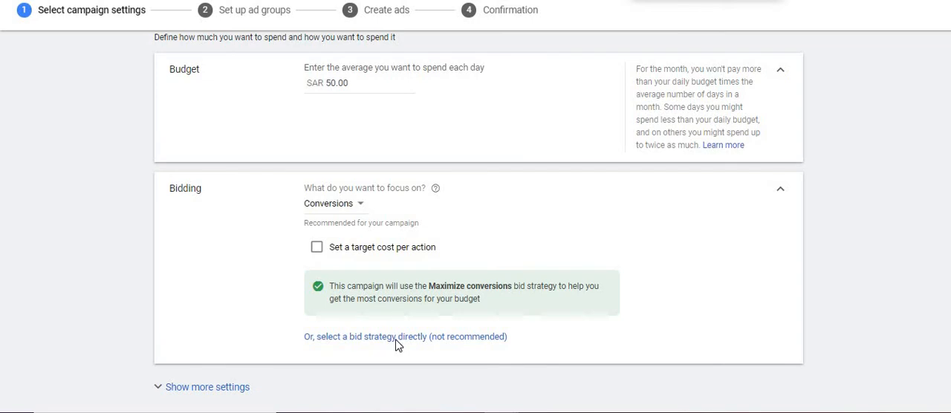
left_click(392, 337)
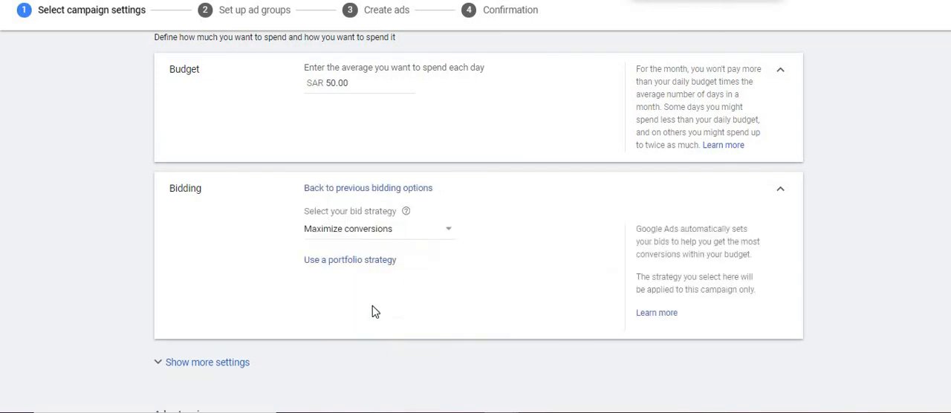
left_click(374, 243)
left_click(352, 221)
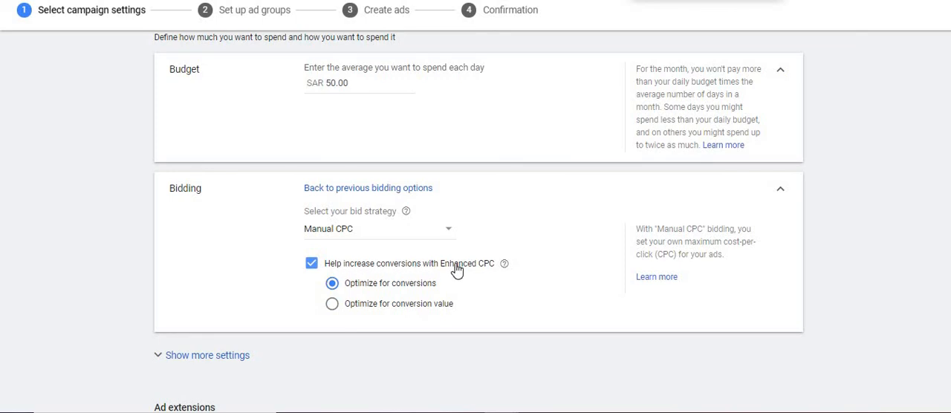
Turn off Enhanced CPC for the Manual CPC bid strategy.
left_click(312, 265)
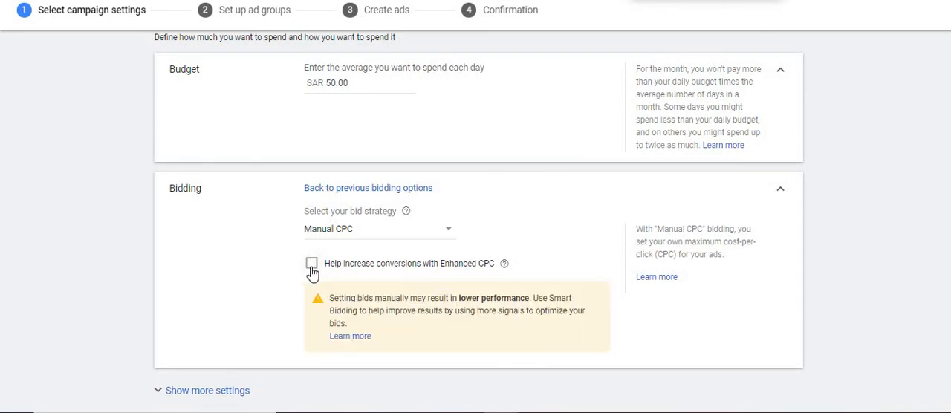
left_click(312, 266)
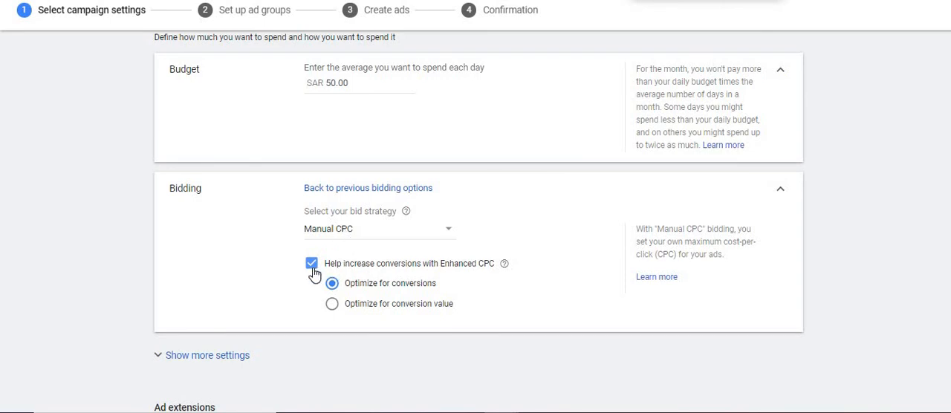
left_click(312, 265)
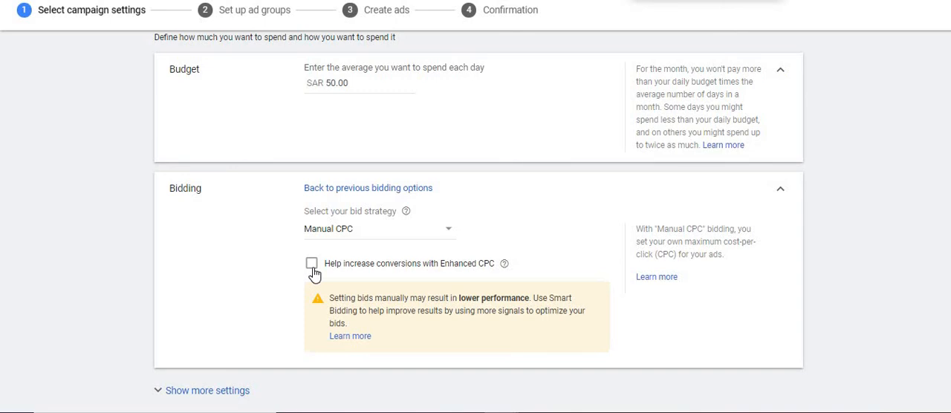
left_click(461, 267)
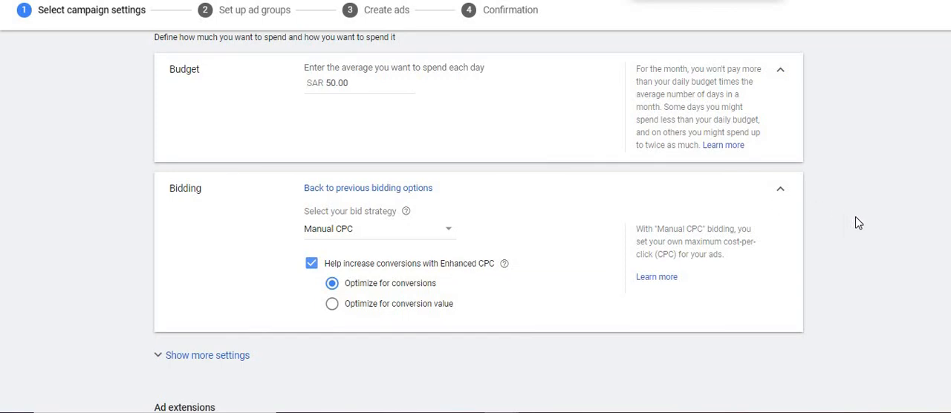
scroll(855, 222, "down", 1)
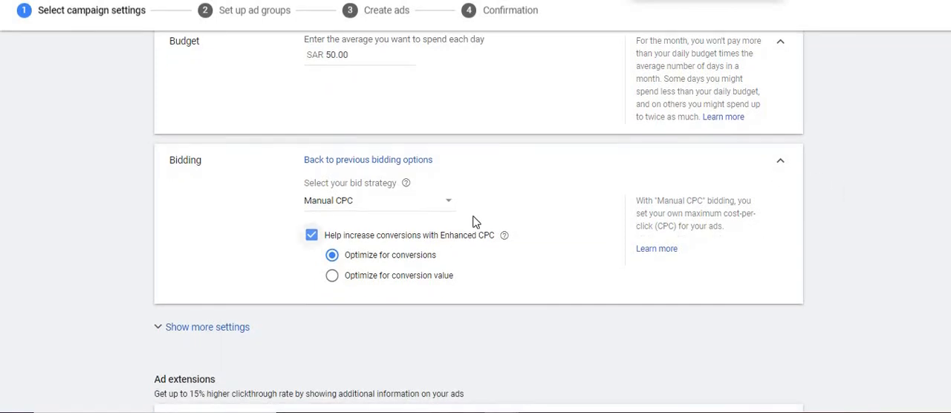
left_click(311, 237)
Show the additional budget and bidding settings and expand the campaign's Conversions setting.
scroll(70, 240, "down", 5)
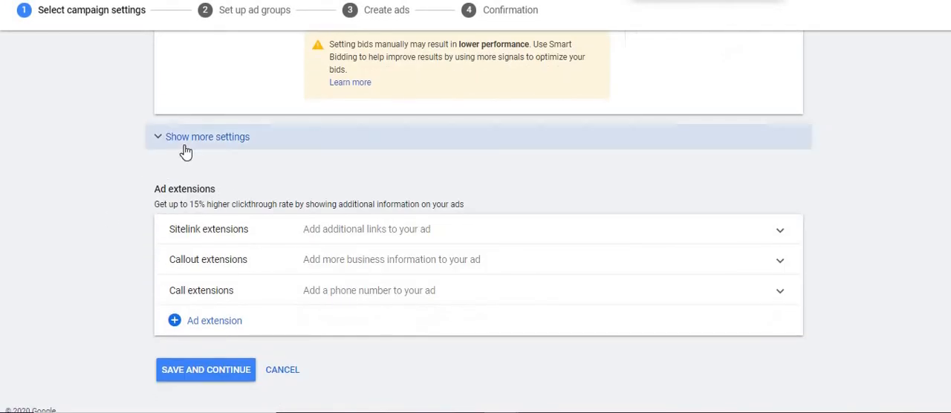
left_click(186, 148)
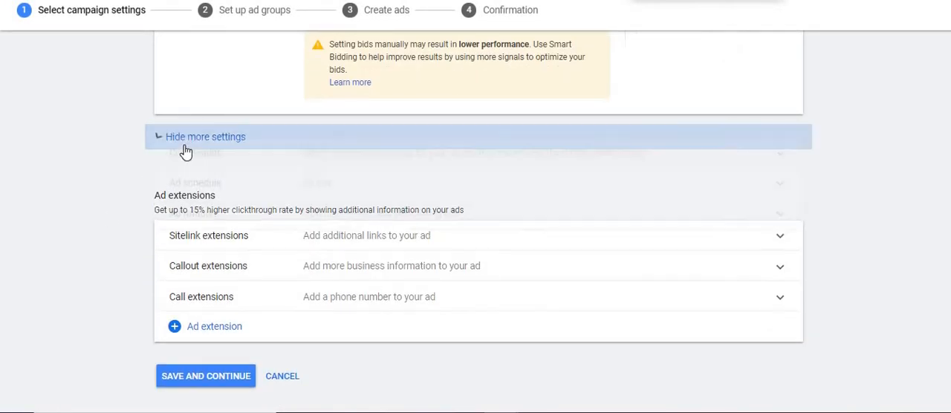
left_click(406, 163)
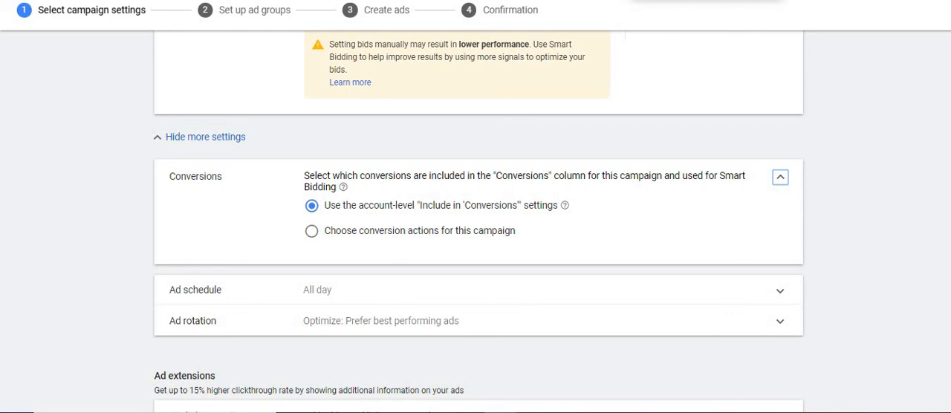
Open the account's Conversions measurement page separately and return to the campaign settings.
left_click(699, 2)
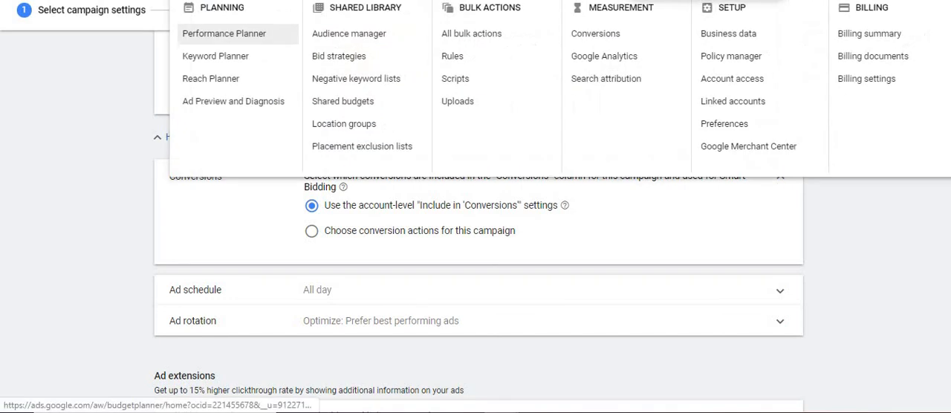
right_click(616, 38)
left_click(631, 47)
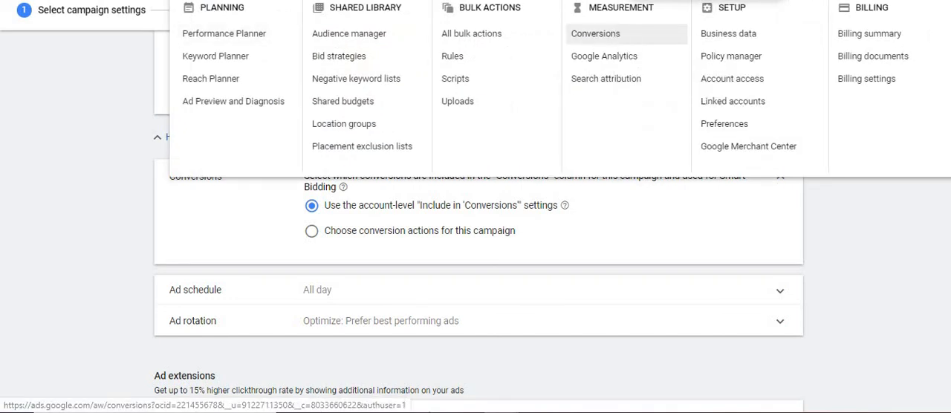
left_click(334, 2)
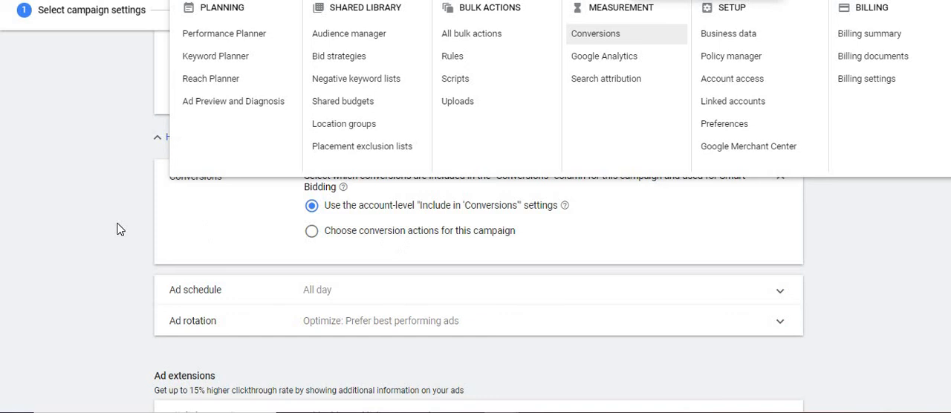
left_click(129, 222)
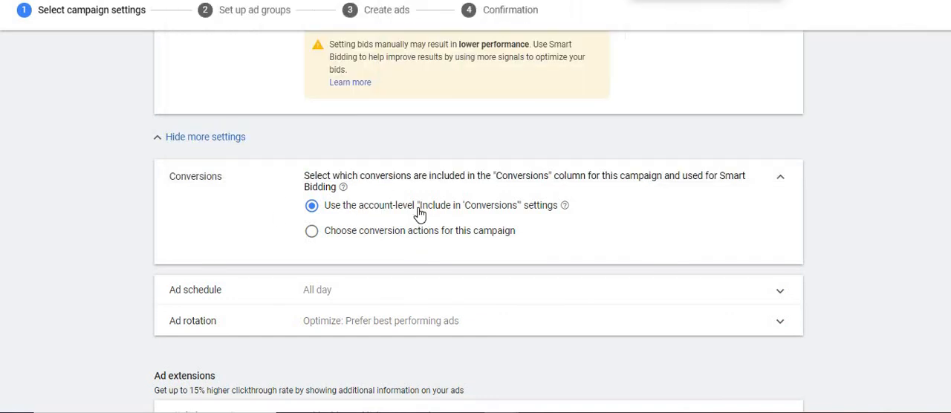
Set Conversions to choose conversion actions for this campaign, try Buy tickets (All Web Site Data), and cancel the action selection.
left_click(418, 234)
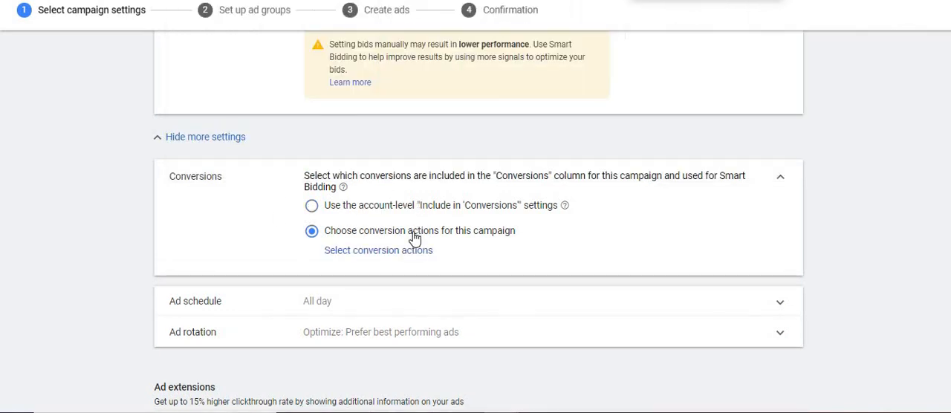
left_click(398, 250)
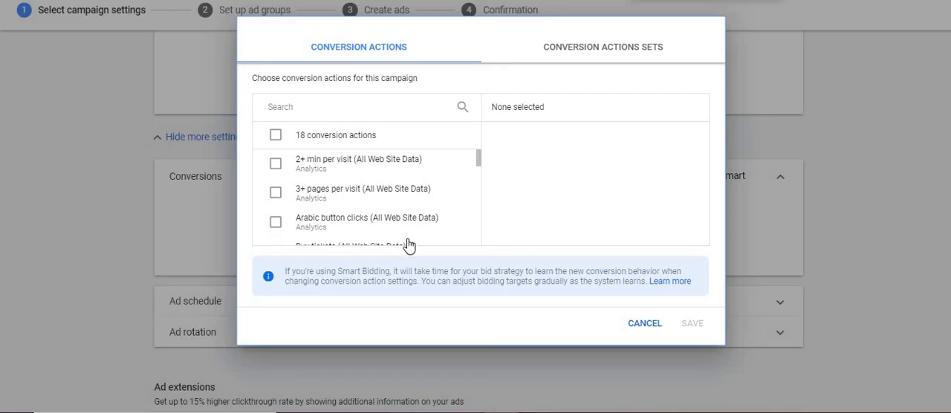
scroll(481, 172, "down", 2)
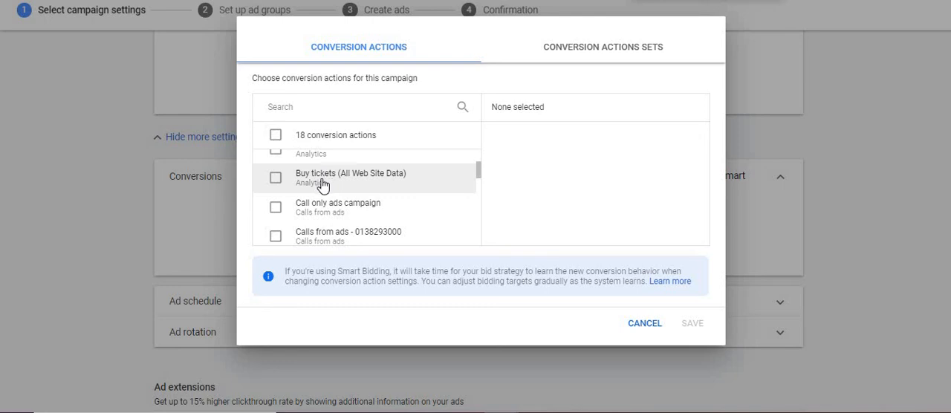
left_click(276, 182)
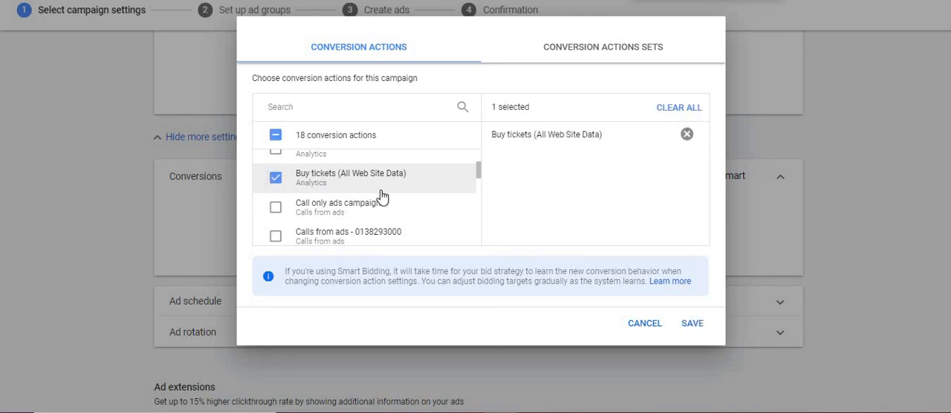
left_click(653, 328)
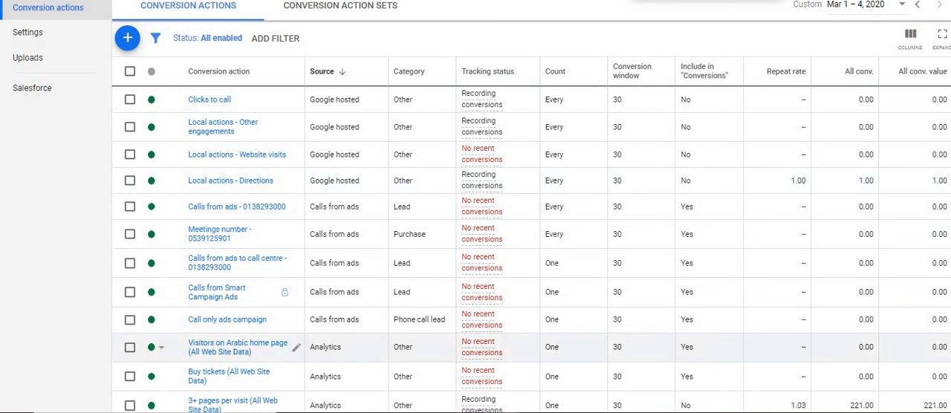
Review the account's conversion actions and their tracking status, then return to the campaign settings.
scroll(215, 327, "down", 2)
scroll(587, 294, "down", 2)
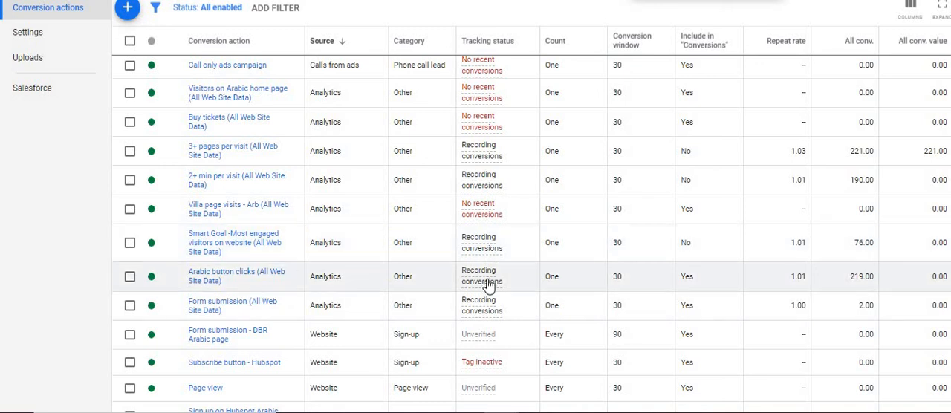
mouse_move(484, 320)
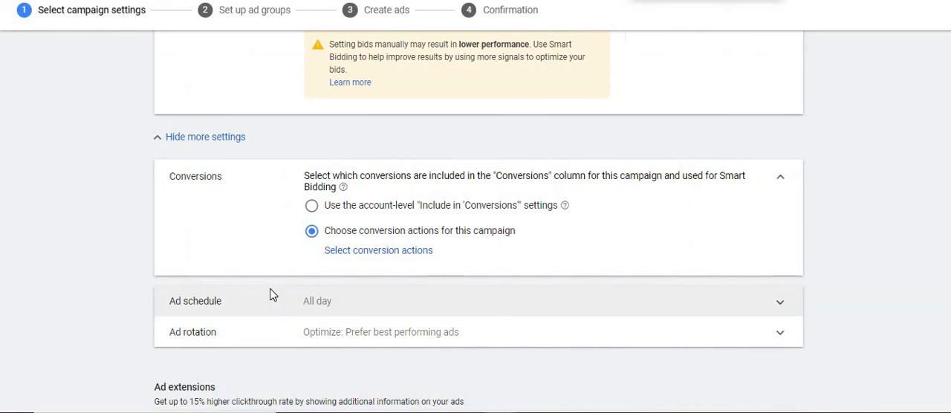
Expand the ad schedule and set its start time to 09:00 for all days.
left_click(270, 295)
scroll(140, 292, "down", 3)
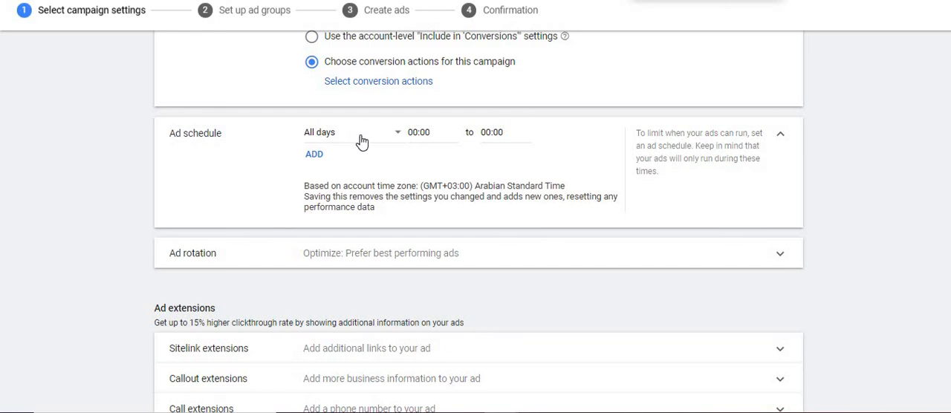
left_click(425, 134)
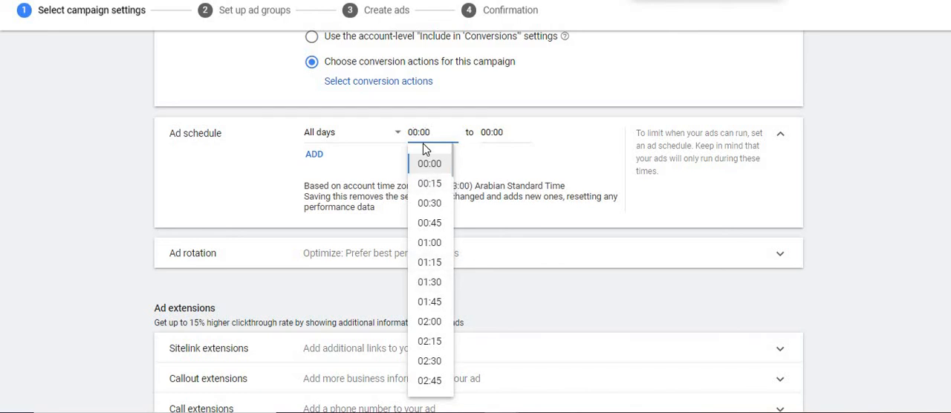
key("Delete")
key("Delete")
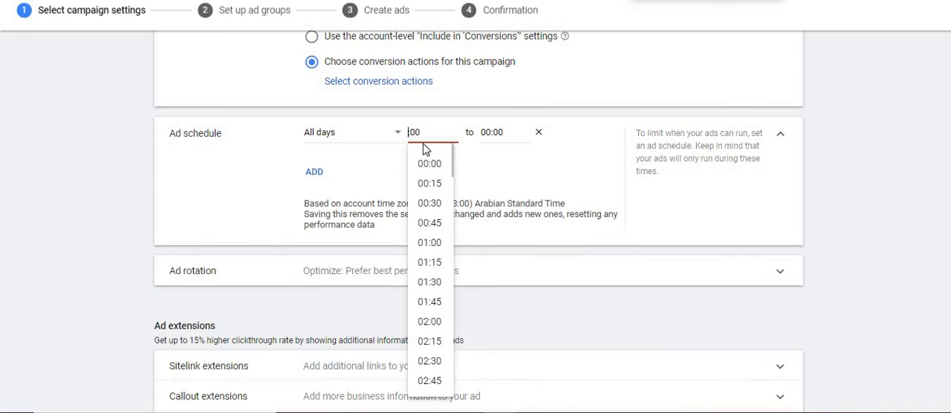
type("9")
Set the ad schedule's end time to 19:00.
left_click(490, 131)
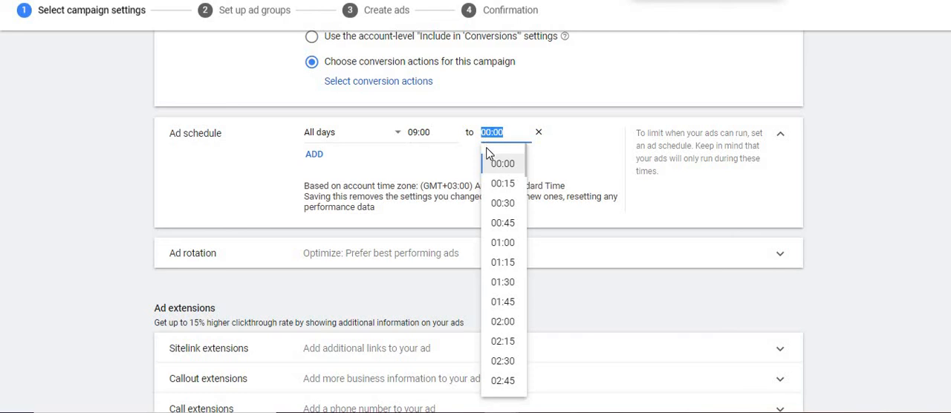
left_click(486, 134)
key("BackSpace")
type("19")
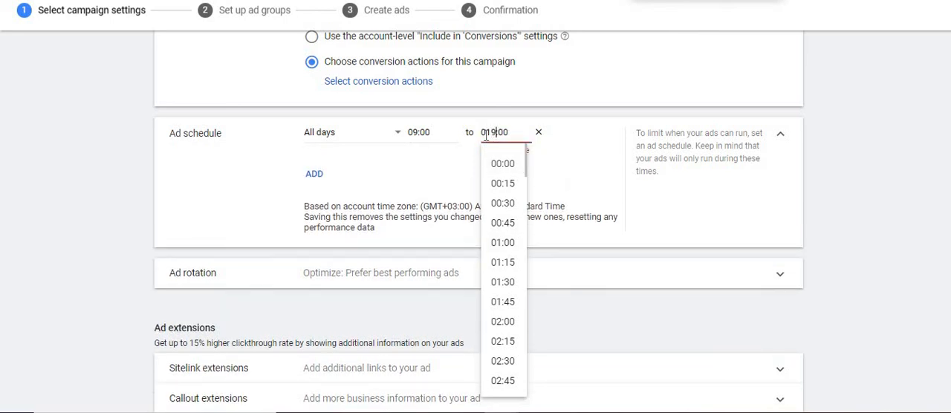
key("BackSpace")
key("Return")
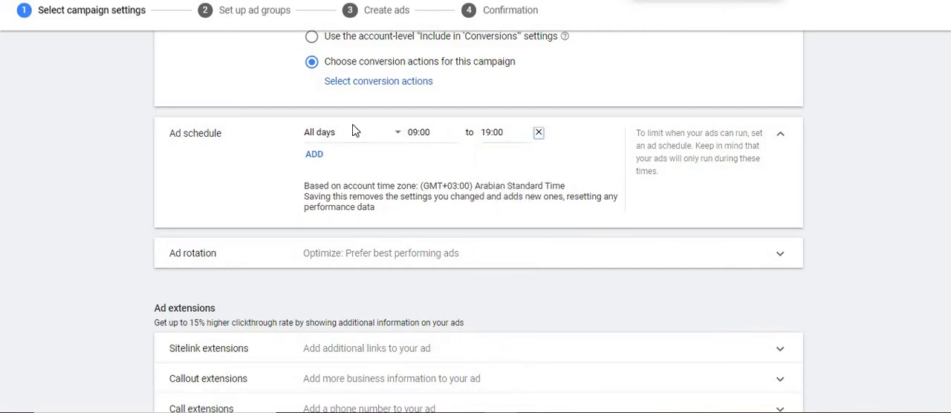
Limit the 09:00 to 19:00 schedule to Mondays - Fridays and add a second schedule entry for Saturdays - Sundays.
left_click(329, 133)
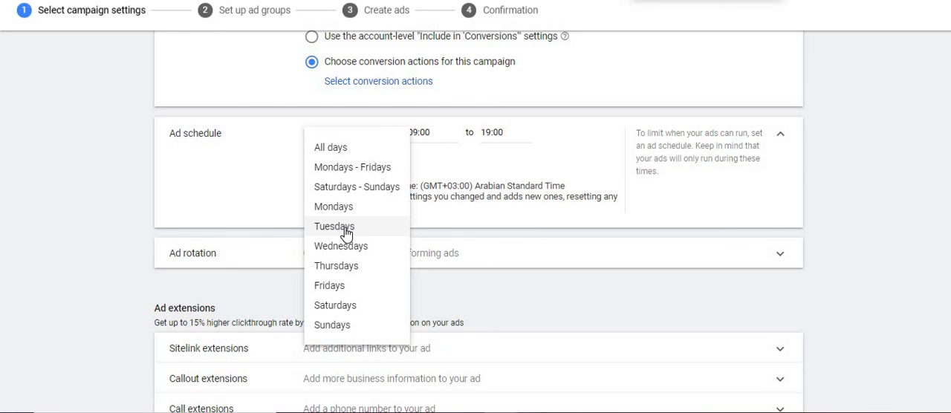
left_click(343, 169)
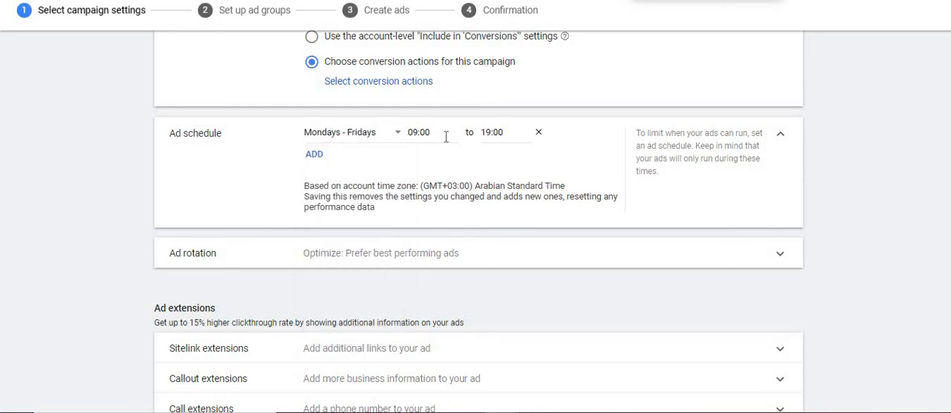
left_click(315, 155)
left_click(347, 156)
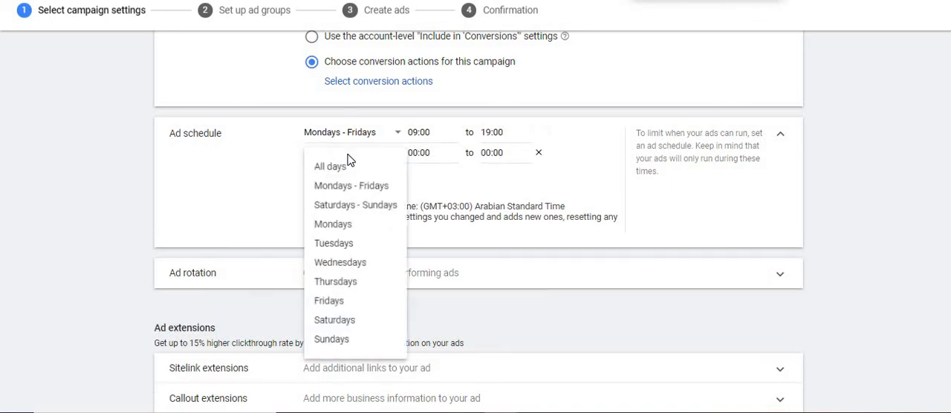
left_click(352, 208)
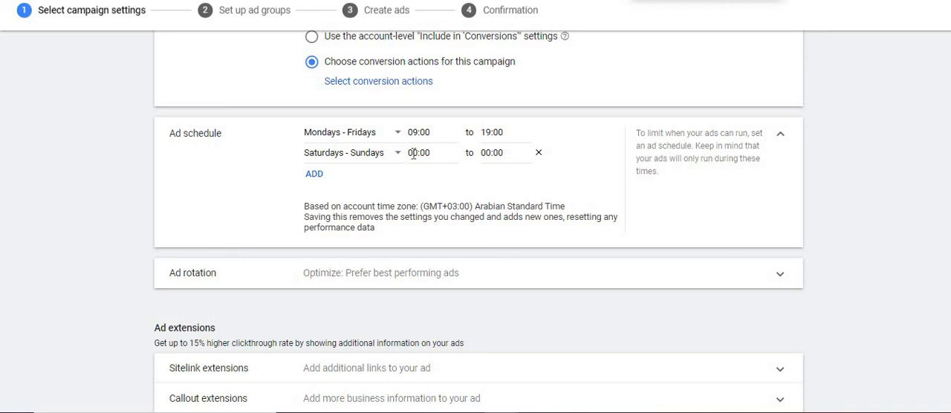
left_click(414, 154)
left_click(493, 151)
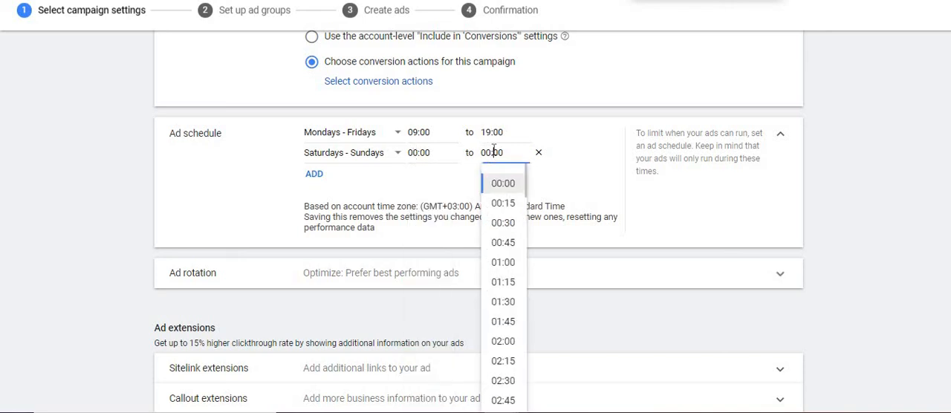
Try the "Do not optimize: Rotate ads indefinitely" option under ad rotation and return to "Optimize: Prefer best performing ads".
left_click(862, 210)
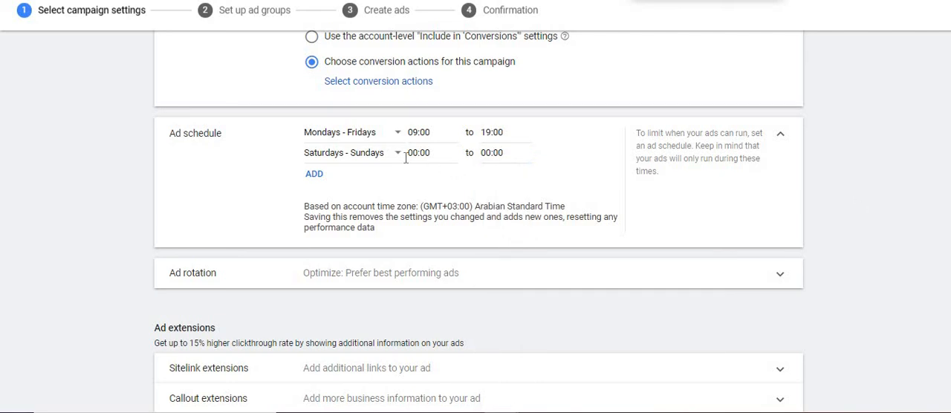
left_click(703, 286)
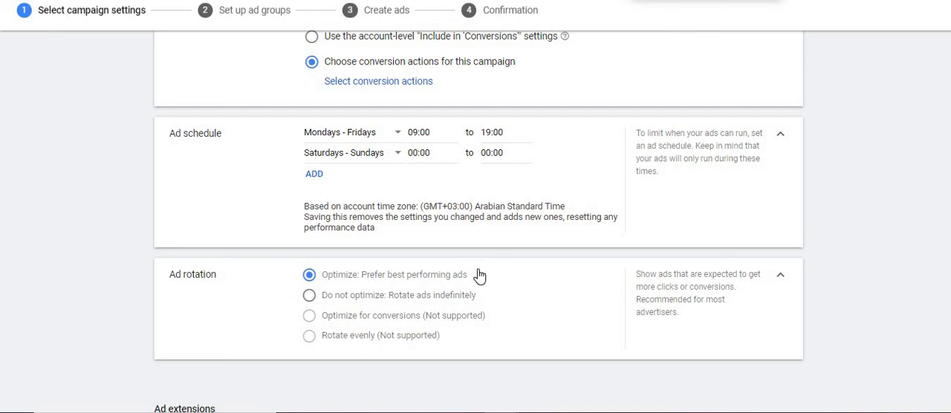
left_click(382, 304)
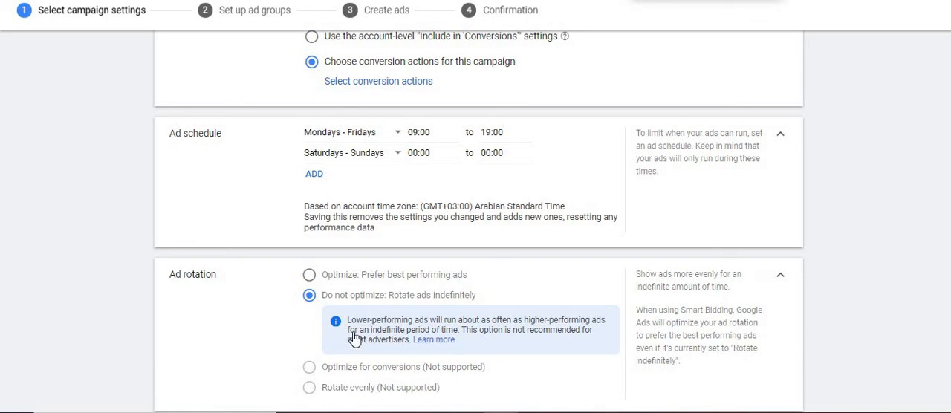
left_click(356, 277)
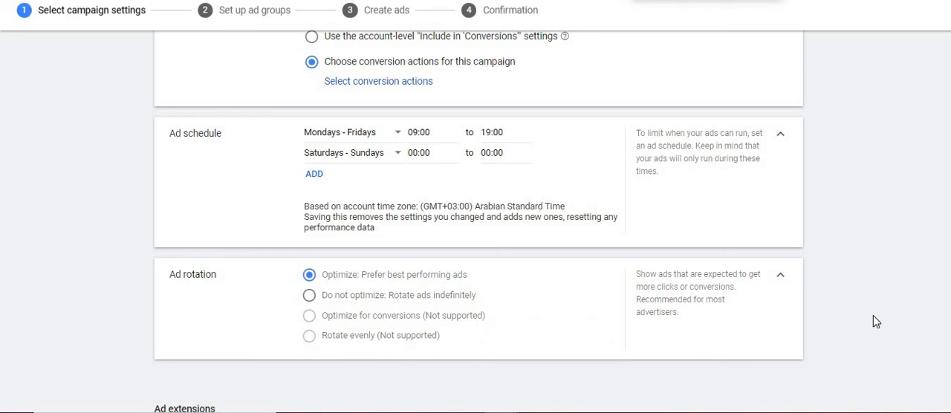
Look over the additional ad extension types and browse the existing campaign-level sitelink extensions.
scroll(873, 316, "down", 3)
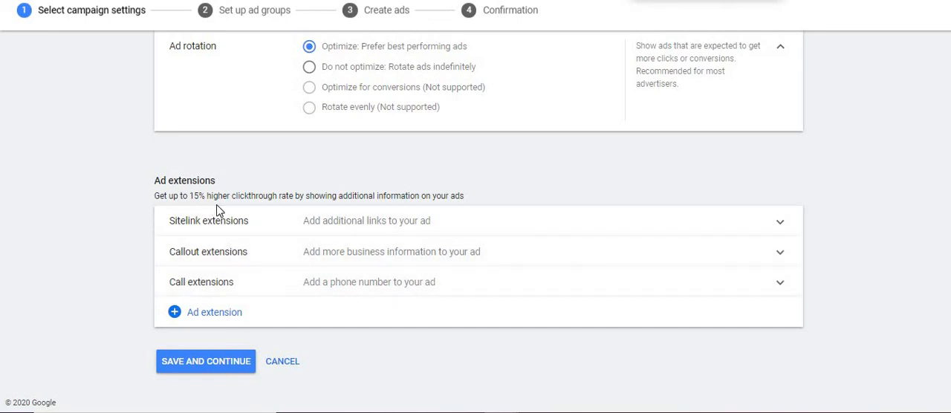
left_click(223, 312)
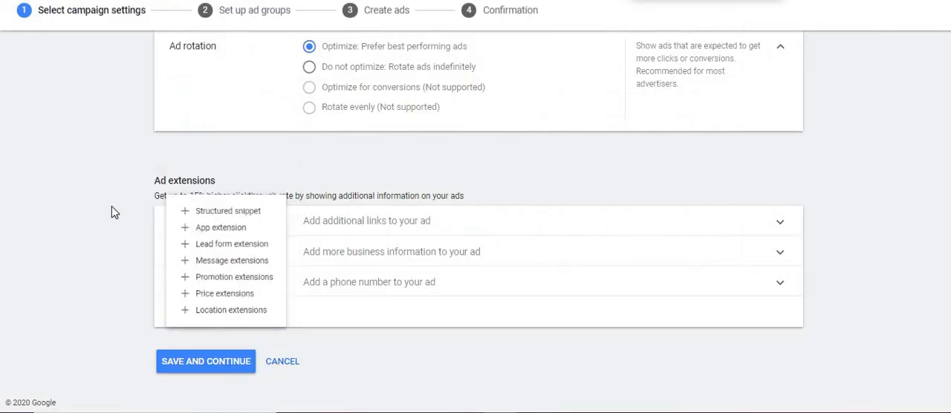
left_click(111, 208)
left_click(349, 219)
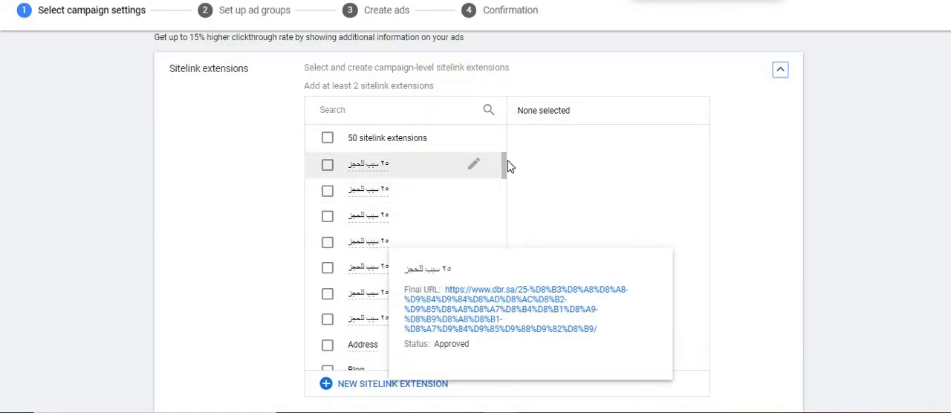
left_click_drag(506, 165, 510, 240)
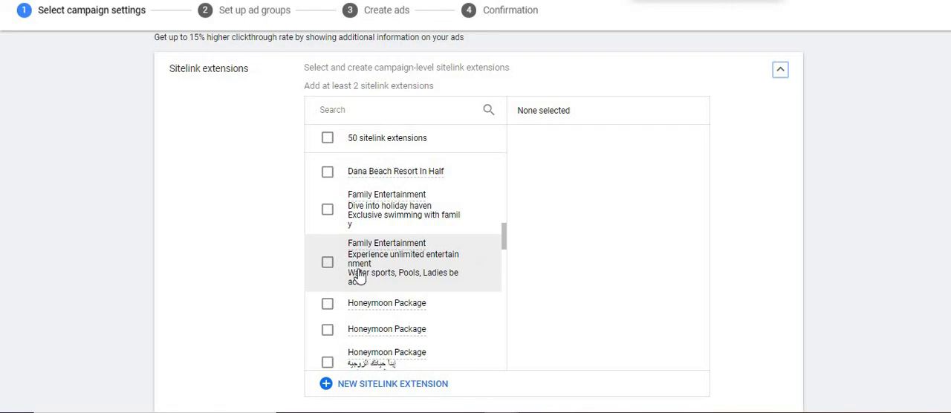
Switch to the Google results for Dubai private beach resorts to examine sitelinks in ads, return to the campaign settings and collapse the sitelink extensions.
left_click(271, 249)
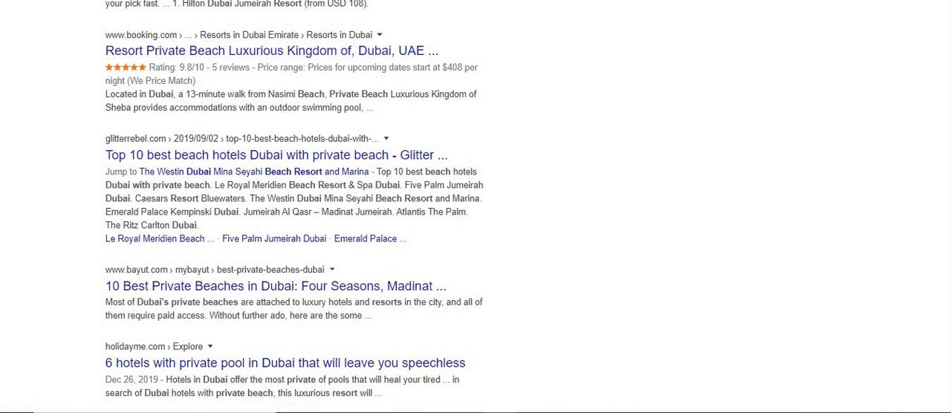
scroll(475, 207, "down", 7)
scroll(476, 207, "up", 1)
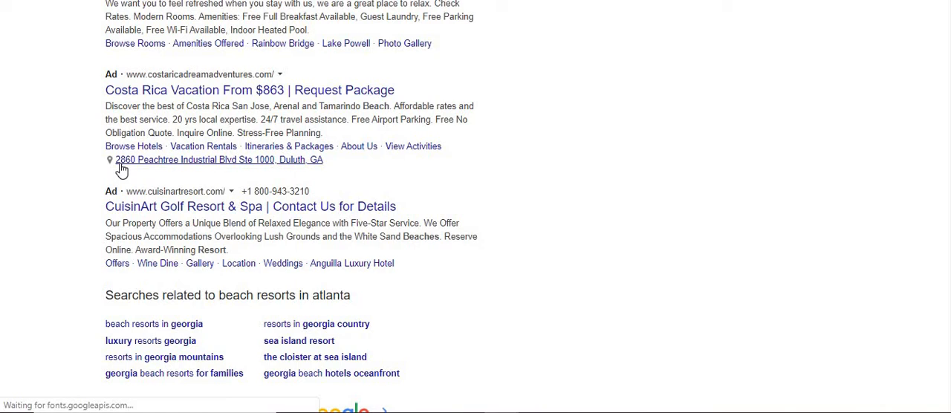
left_click(122, 161)
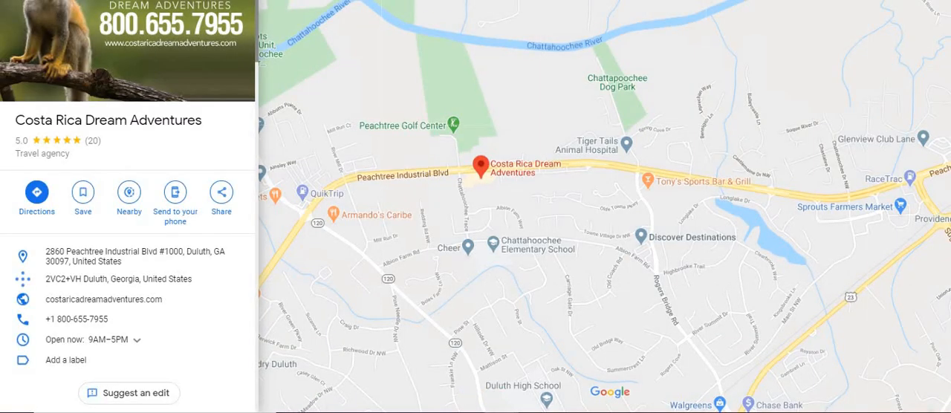
key("alt+Left")
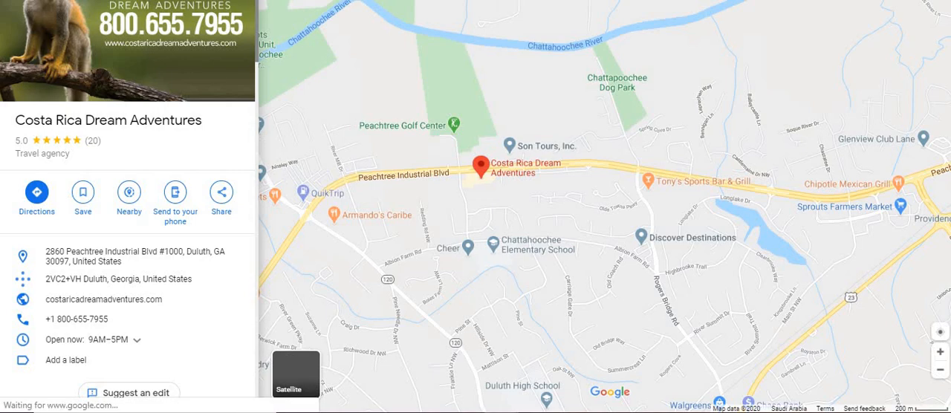
key("ctrl+Tab")
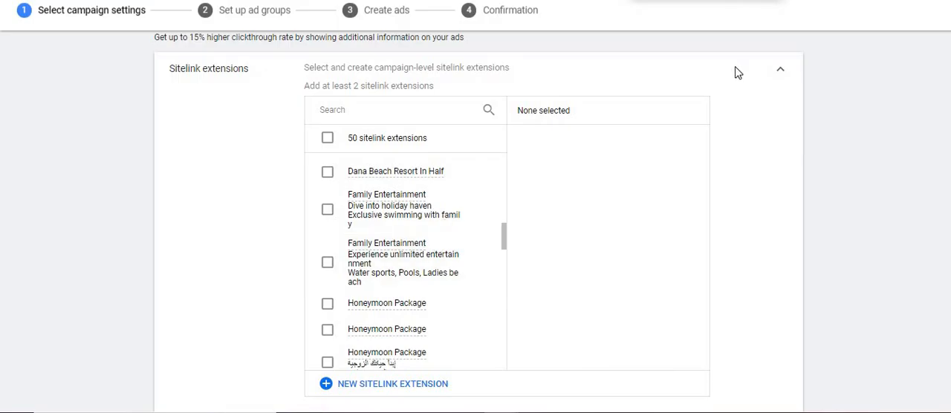
left_click(780, 70)
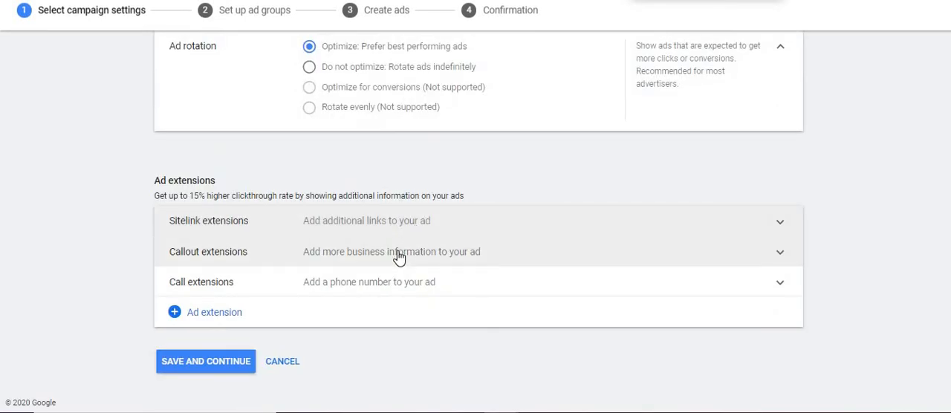
Review the campaign settings from general settings to ad extensions, collapsing the locations, and try to save and continue.
scroll(400, 257, "up", 20)
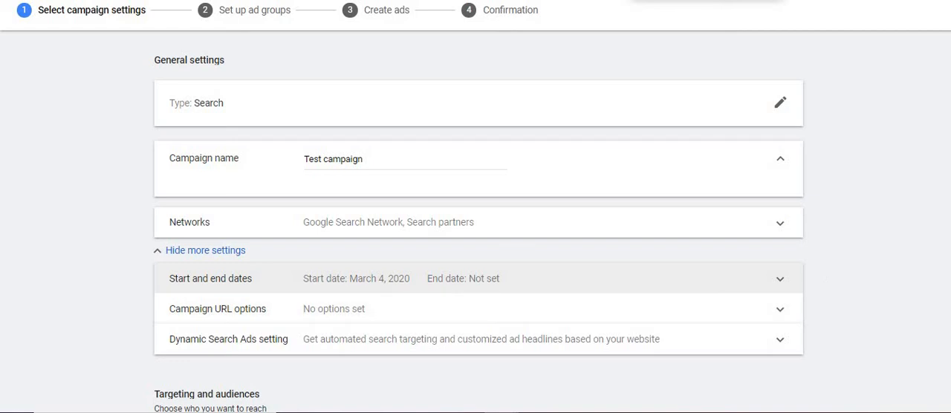
scroll(749, 165, "down", 4)
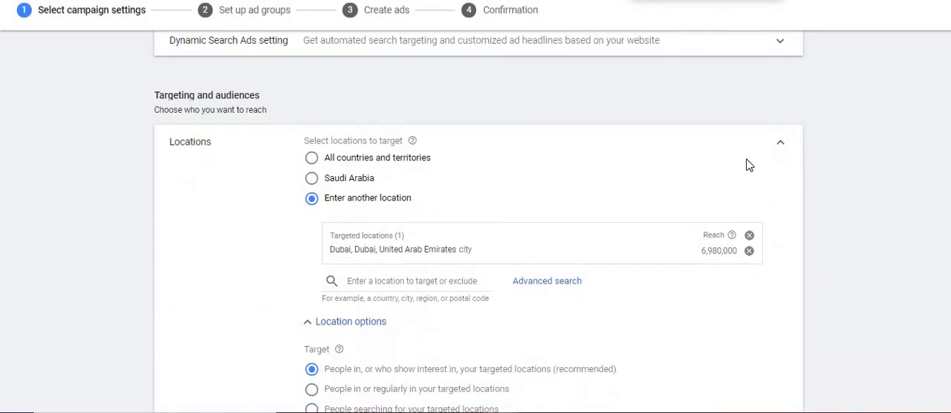
left_click(781, 146)
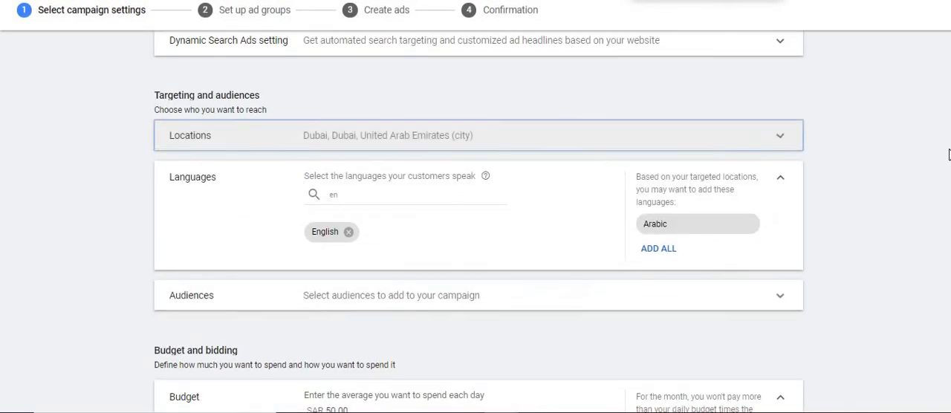
scroll(113, 175, "down", 6)
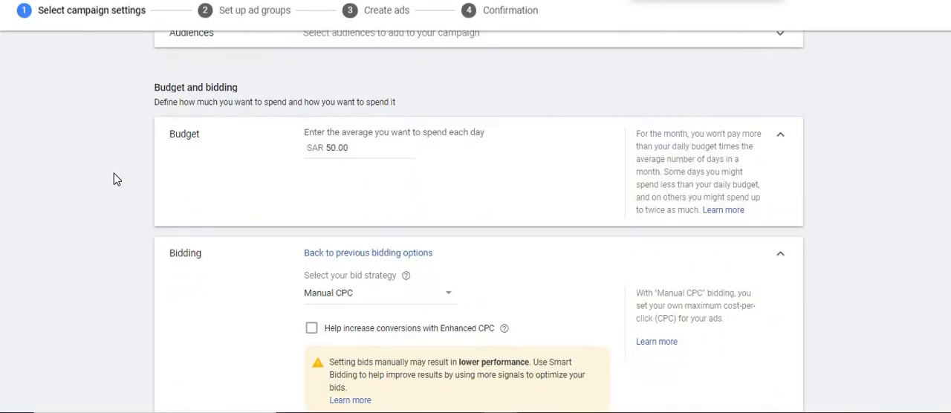
scroll(174, 179, "down", 3)
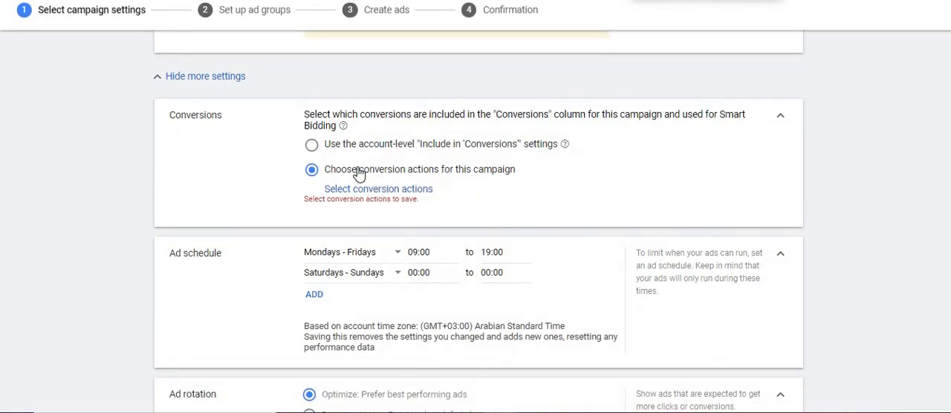
scroll(366, 176, "down", 6)
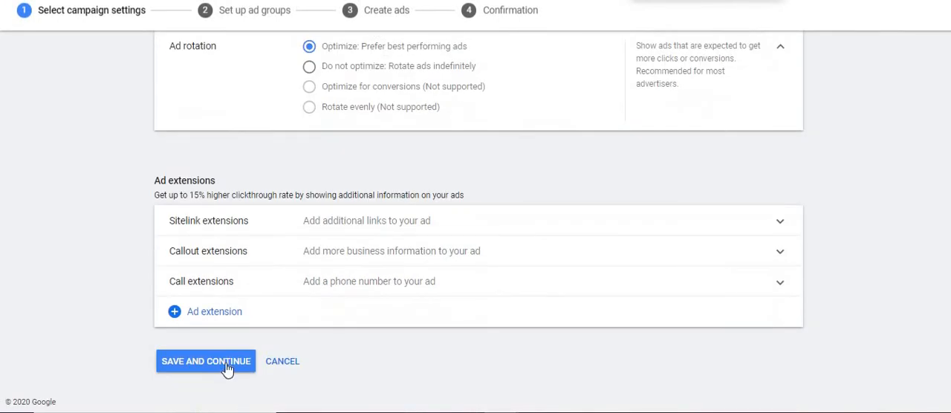
left_click(208, 363)
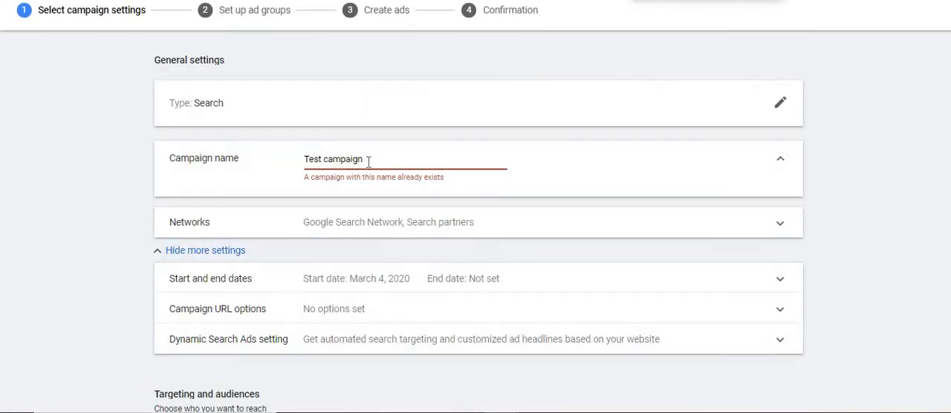
Shorten the campaign name to "Test" and save the campaign settings to continue to ad group setup.
left_click_drag(365, 159, 325, 167)
key("BackSpace")
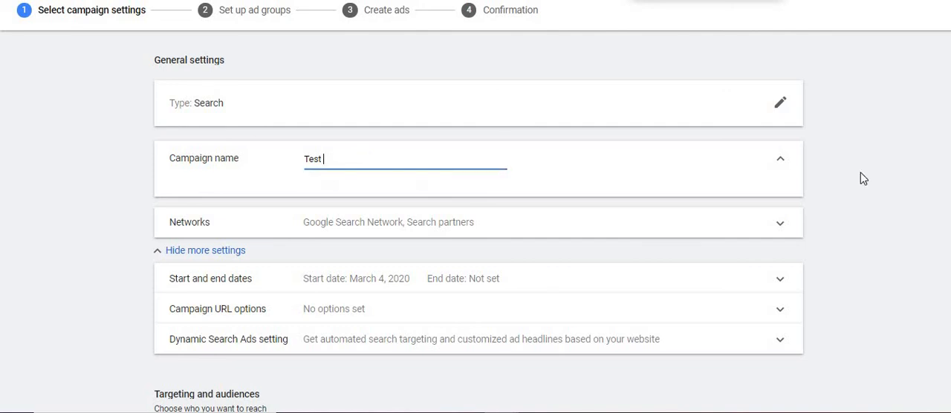
scroll(475, 223, "down", 15)
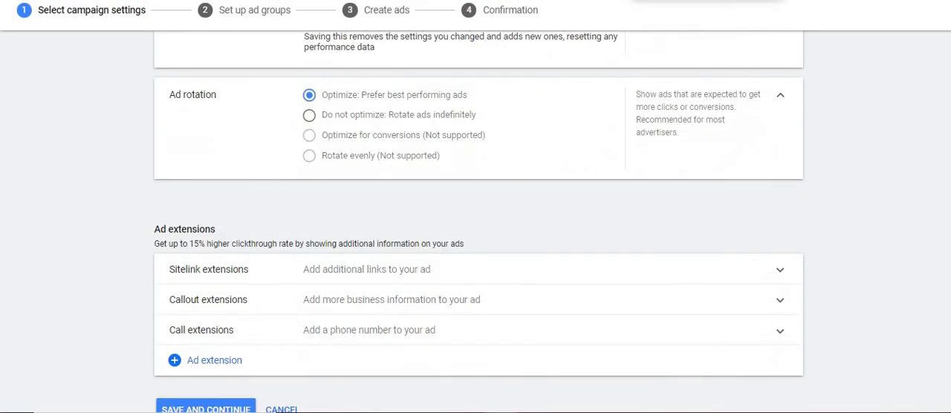
scroll(475, 223, "down", 2)
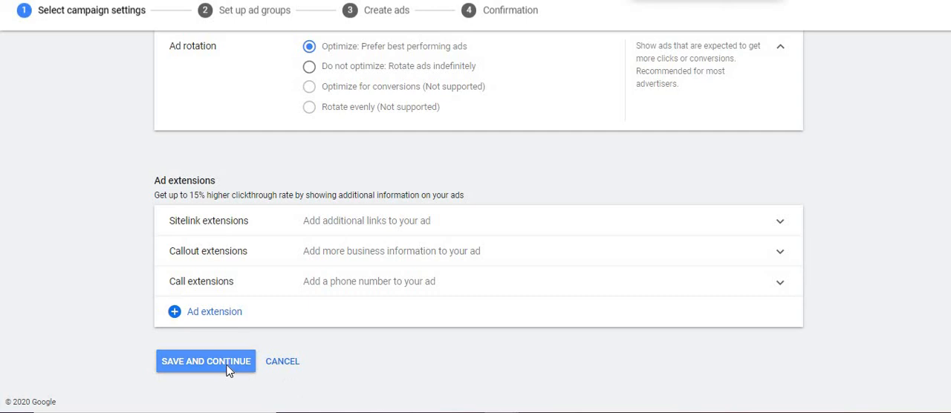
left_click(229, 371)
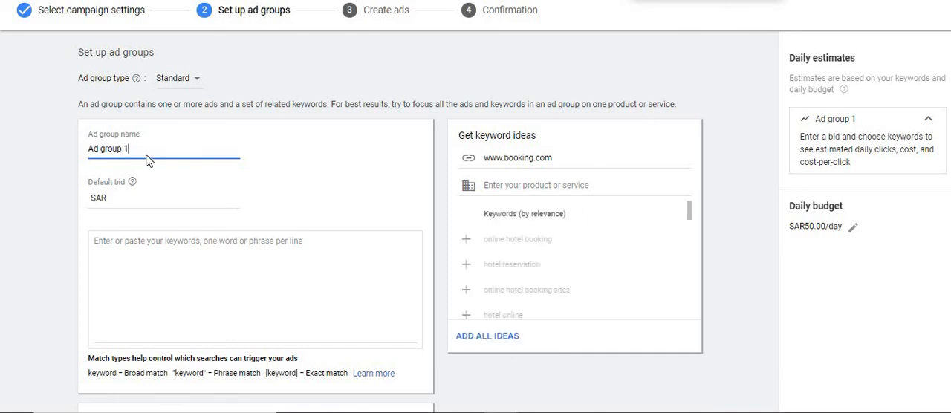
Check the ad group name and match type notation, and enter the modified broad match keyword +beach +resort.
left_click_drag(138, 148, 82, 159)
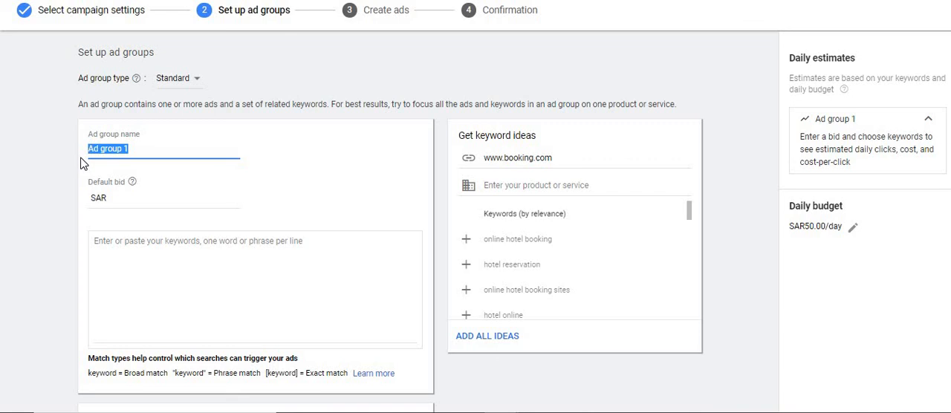
left_click(208, 260)
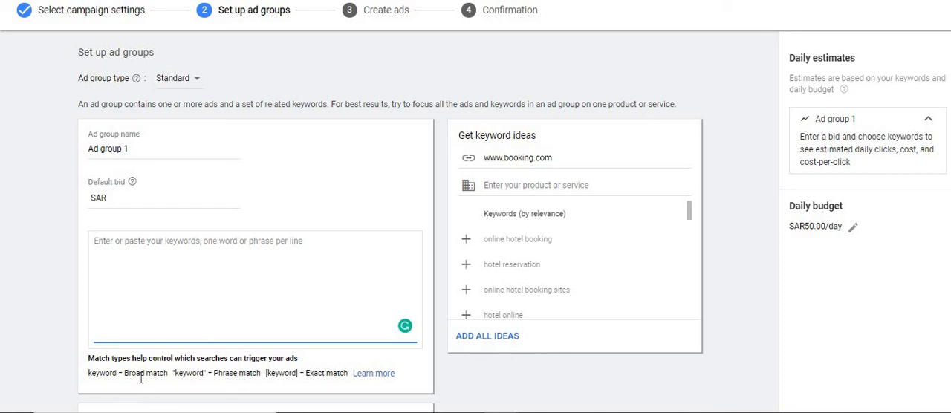
mouse_move(141, 379)
left_mouse_down()
mouse_move(156, 381)
mouse_move(145, 379)
left_mouse_up()
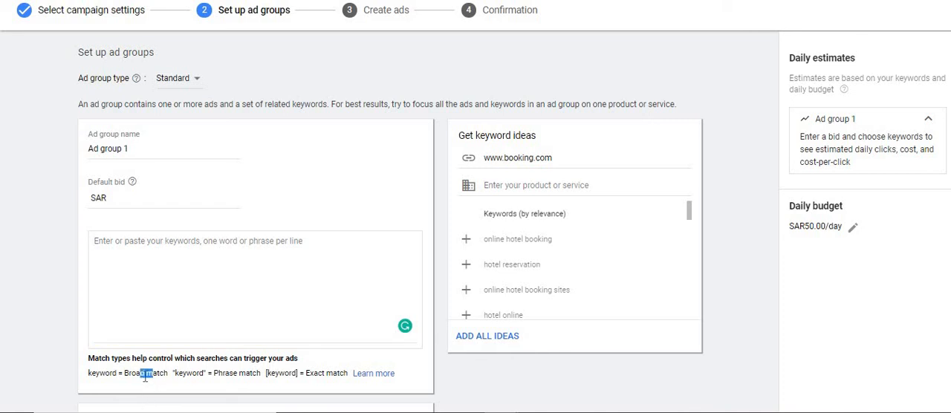
left_click(144, 278)
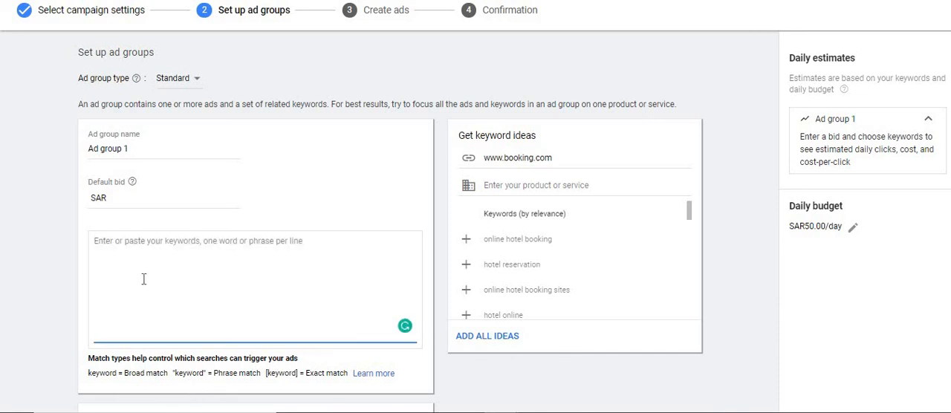
type("+bea")
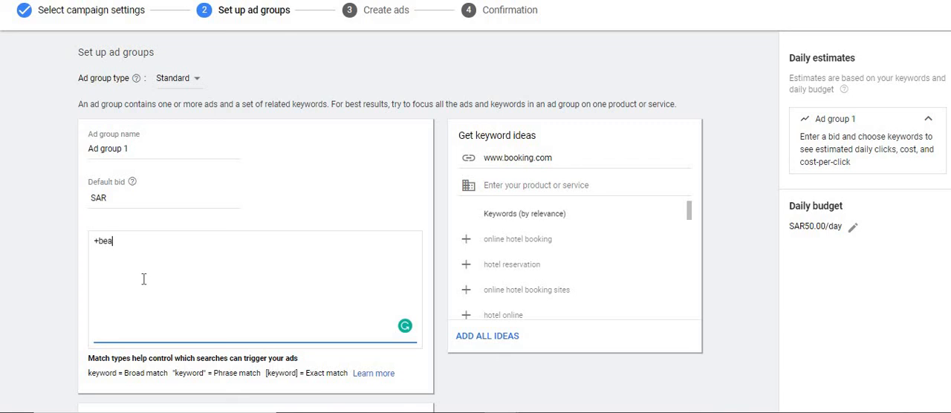
type("ch +resort")
Replace the keyword with the phrase match version "beach resort" in quotation marks.
key("BackSpace")
key("BackSpace")
key("BackSpace")
key("BackSpace")
key("BackSpace")
key("BackSpace")
key("BackSpace")
key("BackSpace")
key("BackSpace")
key("BackSpace")
key("BackSpace")
key("BackSpace")
key("BackSpace")
key("BackSpace")
type("\"beach resort\"")
Change the phrase match keyword to the exact match version [beach resort] by swapping its quotation marks for square brackets.
key("Left")
key("Left")
key("Left")
key("Left")
key("Left")
key("Left")
key("Left")
key("Left")
key("Left")
key("Left")
key("Left")
key("Left")
key("BackSpace")
type("[")
Set the ad group's default bid to SAR 1.
left_click(132, 199)
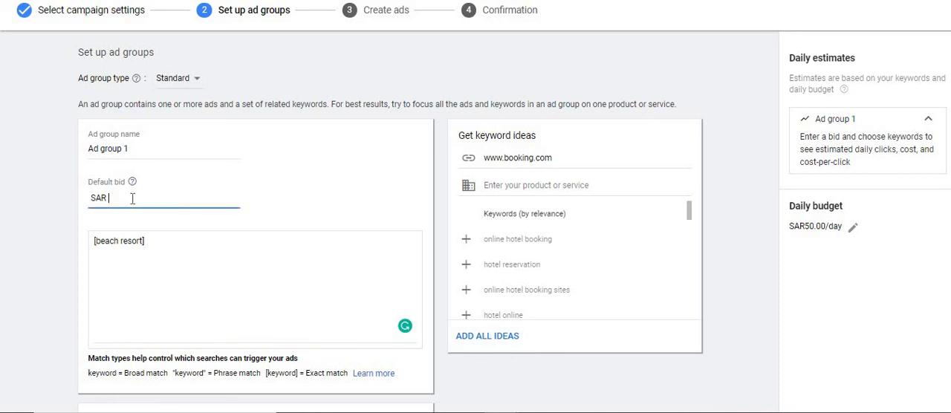
type("1")
Replace the exact match keyword with the broad match keywords resorts in dubai and beach resorts in dubai, one per line.
left_click(174, 237)
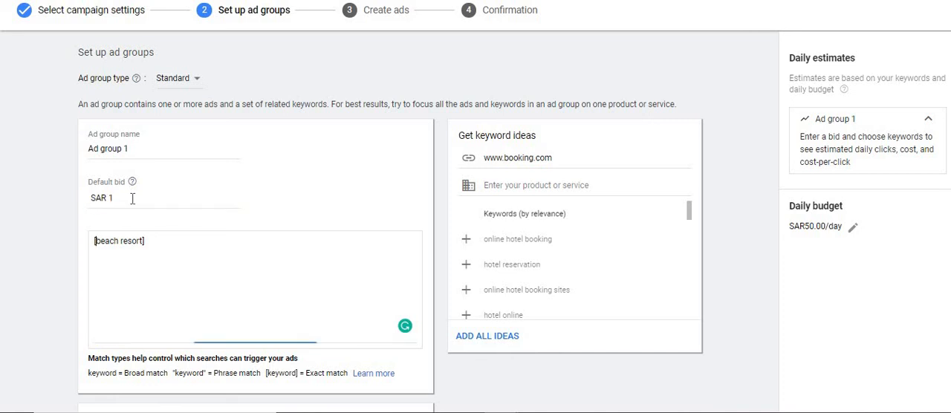
left_click_drag(174, 238, 51, 237)
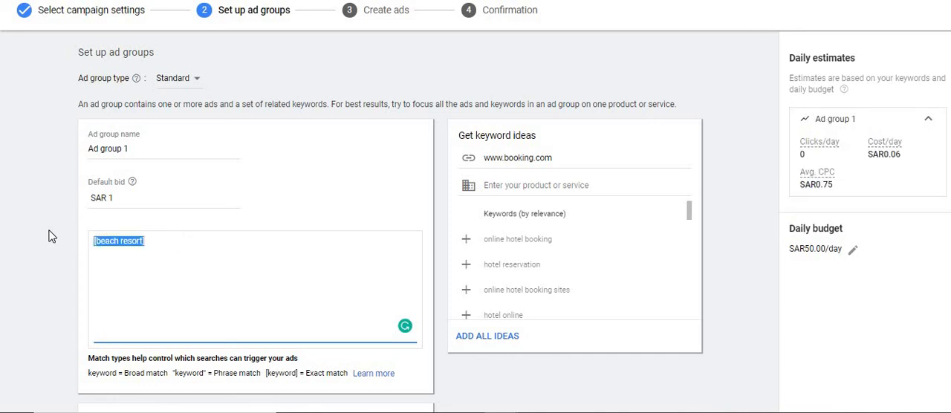
key("BackSpace")
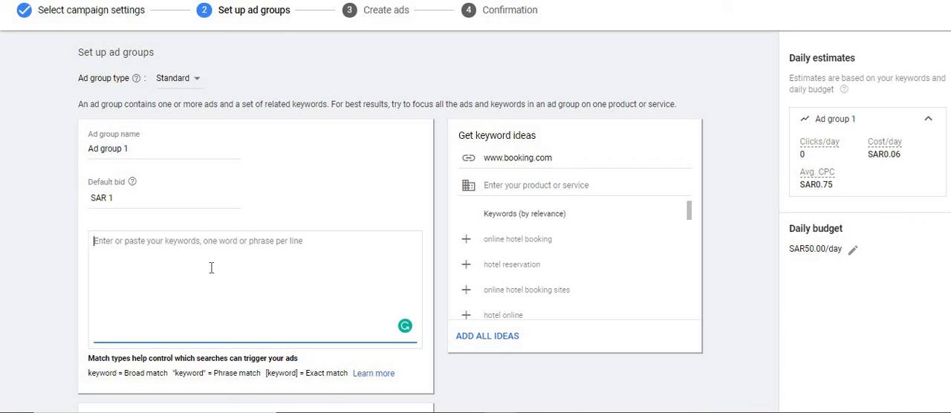
type("resorts in du")
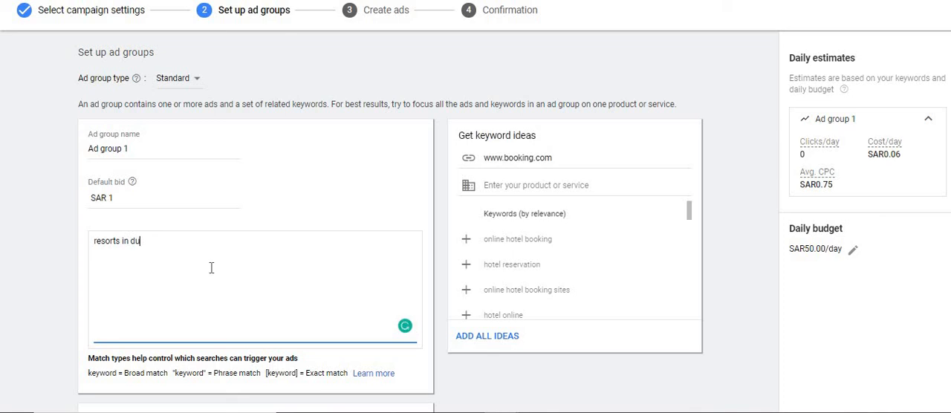
type("bai beach res")
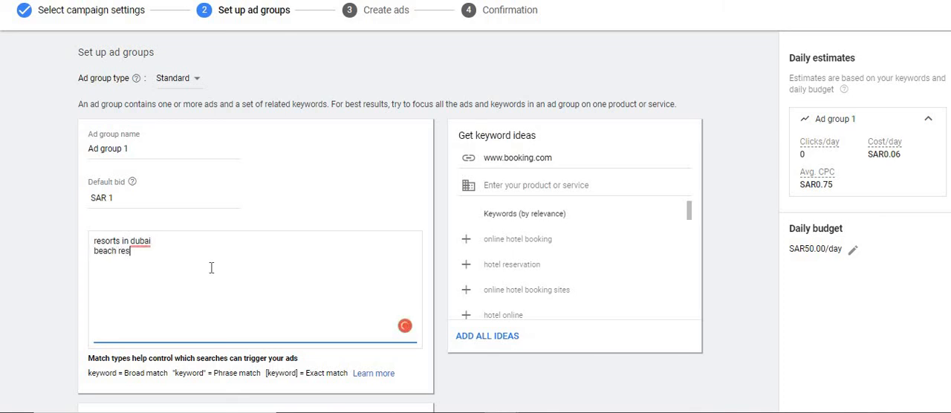
type("orts in dubai")
key("Return")
Add the keywords family resorts in dubai and exclusive family resorts in dubai on separate lines of the keyword list.
type("family resorts")
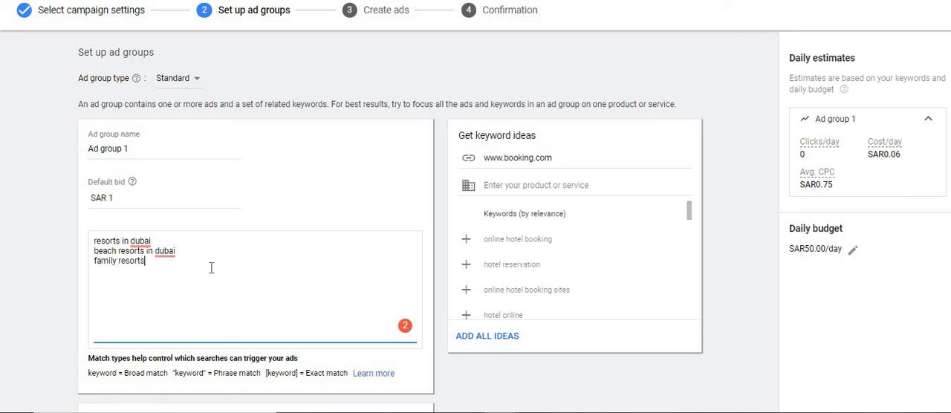
type(" in dubai")
key("Return")
type("family")
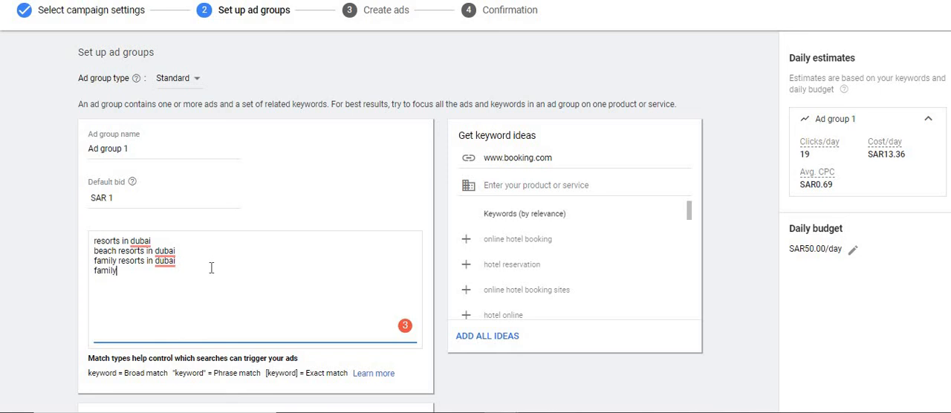
key("BackSpace")
key("BackSpace")
key("BackSpace")
key("BackSpace")
key("BackSpace")
key("BackSpace")
type("exclusive family resorts in u")
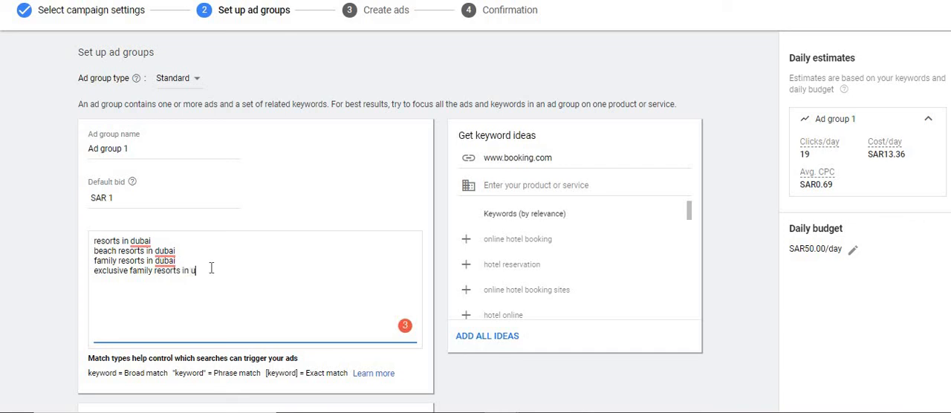
key("BackSpace")
type("dubai")
Examine the ad group's daily estimates of clicks, cost and average CPC for the four keywords.
left_click_drag(235, 276, 82, 243)
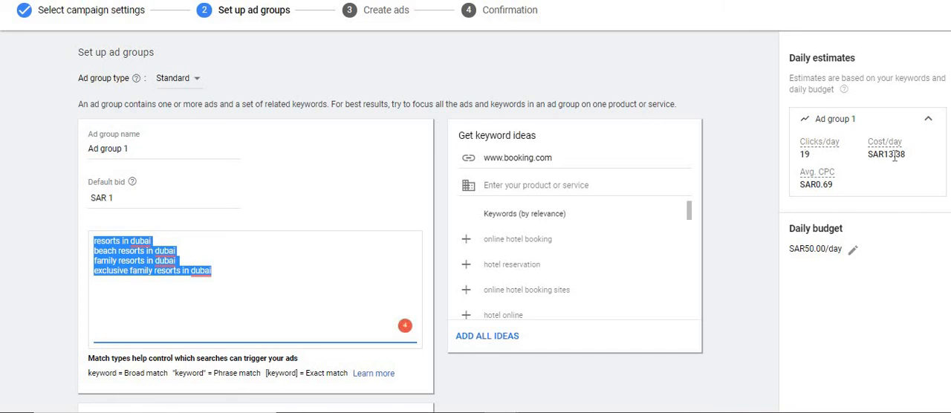
left_click(831, 177)
left_click(231, 264)
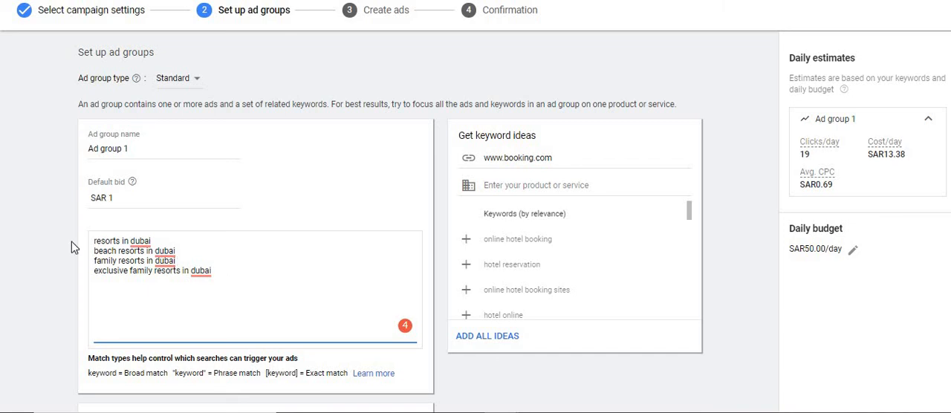
Change the first keyword in the list to hotels in dubai.
left_click_drag(116, 243, 72, 239)
key("BackSpace")
type("hotels")
Change the second keyword in the list to beach hotels in dubai.
key("Down")
key("Right")
key("Right")
key("Right")
key("Right")
key("Right")
key("Right")
key("Right")
key("Right")
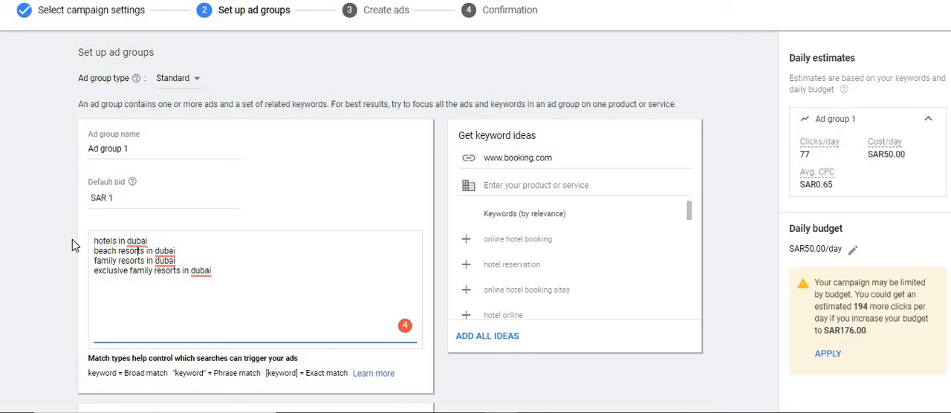
key("BackSpace")
key("BackSpace")
key("BackSpace")
key("BackSpace")
key("BackSpace")
key("BackSpace")
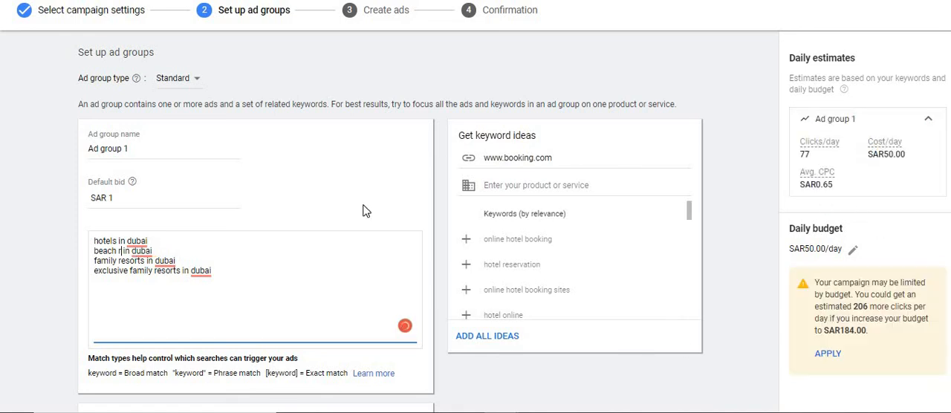
key("BackSpace")
type("hotels")
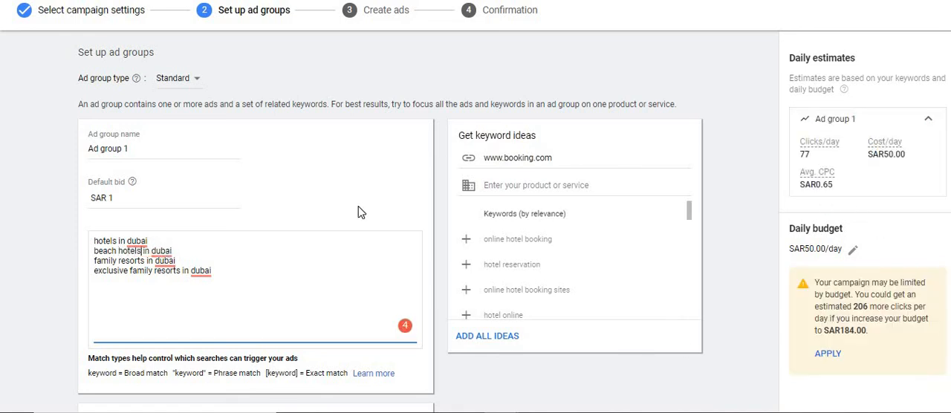
Check the keyword list, then save the ad group and continue to ad creation.
left_click_drag(255, 272, 85, 239)
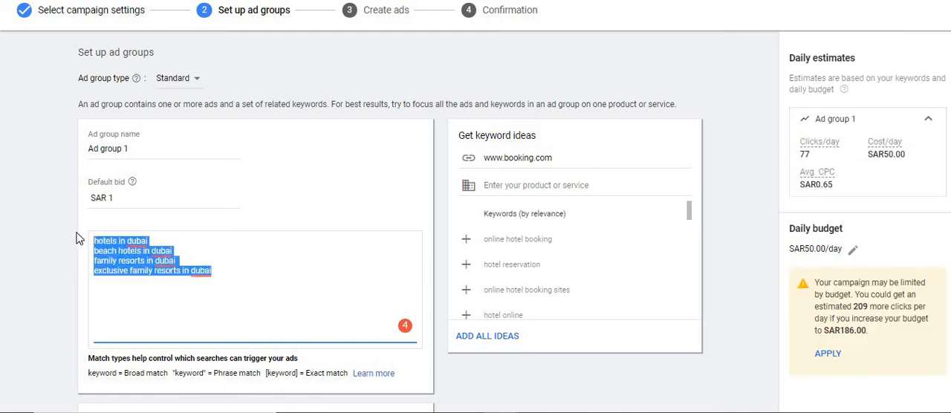
left_click(167, 277)
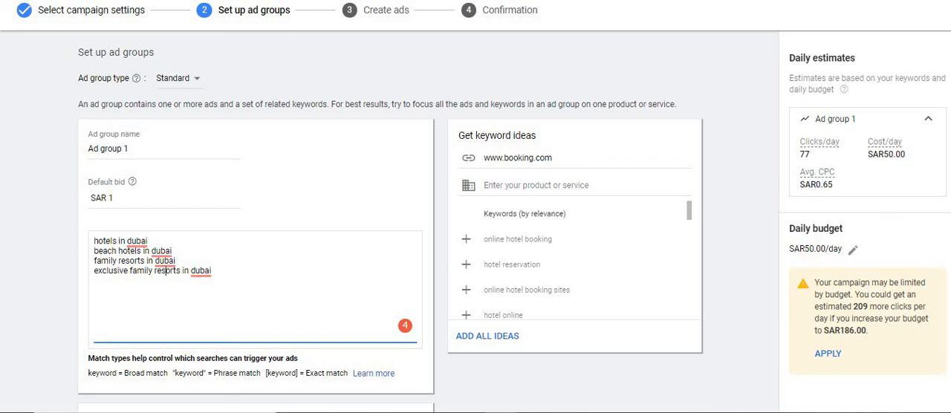
scroll(166, 270, "down", 2)
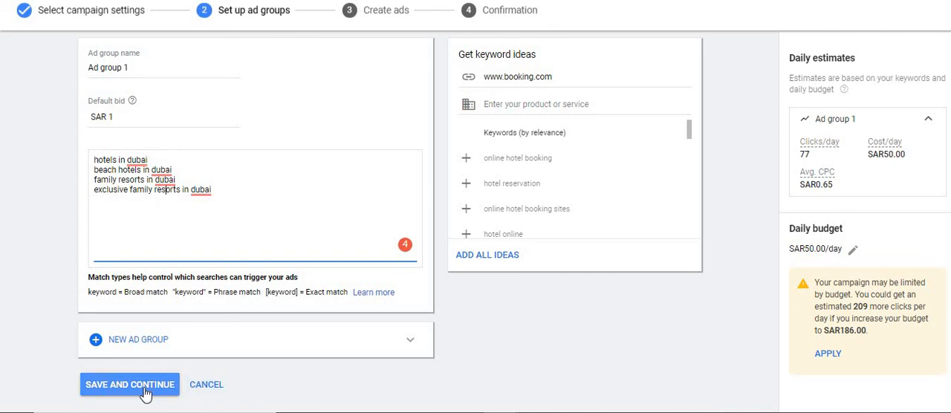
left_click(129, 384)
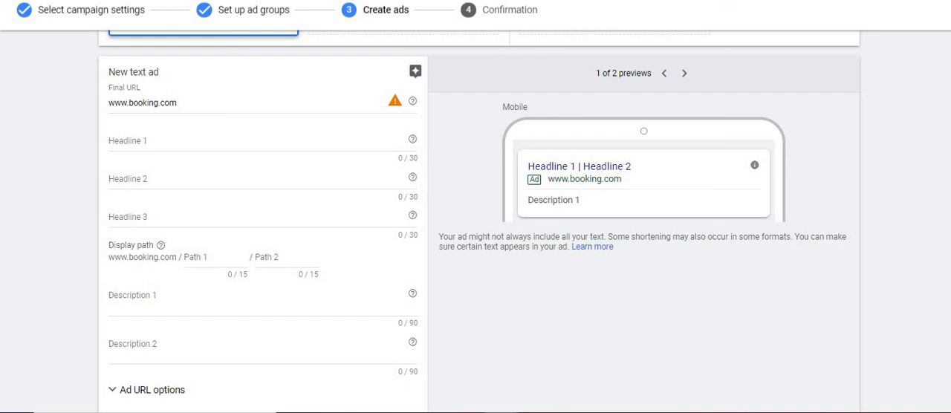
scroll(724, 141, "up", 3)
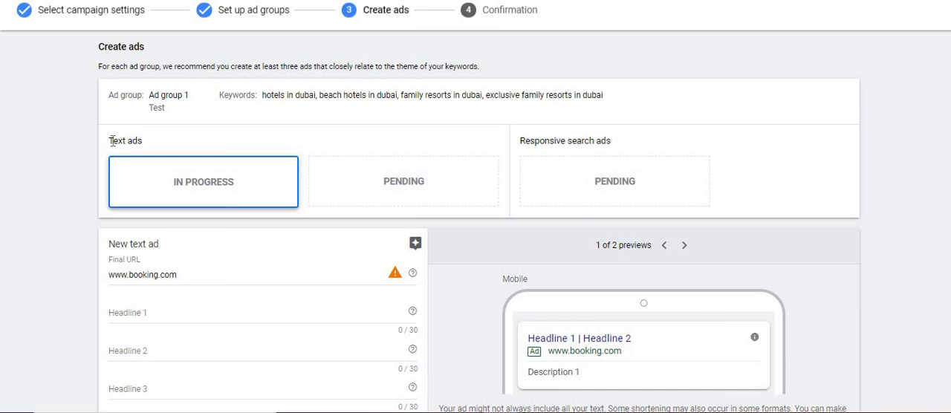
left_click_drag(110, 141, 151, 141)
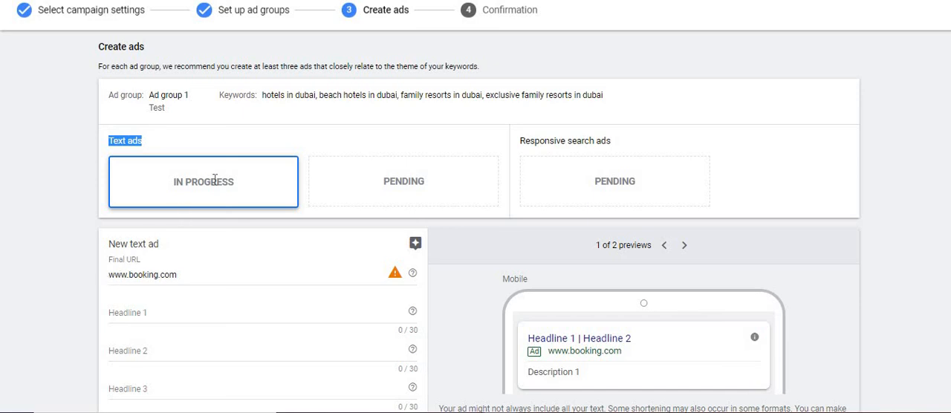
left_click(109, 273)
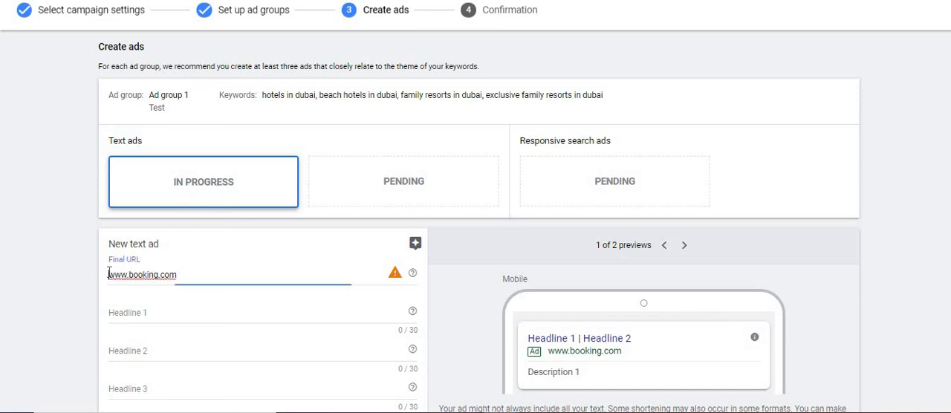
left_click(395, 277)
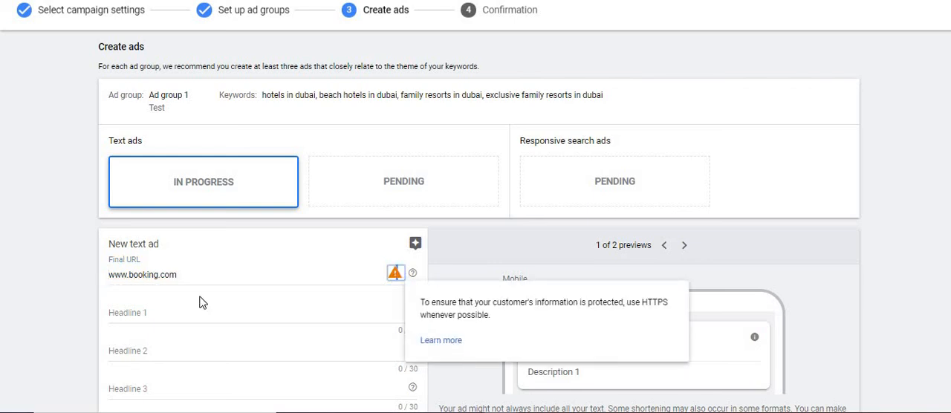
left_click(101, 275)
left_click(109, 275)
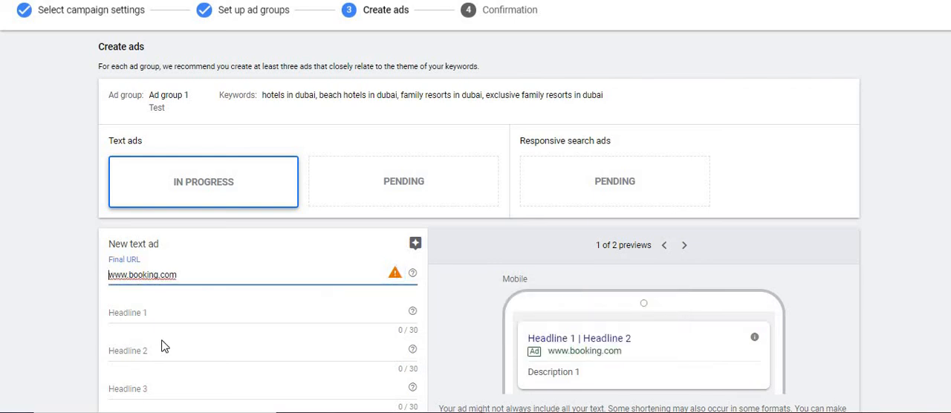
type("https://")
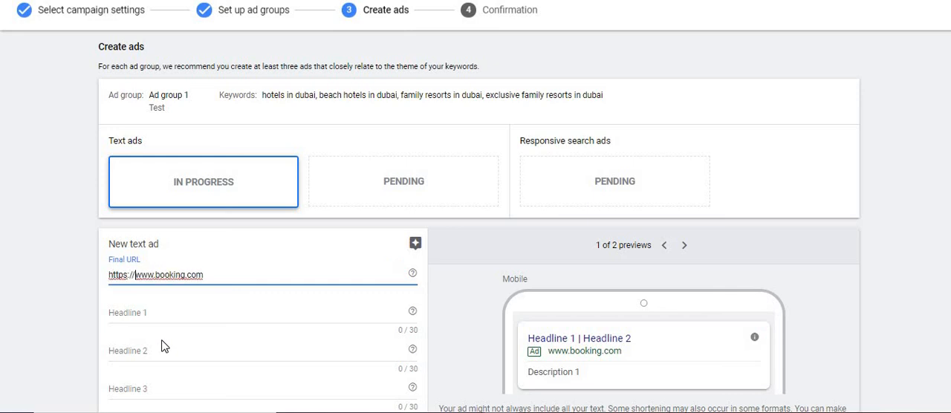
left_click(162, 342)
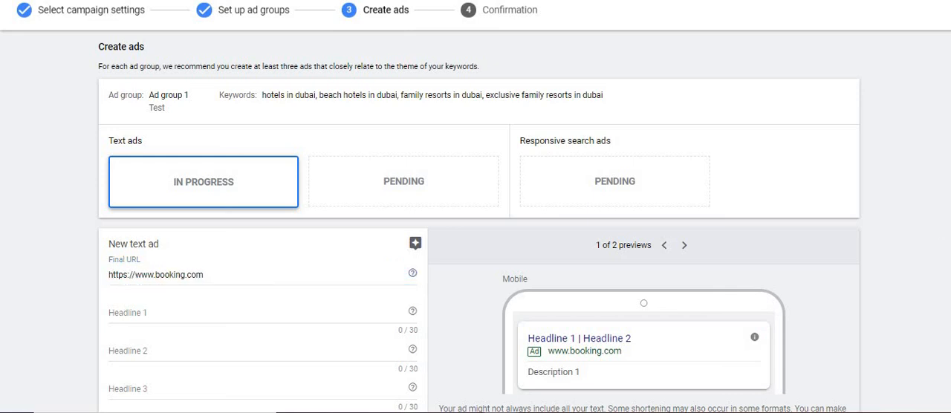
Look through the text ad's fields, expand the Ad URL options to view them, and collapse them again.
scroll(475, 223, "down", 2)
scroll(244, 96, "down", 1)
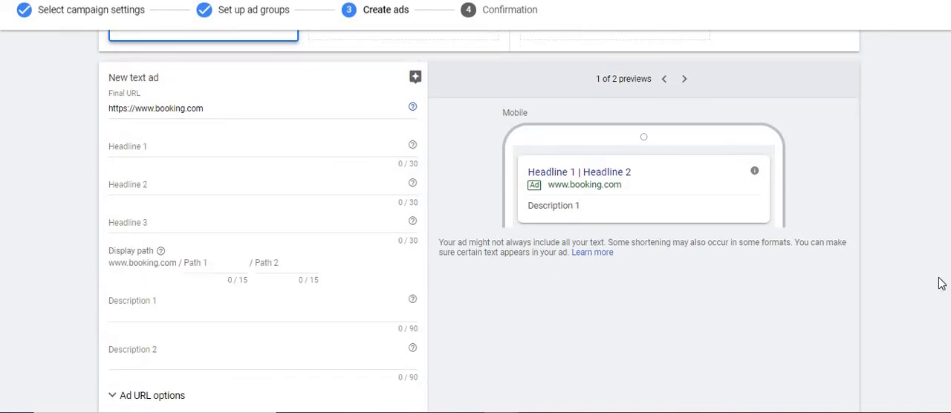
scroll(278, 293, "down", 2)
double_click(158, 306)
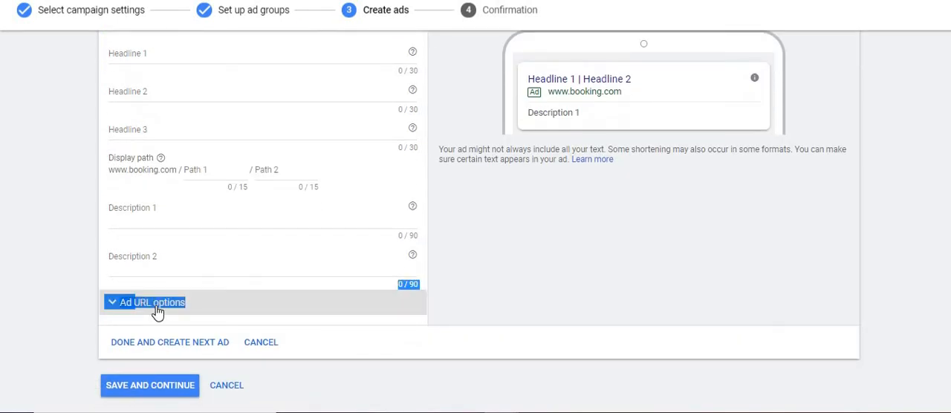
left_click(129, 307)
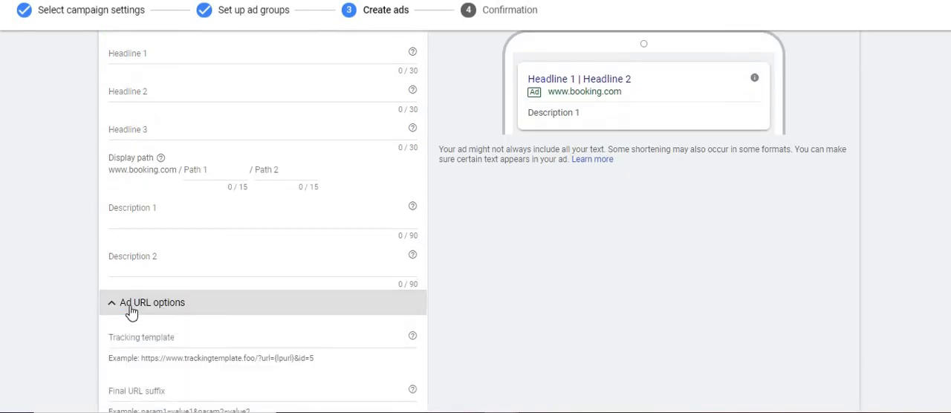
left_click(117, 313)
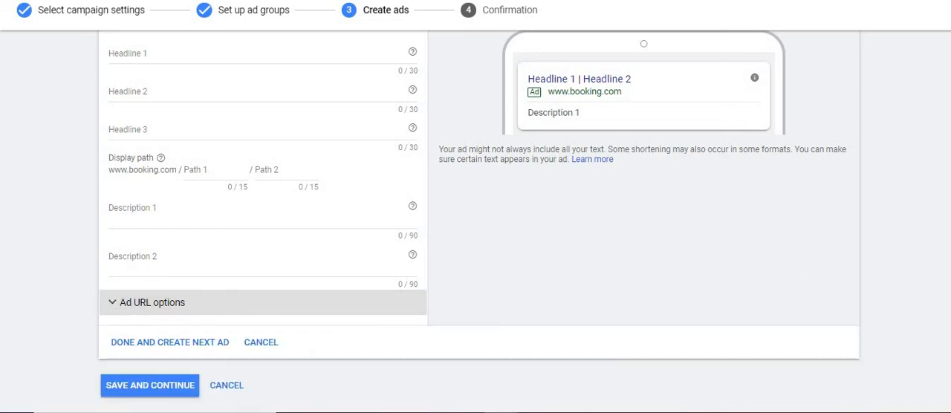
Enter Best Family Resort in Dubai as Headline 1 of the text ad.
scroll(476, 223, "up", 2)
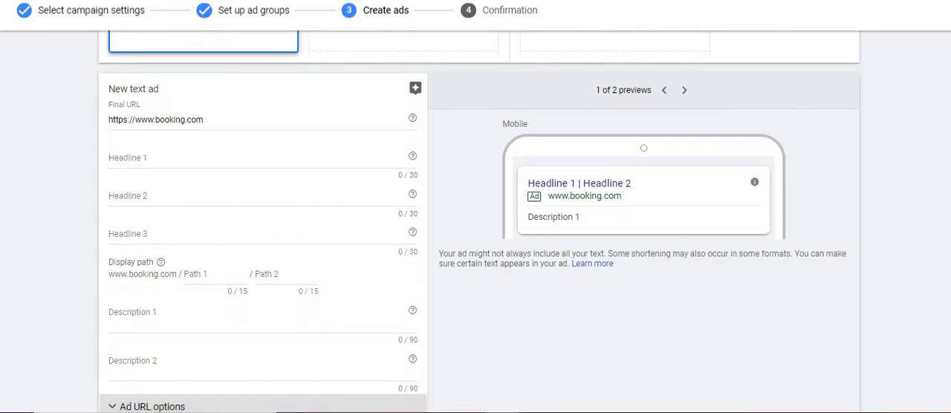
left_click(239, 160)
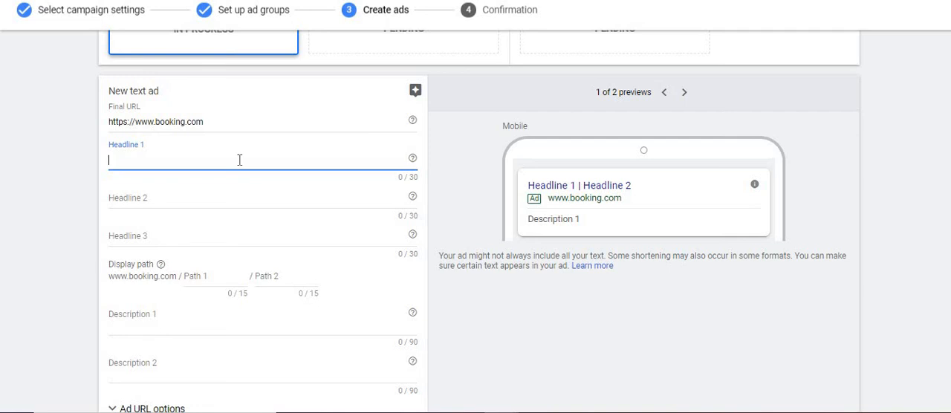
type("Best")
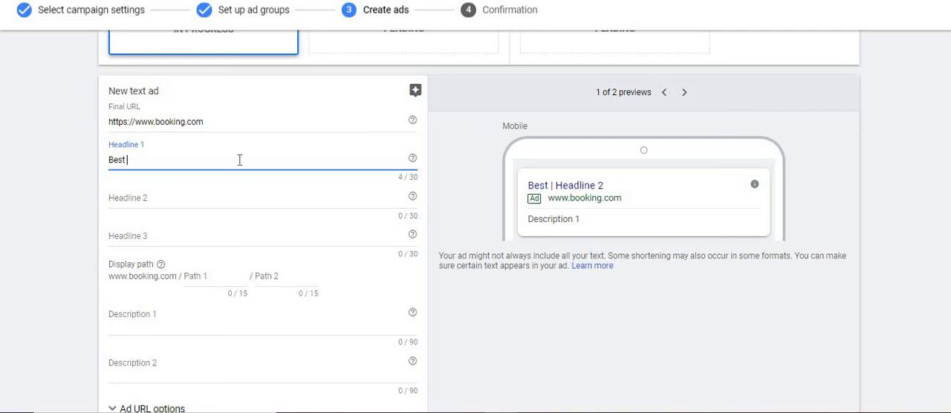
type(" Family Resort")
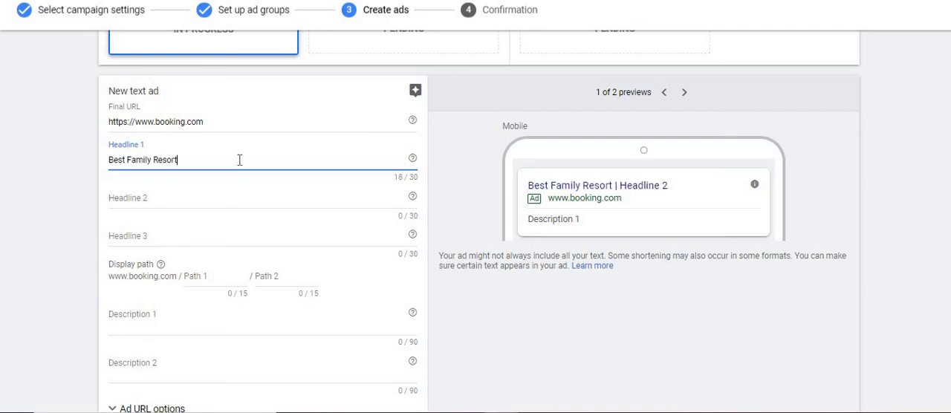
type(" in Dubai")
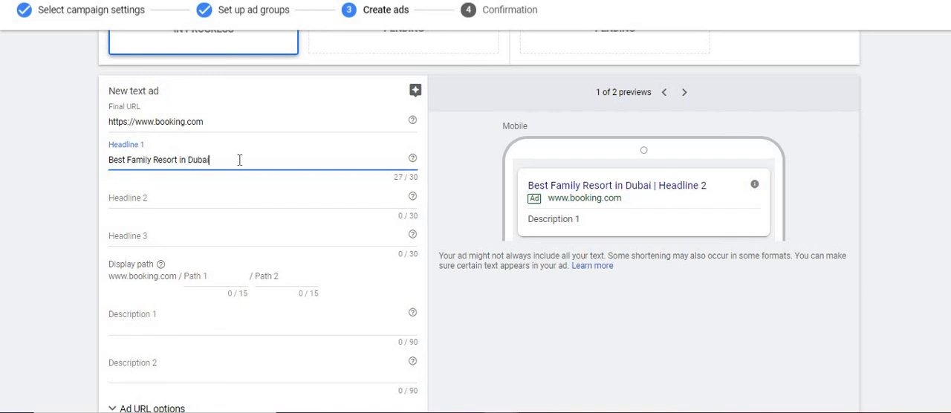
Bring up the dynamic text options for Headline 2 of the text ad, look them over, and leave the field empty.
key("Tab")
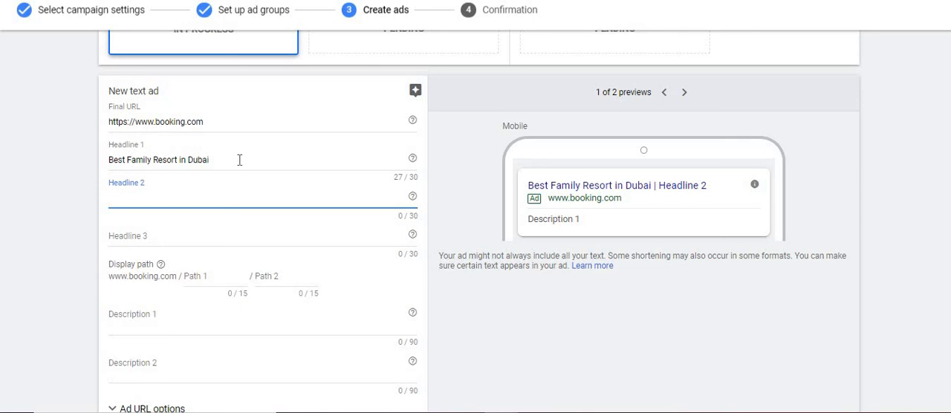
type("{")
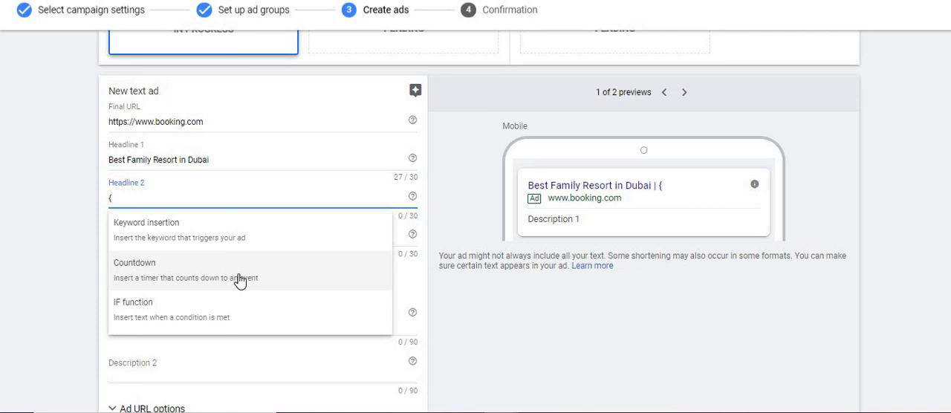
key("BackSpace")
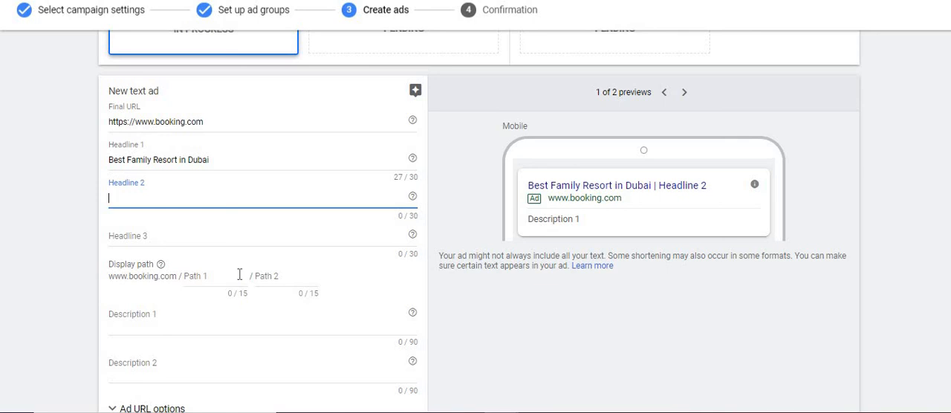
type("{")
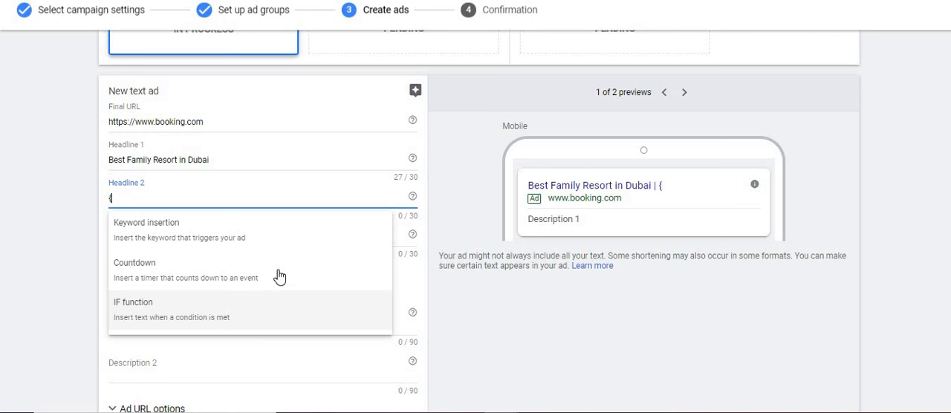
key("BackSpace")
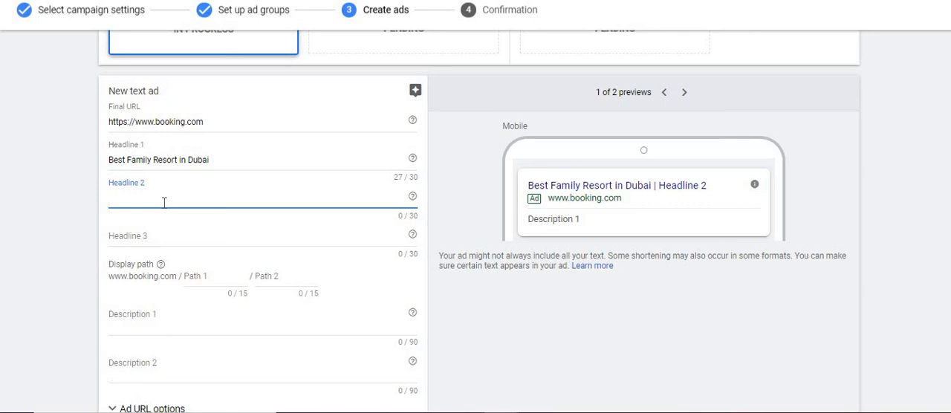
Enter 35% discount in March as Headline 2 of the text ad.
type("35% disco")
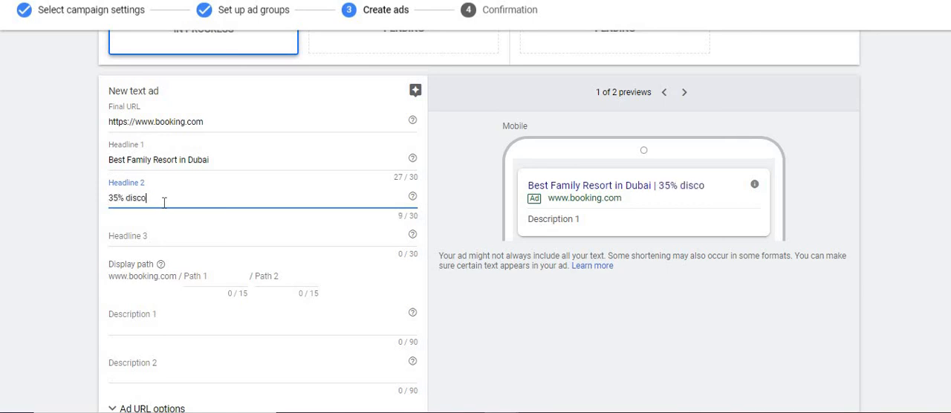
type("unt in March")
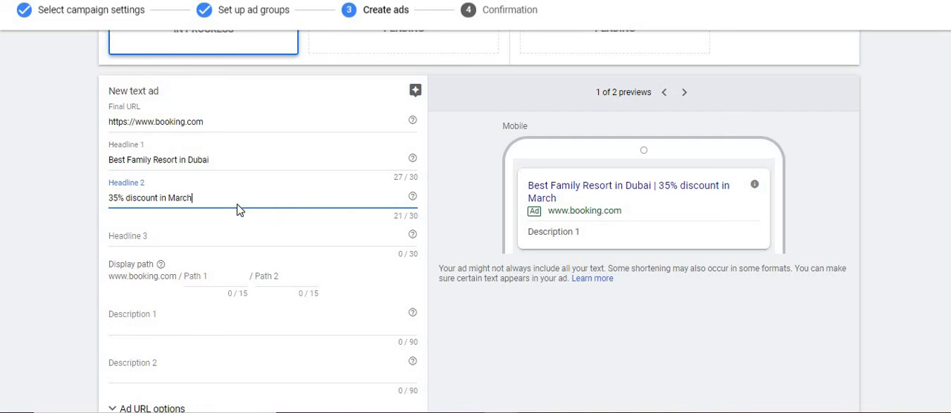
Try adding stay tuned to the end of Headline 2, then remove those words again.
type("s")
key("BackSpace")
type("stay tuned")
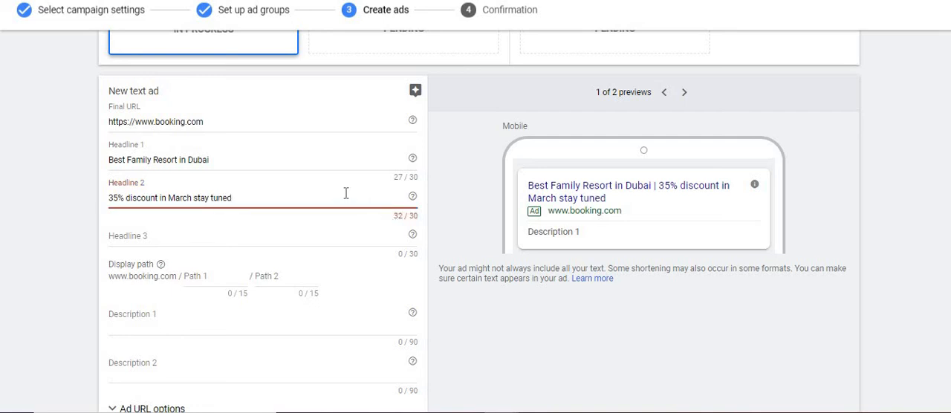
key("BackSpace")
key("BackSpace")
key("BackSpace")
key("BackSpace")
key("BackSpace")
key("BackSpace")
key("BackSpace")
key("BackSpace")
key("BackSpace")
key("BackSpace")
key("BackSpace")
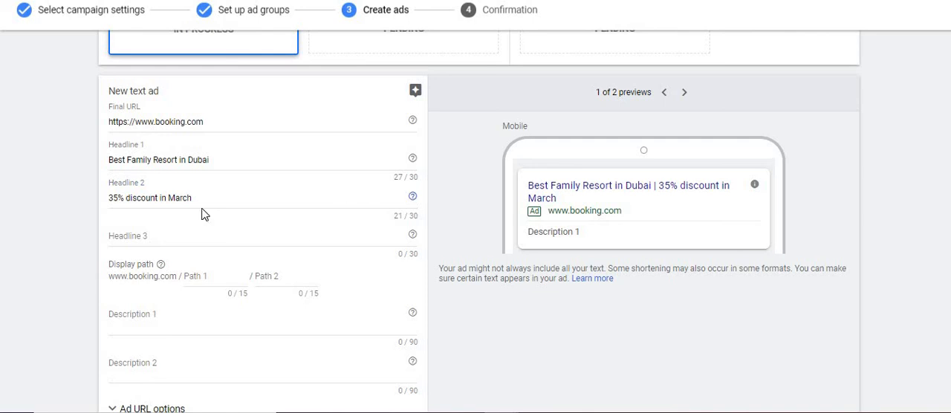
left_click(194, 236)
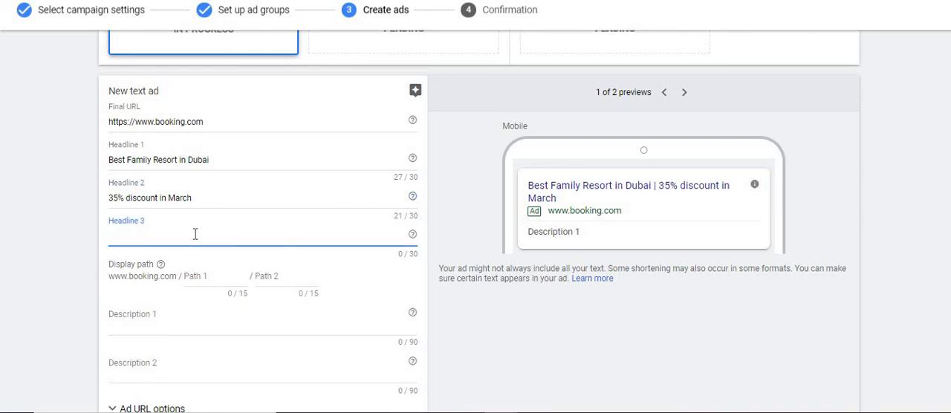
type("www.booking.com")
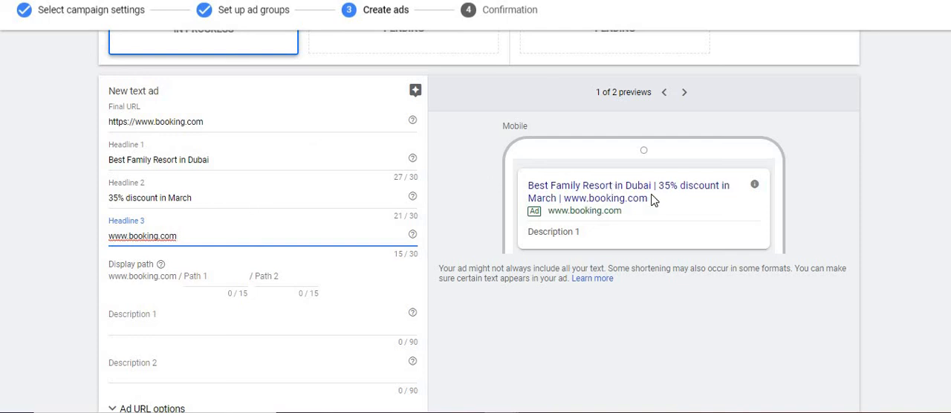
Replace the whole Headline 3 text with Best Deals on Booking.com.
key("ctrl+a")
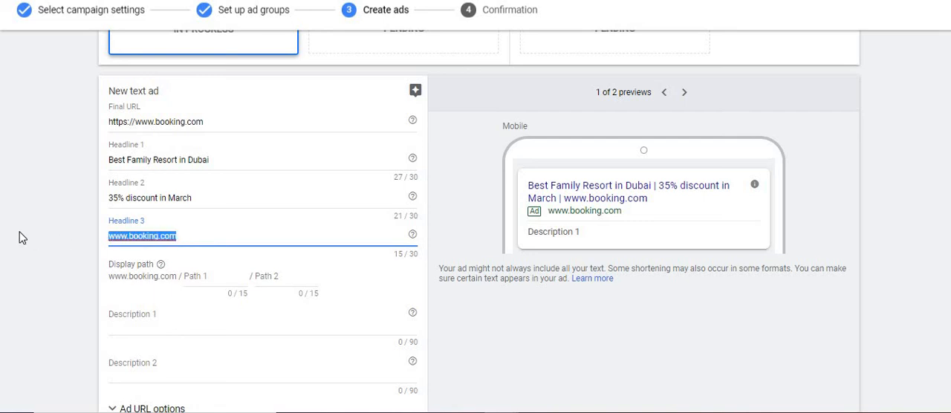
type("Best Deals")
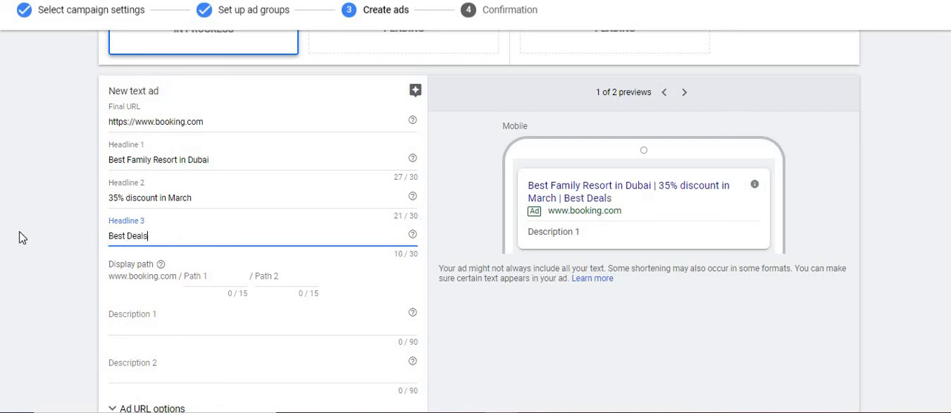
type(" on Booking")
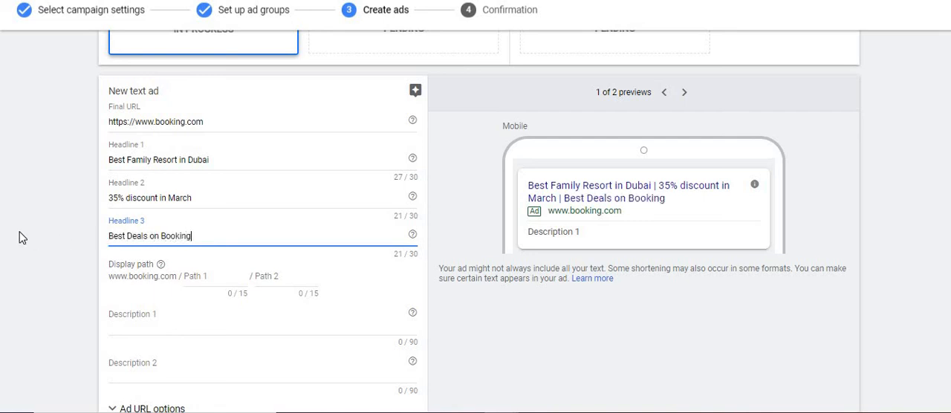
type(".com")
Set the ad's display path to beach for Path 1 and resort for Path 2.
left_click(219, 277)
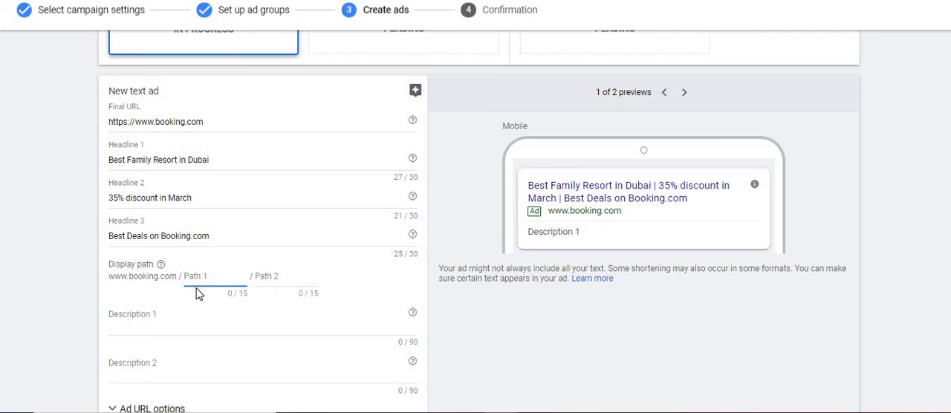
type("beach")
key("Tab")
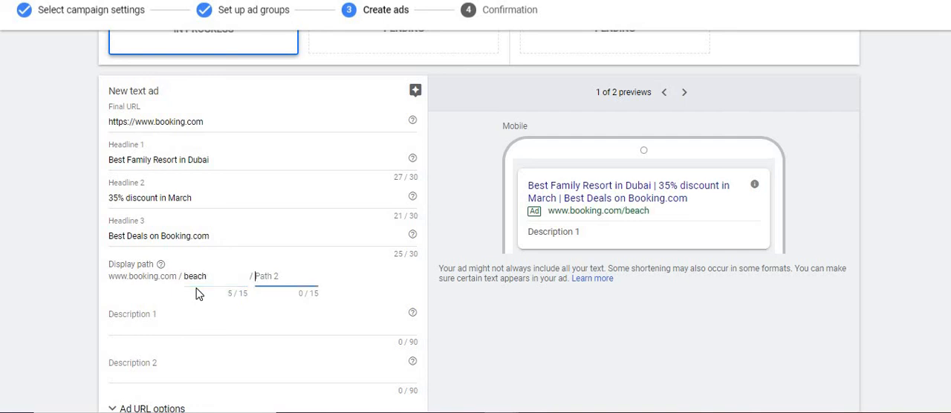
type("resorts")
key("BackSpace")
Enter Take advantage of Spring b booking a beach front resort as Description 1 of the text ad.
scroll(305, 254, "down", 1)
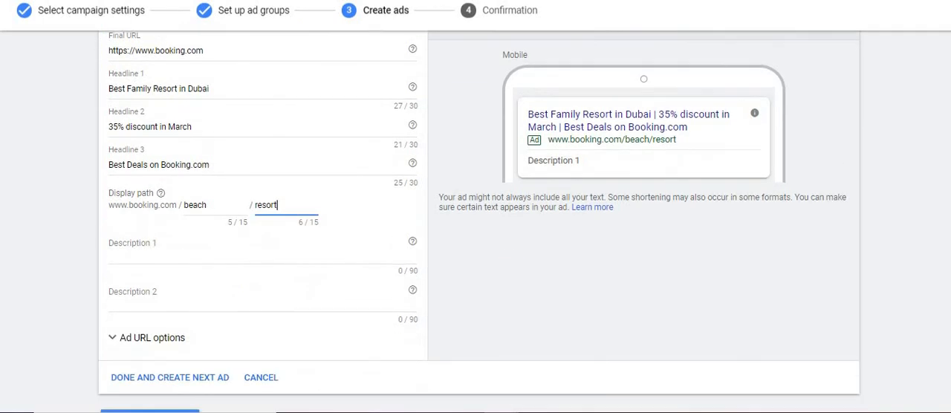
left_click(305, 254)
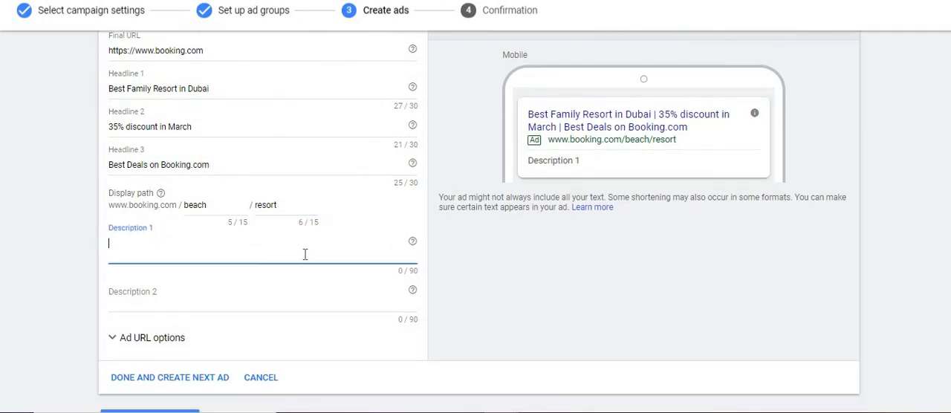
type("Take")
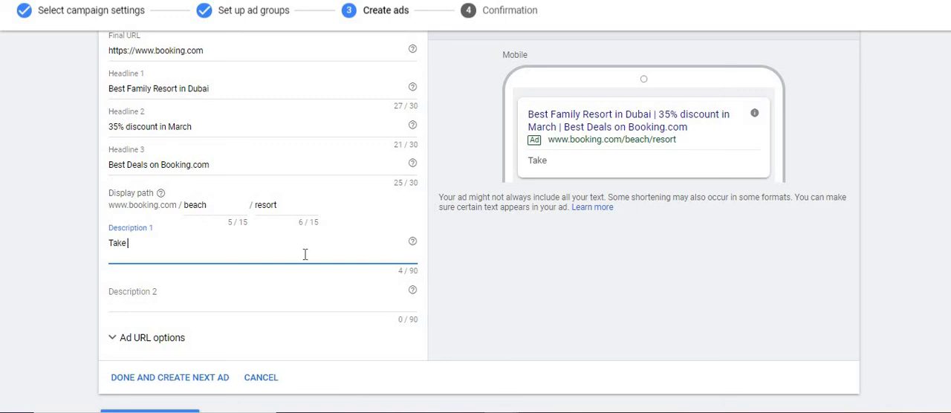
type(" advantage")
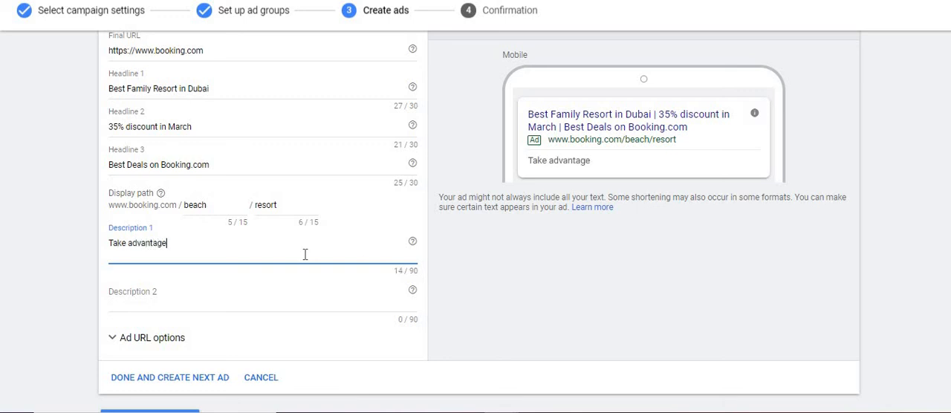
type(" of Spring b boo")
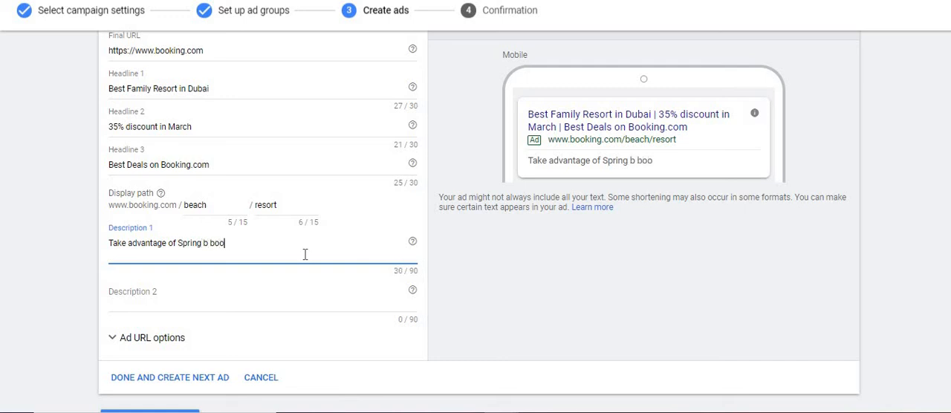
type("king a beach")
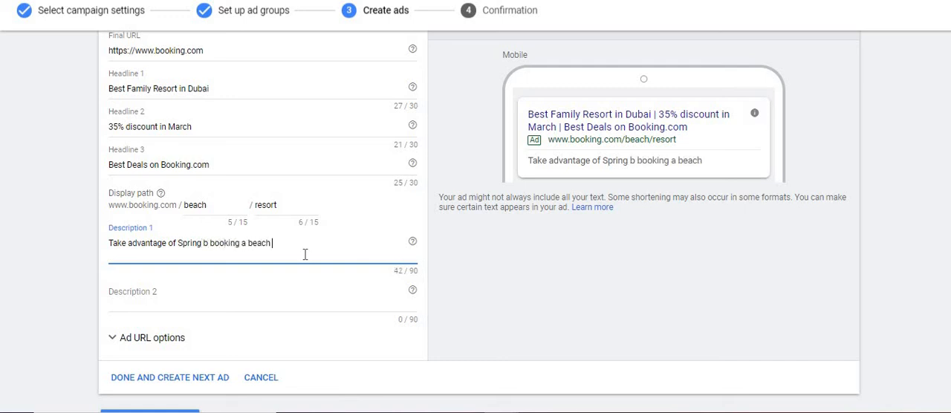
type(" front vill")
key("BackSpace")
key("BackSpace")
key("BackSpace")
type("resort")
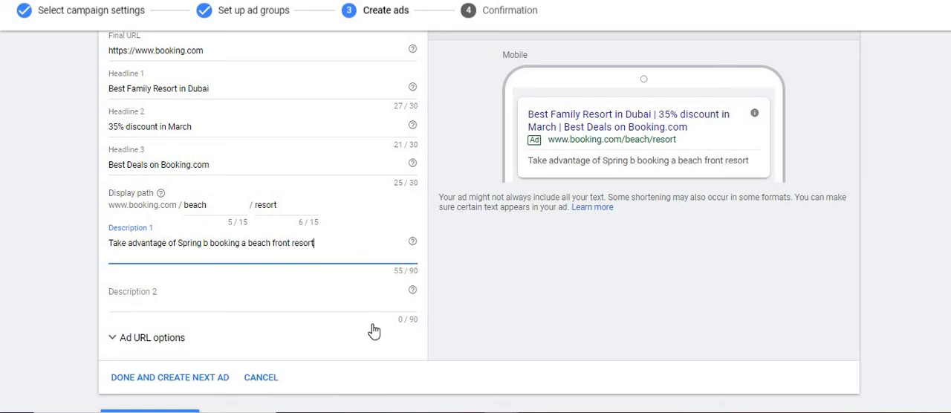
Begin Description 2 of the text ad with the words With over 100 rooms.
left_click(415, 321)
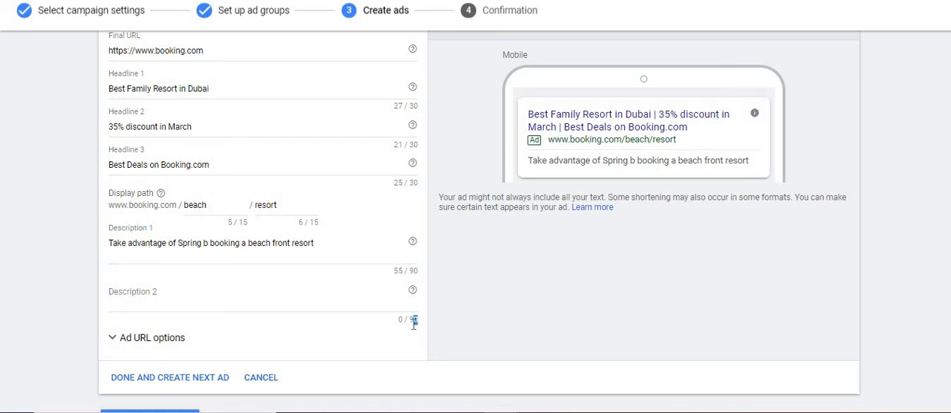
left_click(413, 322)
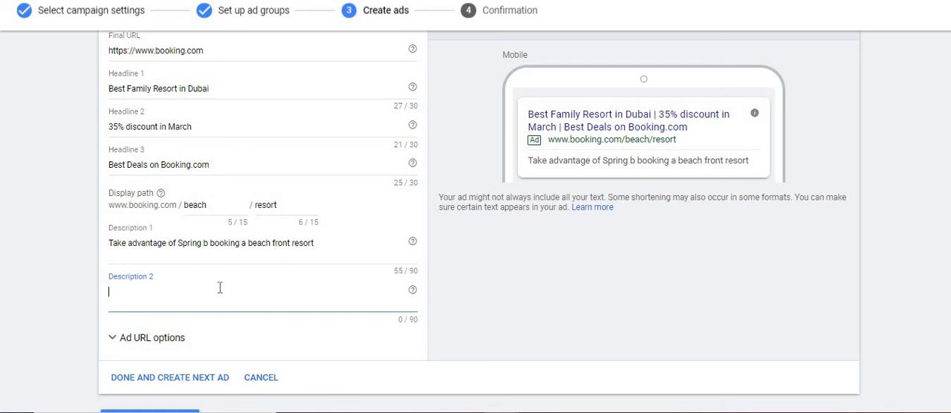
type("With")
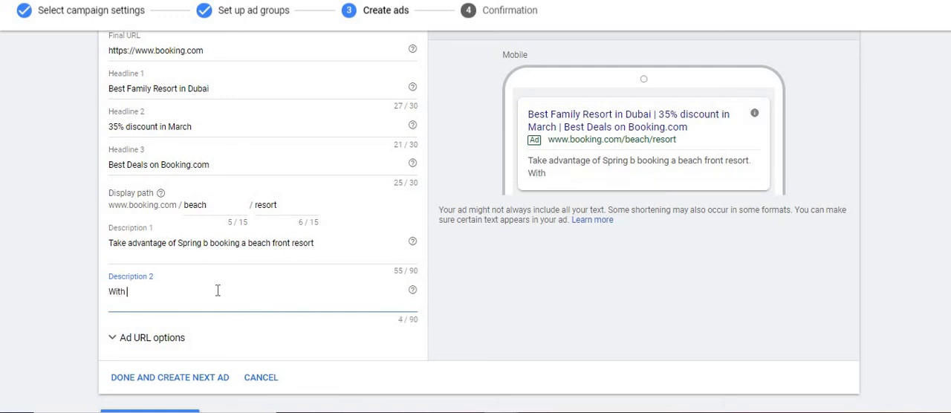
type(" over 100 hotels")
key("BackSpace")
key("BackSpace")
key("BackSpace")
key("BackSpace")
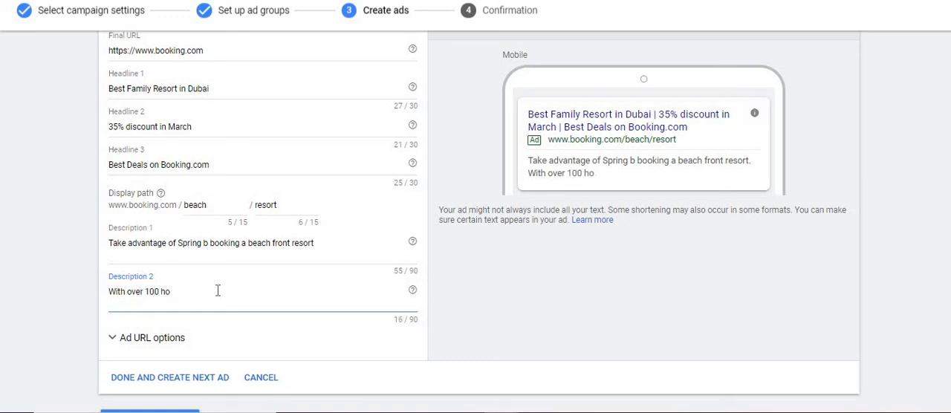
key("BackSpace")
key("BackSpace")
key("BackSpace")
type("rooms, ladies spa,")
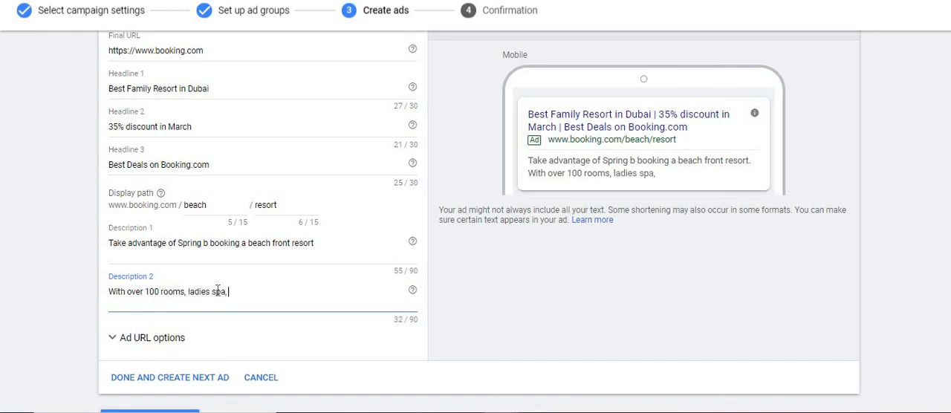
type(" family entert")
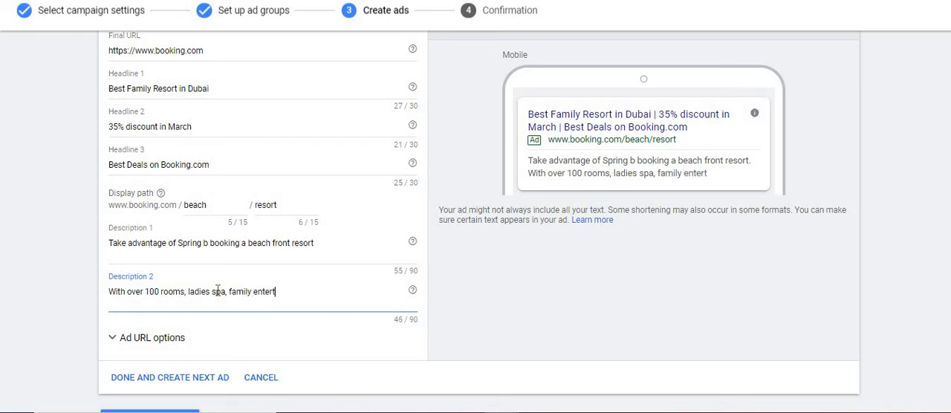
type("ainment progra")
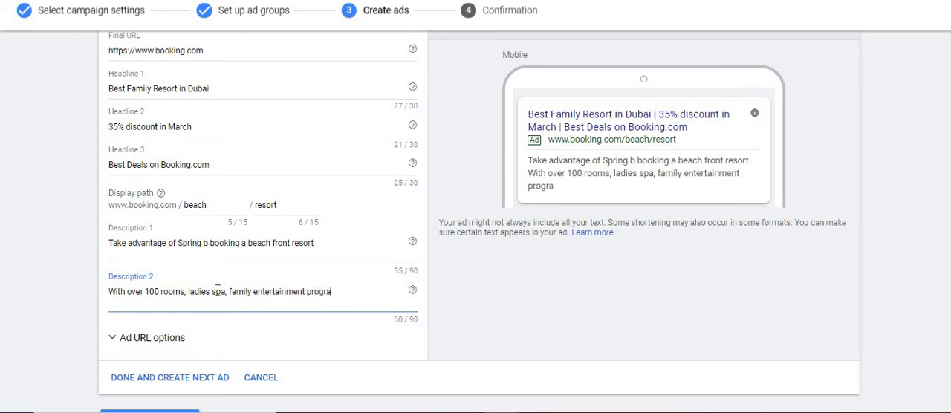
type("m, Boooo")
Continue Description 2 with ", ladies spa, family entertainment program, Boooking.com give you".
key("BackSpace")
type("king.com give you")
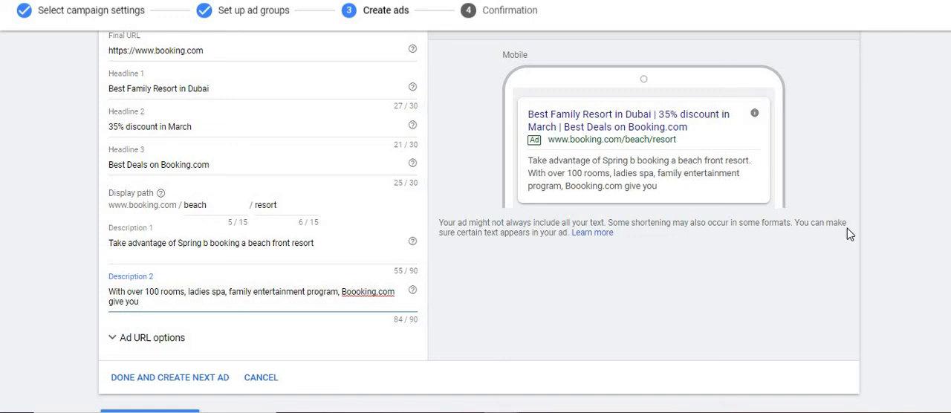
Finish the first text ad, start the next one, and look through the new ad's form.
left_click(216, 388)
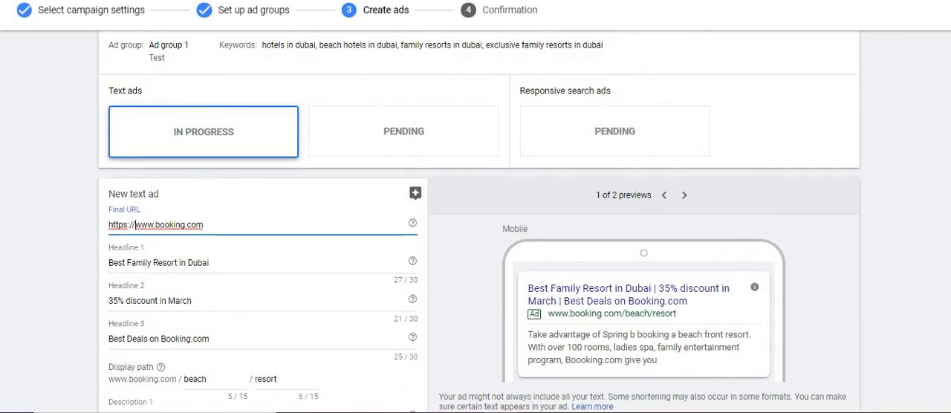
scroll(201, 365, "down", 3)
left_click(202, 365)
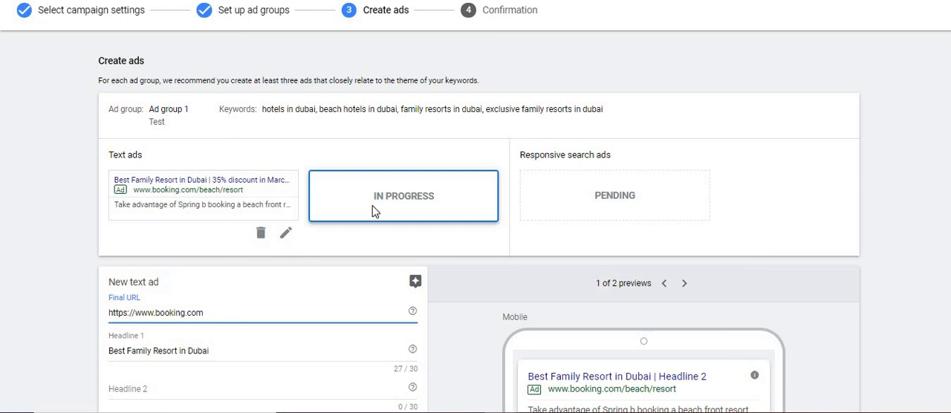
scroll(564, 281, "down", 2)
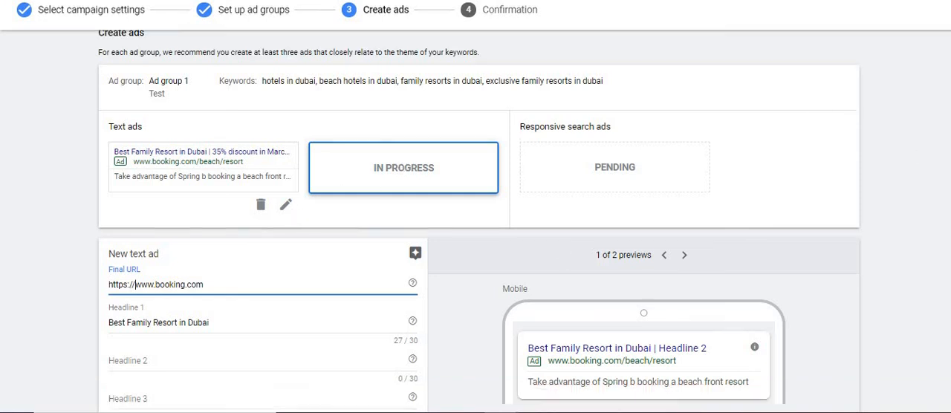
scroll(331, 286, "down", 2)
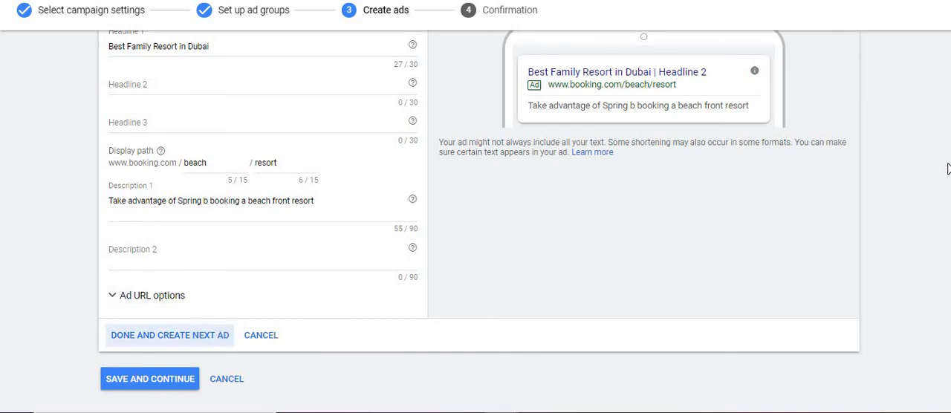
Finish the second text ad and save it without an additional headline or description.
left_click(170, 335)
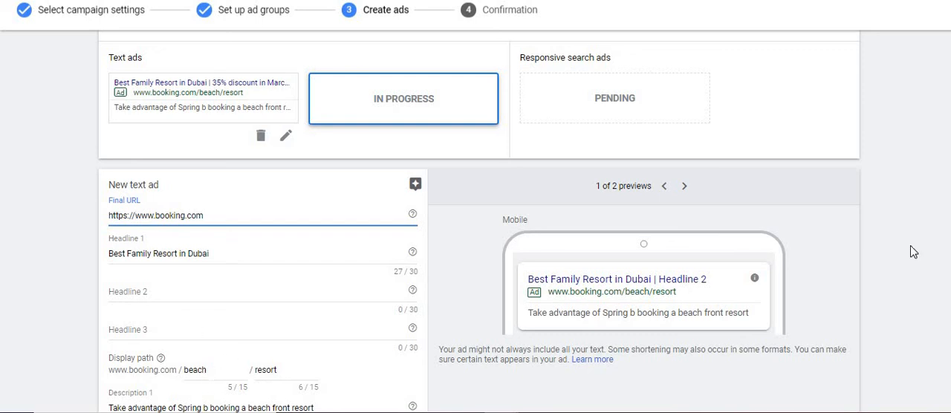
scroll(345, 293, "down", 3)
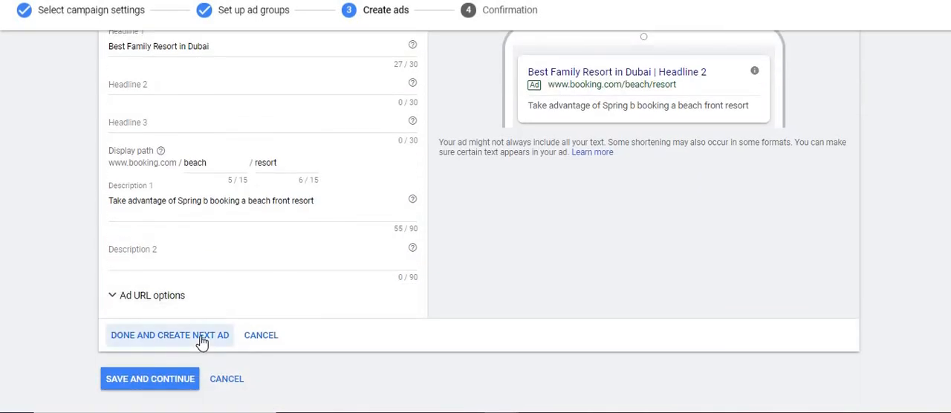
left_click(201, 338)
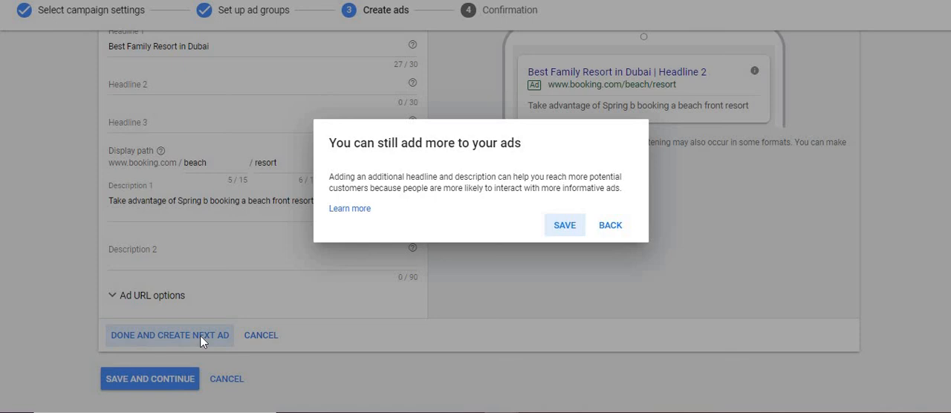
left_click(569, 228)
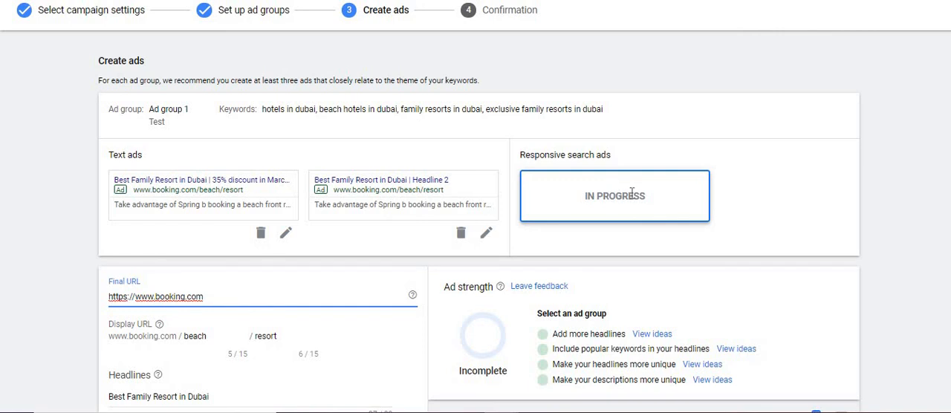
Examine the responsive search ad form, including its headlines, ad strength and preview.
left_click_drag(550, 154, 622, 156)
scroll(553, 125, "down", 2)
scroll(554, 125, "up", 1)
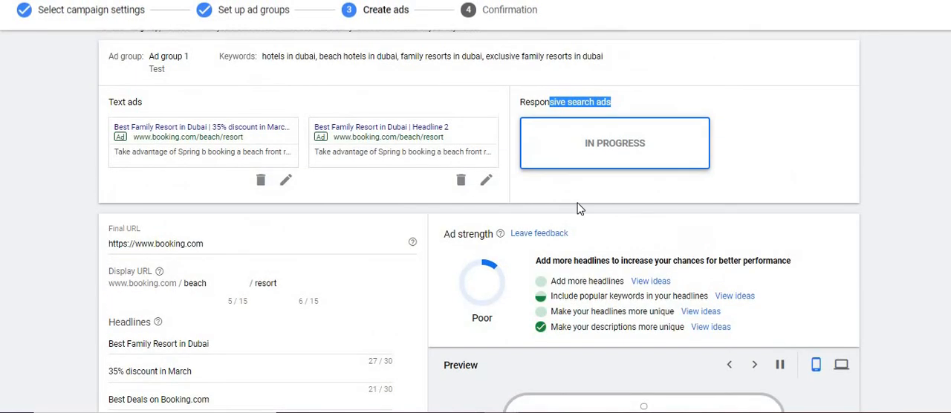
left_click(546, 108)
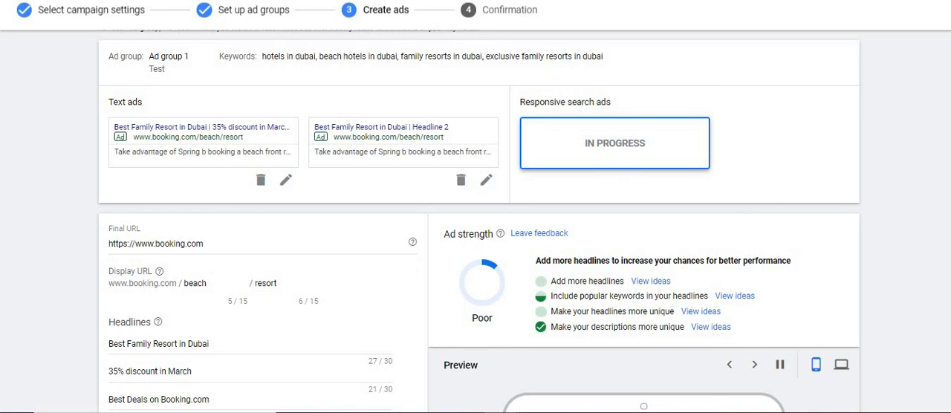
scroll(393, 286, "down", 2)
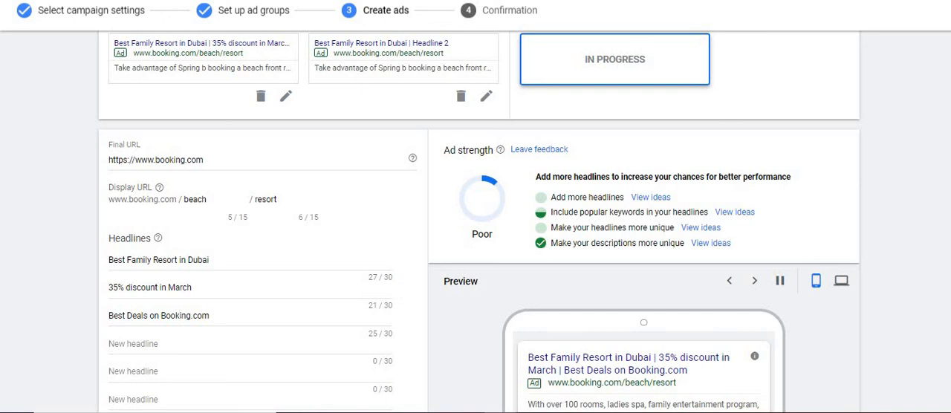
scroll(324, 271, "down", 3)
scroll(323, 270, "up", 1)
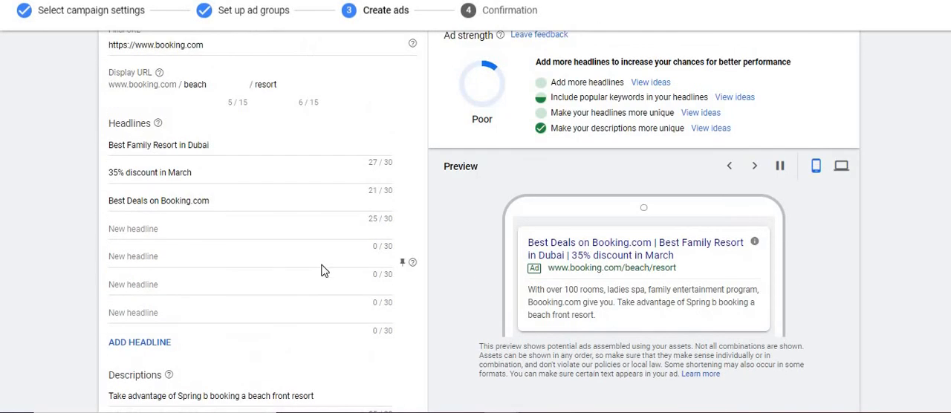
Add five more empty headline fields to the responsive search ad.
left_click(156, 345)
left_click(156, 381)
left_click(154, 394)
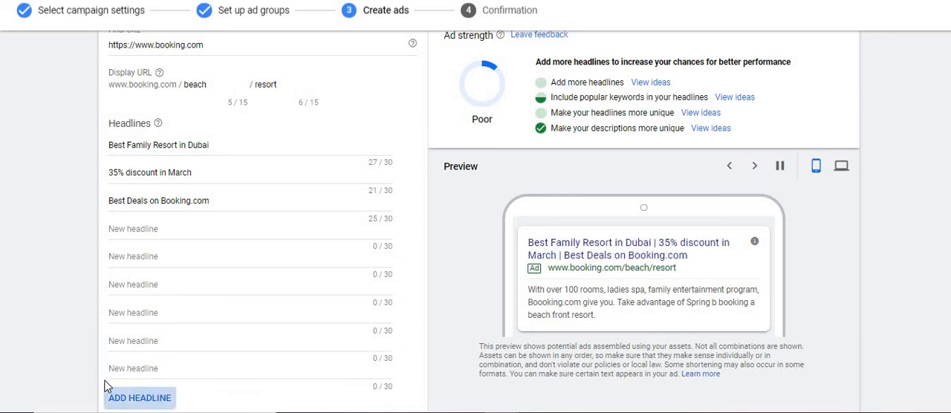
scroll(52, 365, "down", 2)
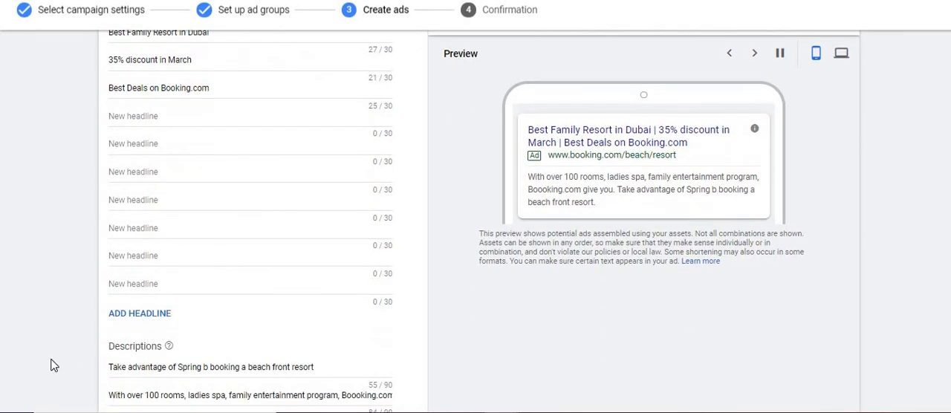
left_click(127, 317)
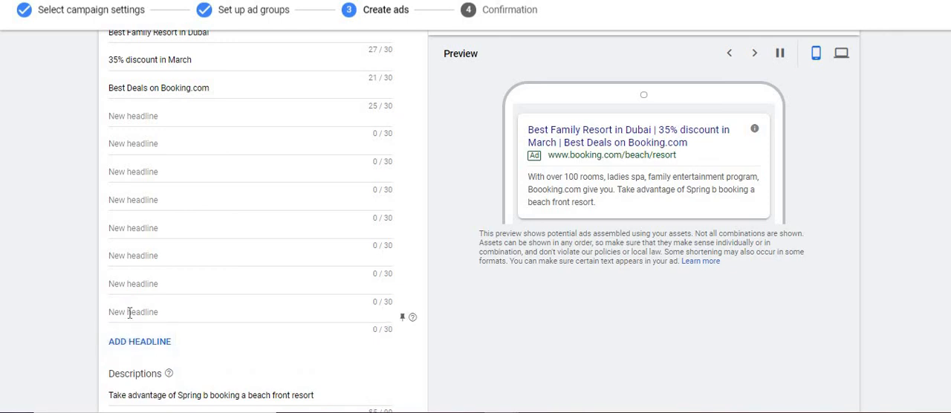
left_click(134, 341)
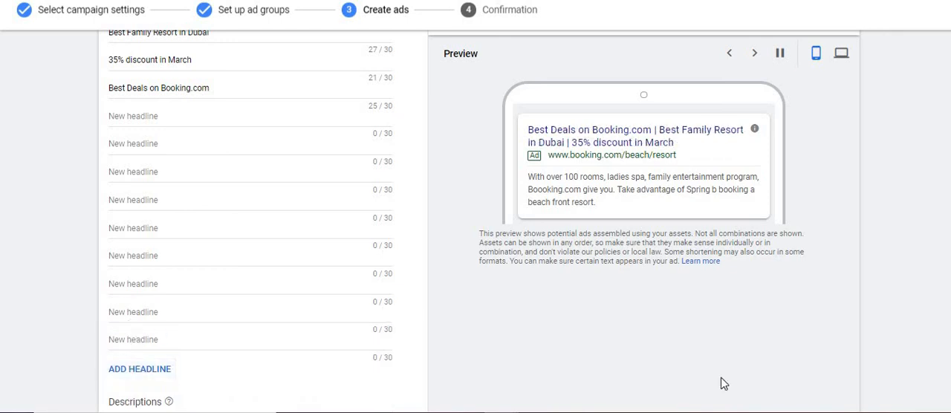
Add two more empty description fields to the responsive search ad.
scroll(475, 223, "down", 2)
scroll(476, 223, "up", 4)
scroll(476, 223, "down", 1)
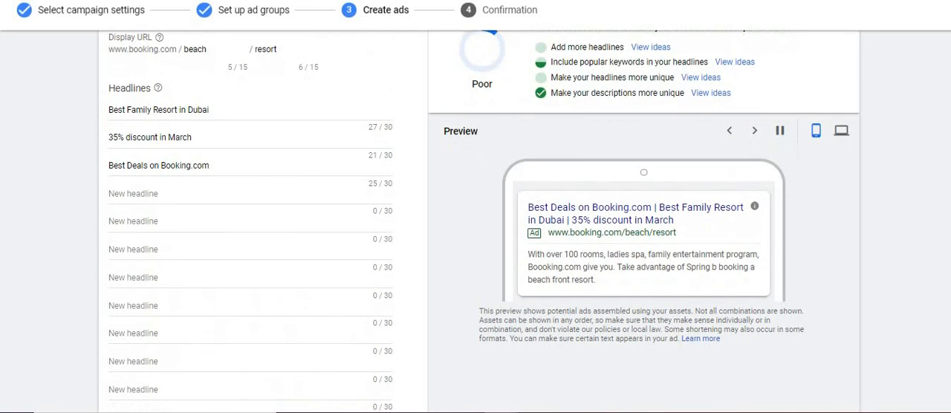
scroll(263, 320, "down", 5)
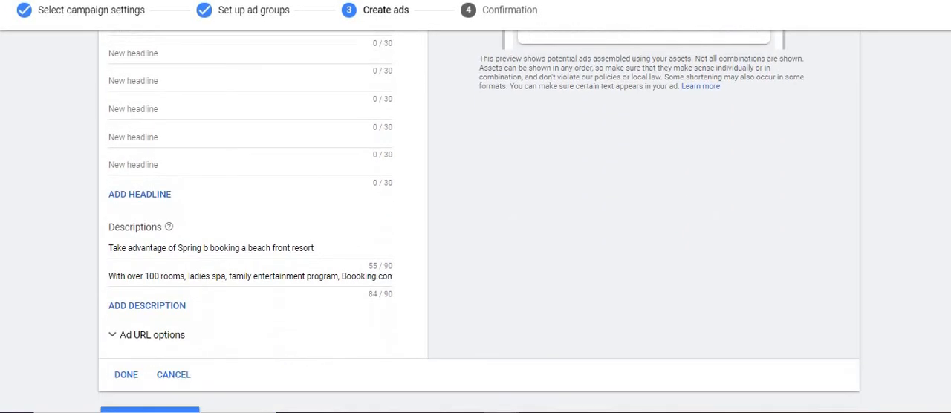
left_click(178, 299)
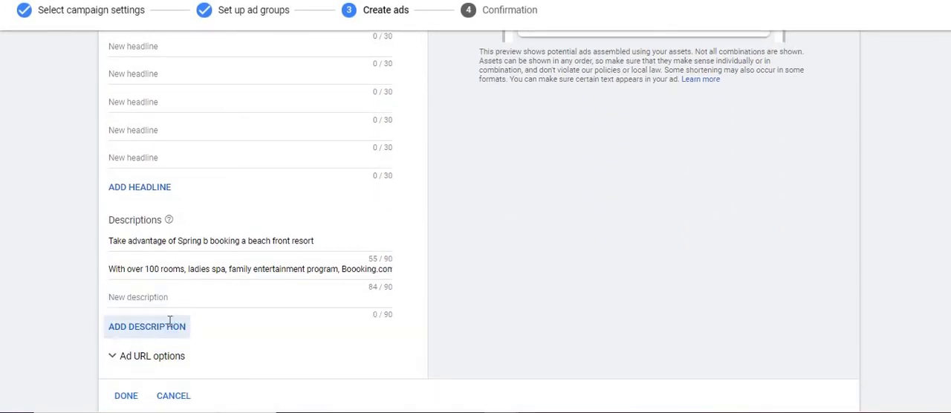
left_click(170, 325)
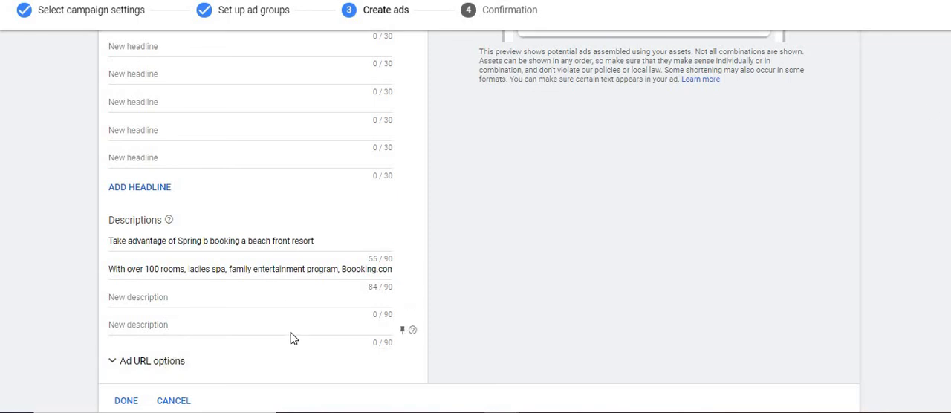
Enter Ladies spa offer as the fourth headline of the responsive search ad.
scroll(245, 208, "up", 5)
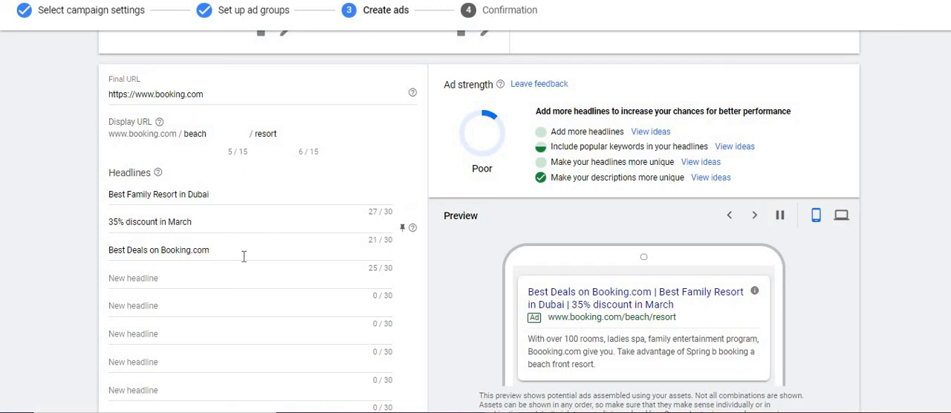
left_click(210, 278)
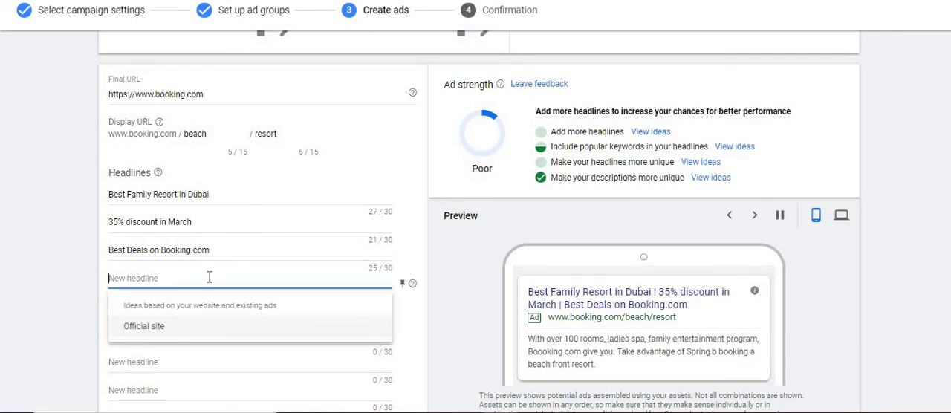
type("Special Ladies")
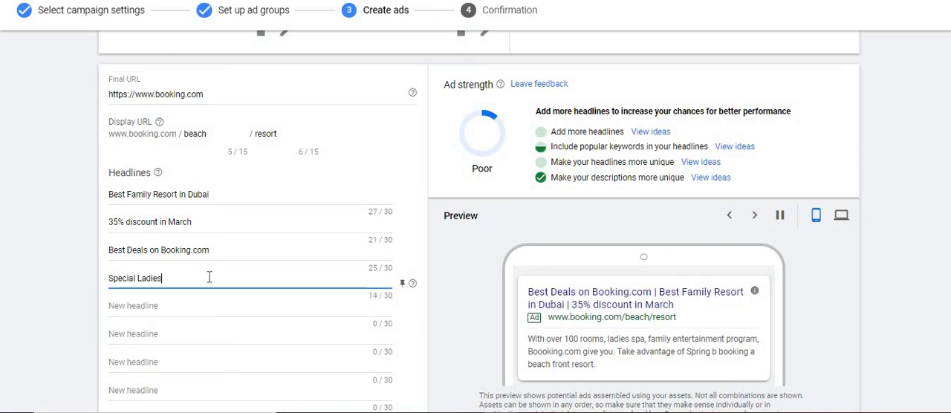
key("BackSpace")
key("BackSpace")
key("BackSpace")
key("BackSpace")
key("BackSpace")
key("BackSpace")
key("BackSpace")
key("BackSpace")
key("BackSpace")
key("BackSpace")
key("BackSpace")
key("BackSpace")
key("BackSpace")
type("Lad")
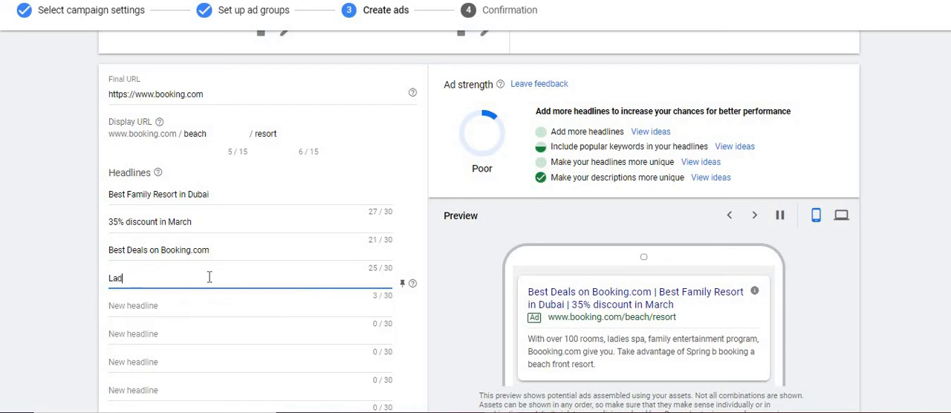
type("ies spa offer")
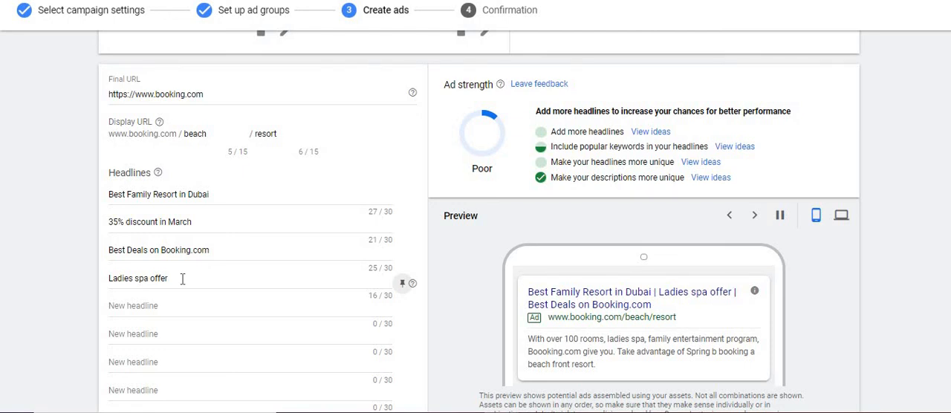
left_click(184, 279)
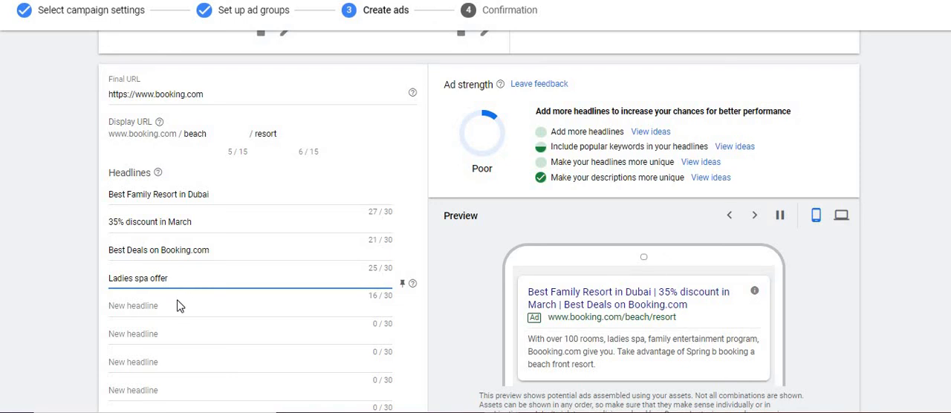
Enter Family entertainment programs as the fifth headline of the responsive search ad.
left_click(182, 305)
type("F")
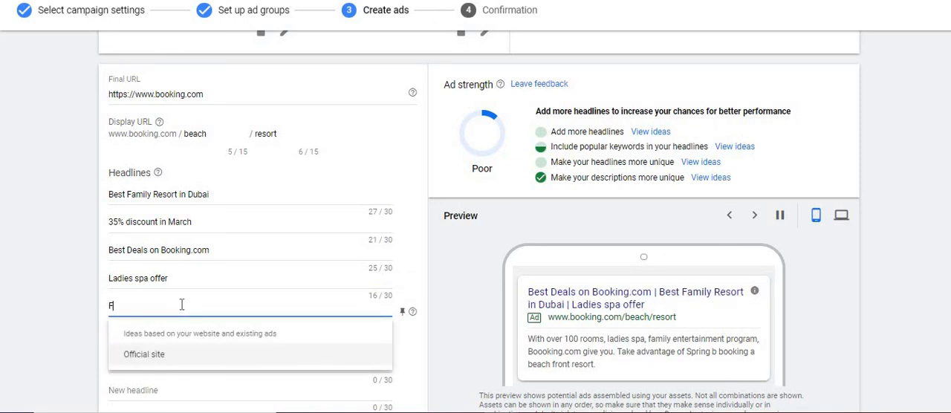
type("amily entertainme")
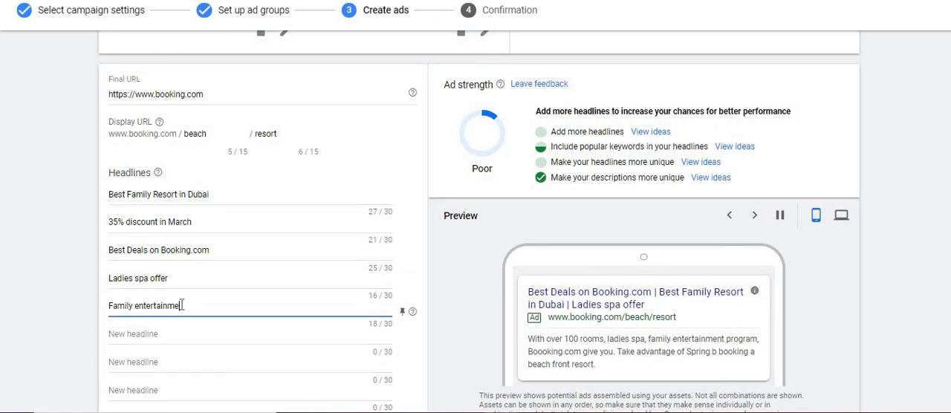
type("nt programs")
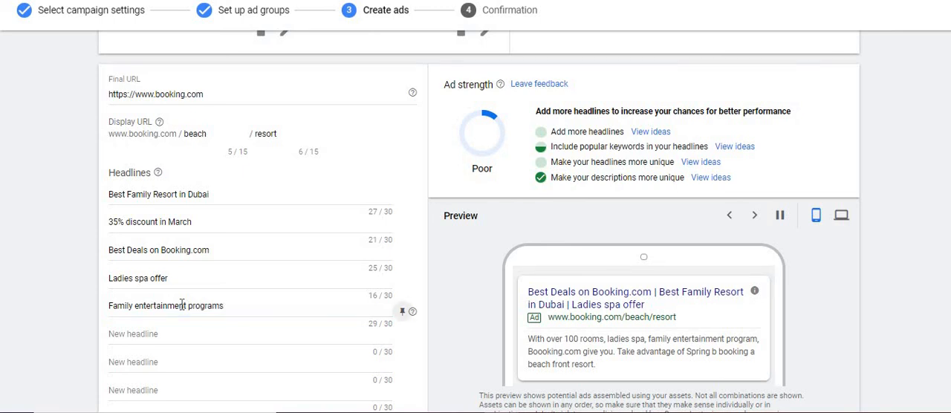
Enter Enjoy different water sports as the sixth headline of the responsive search ad.
left_click(184, 333)
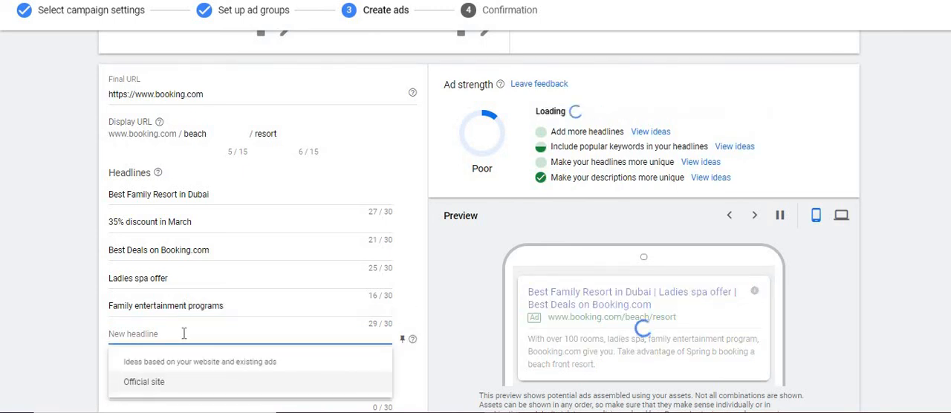
type("Wa")
key("BackSpace")
key("BackSpace")
type("E")
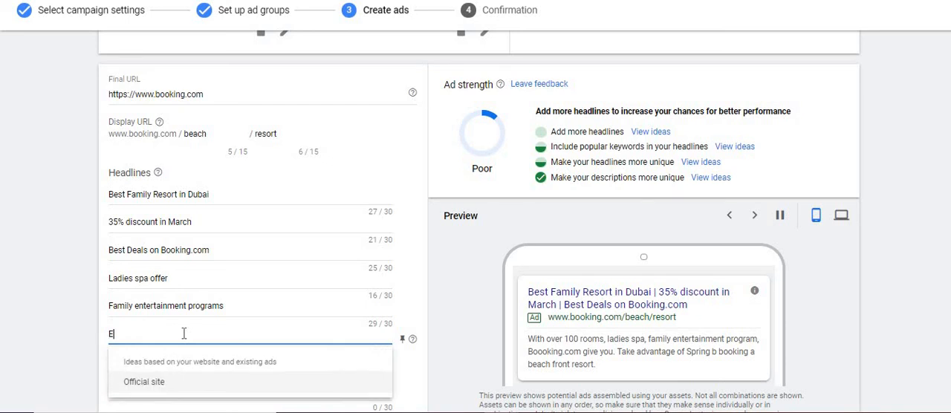
type("njoy different")
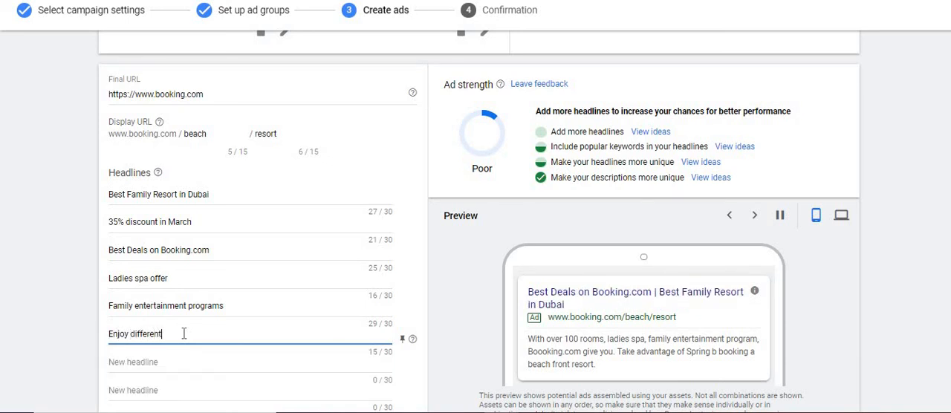
type(" water sports")
Enter Up to 7 different restaurants as the seventh headline of the responsive search ad.
left_click(169, 362)
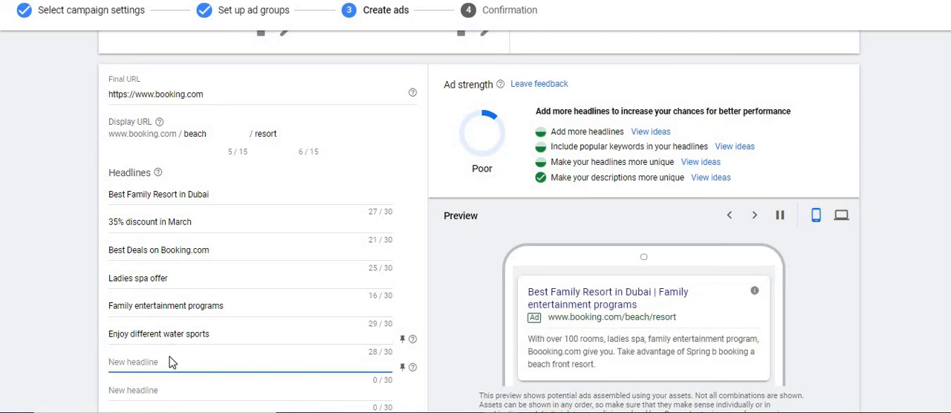
type("UP to 7 F&B")
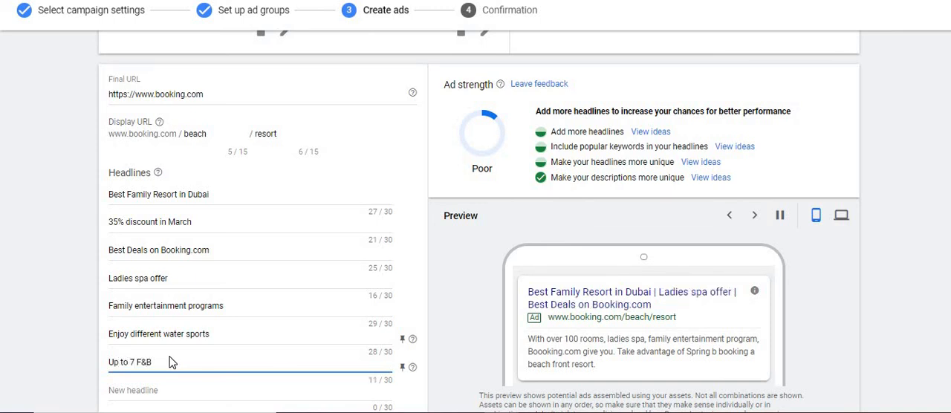
key("BackSpace")
key("BackSpace")
key("BackSpace")
key("BackSpace")
type("differnt")
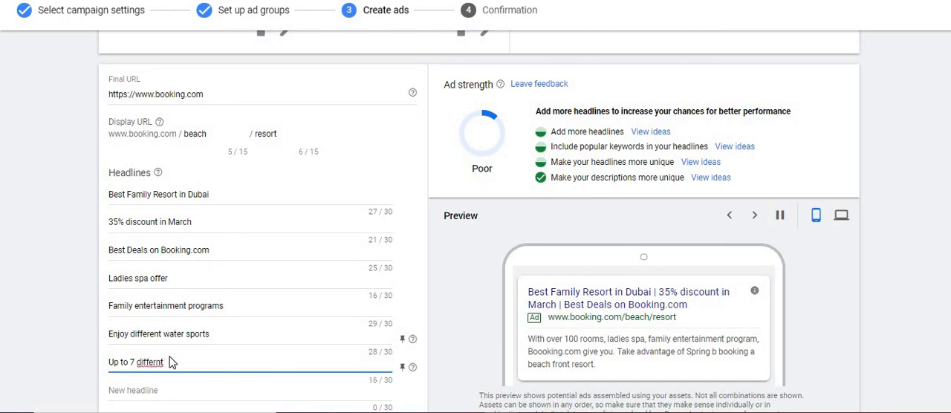
type(" restaurants")
key("Left")
key("Left")
key("Left")
key("Left")
key("Left")
key("Left")
key("Left")
key("Left")
key("Left")
key("Left")
key("Left")
key("Left")
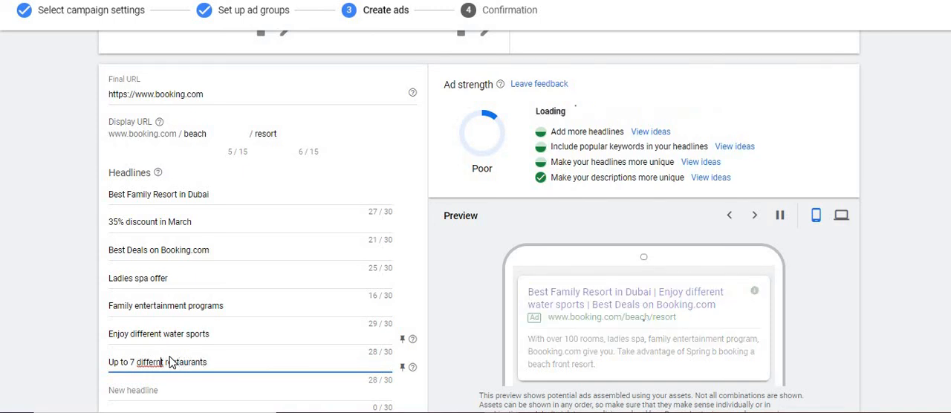
key("BackSpace")
key("BackSpace")
key("BackSpace")
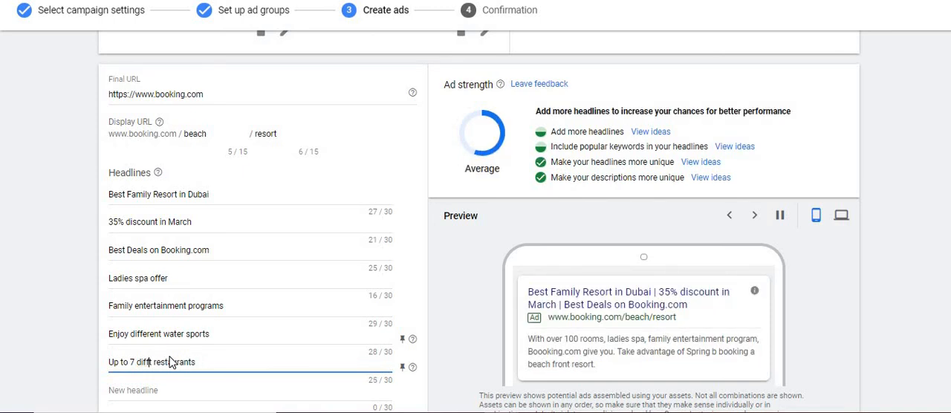
type("eren")
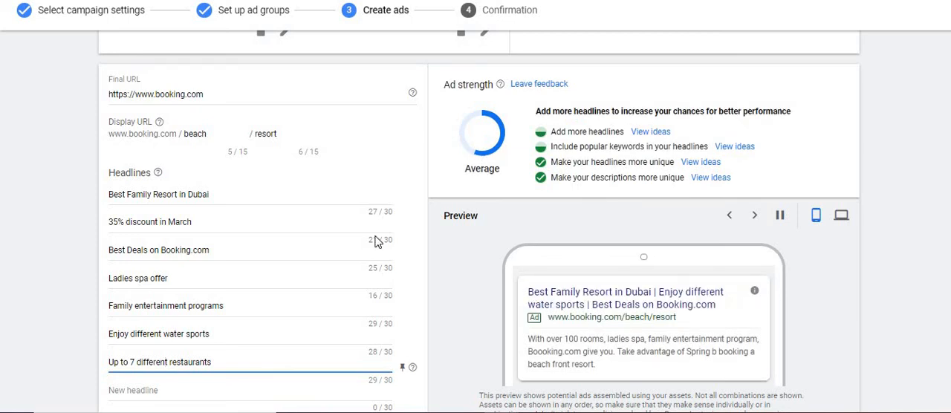
scroll(405, 127, "down", 2)
scroll(405, 128, "up", 1)
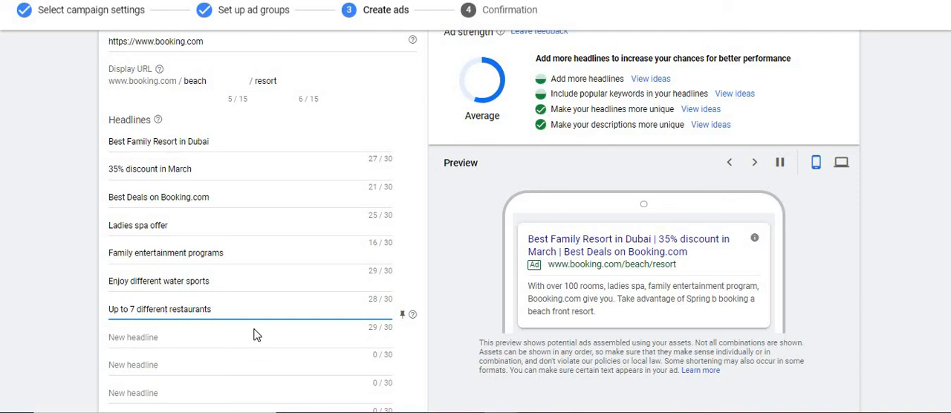
Enter 5 star hospitality as the eighth headline of the responsive search ad.
left_click(224, 335)
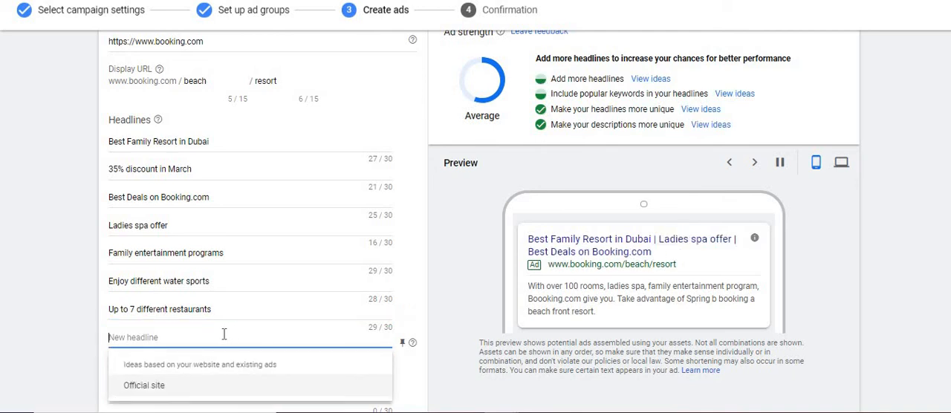
type("5")
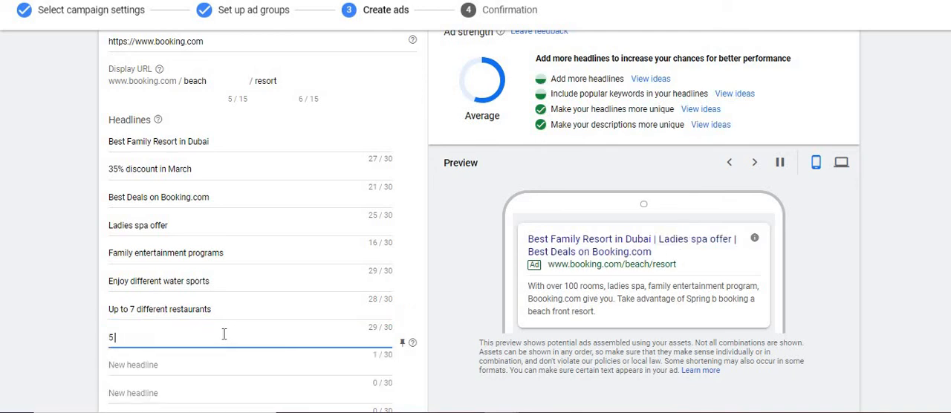
type(" star hospitality")
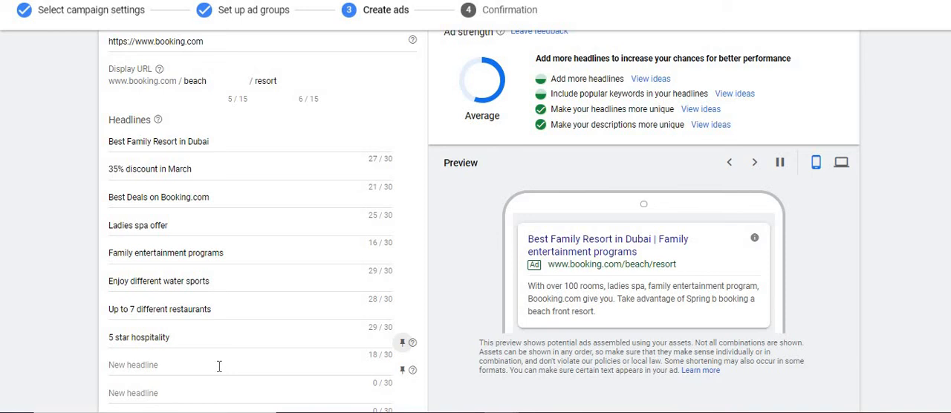
Enter Enjoy horse riding as the ninth headline of the responsive search ad.
left_click(214, 364)
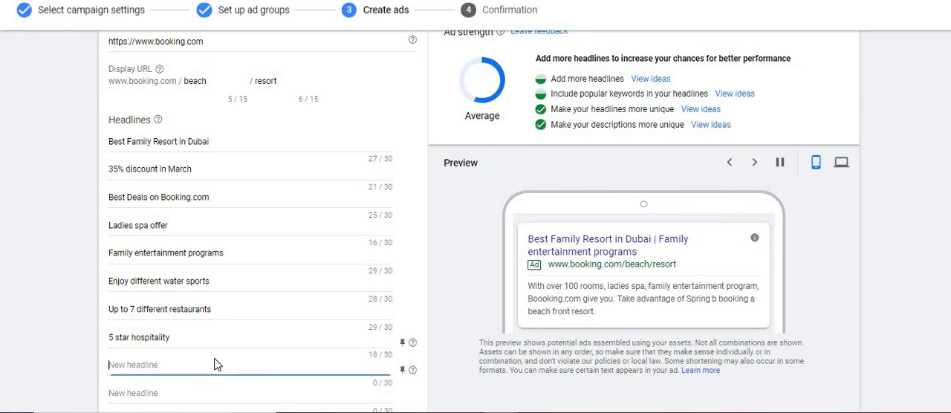
type("Enko")
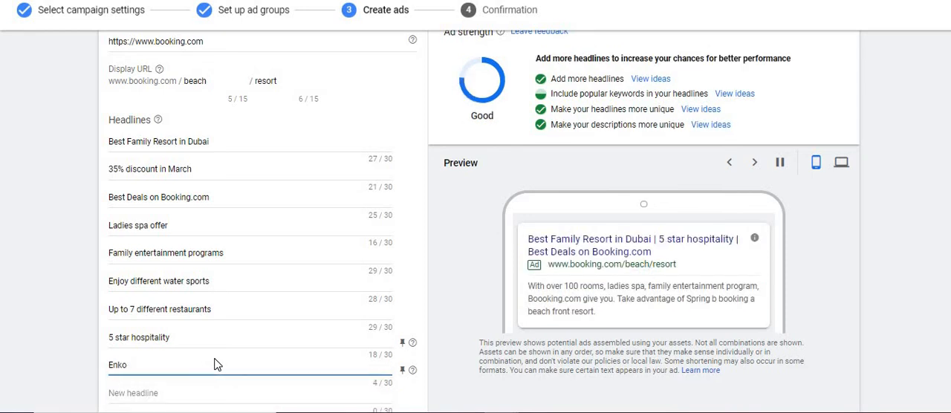
type("yjoy horse riding")
Check the ad strength rating and view the pin-to-position options of the 35% discount in March headline.
left_click(487, 119)
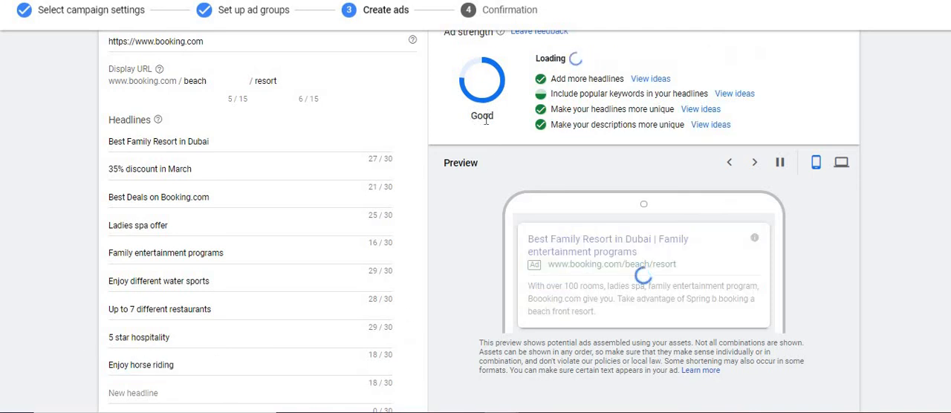
left_click_drag(487, 119, 511, 114)
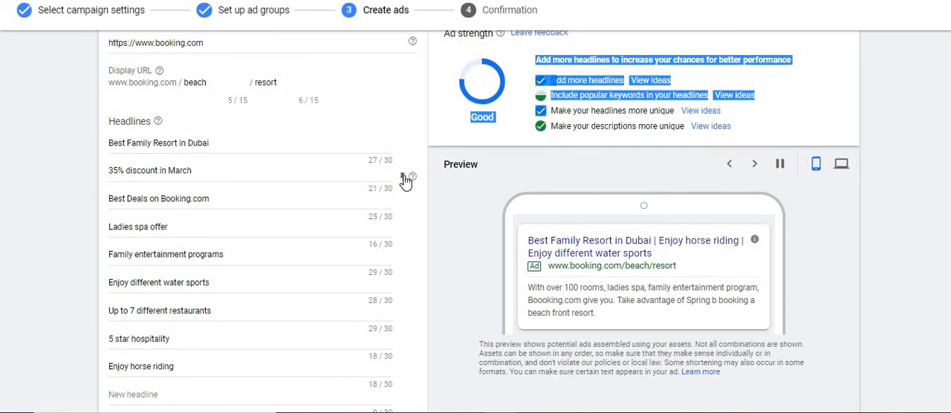
left_click(403, 178)
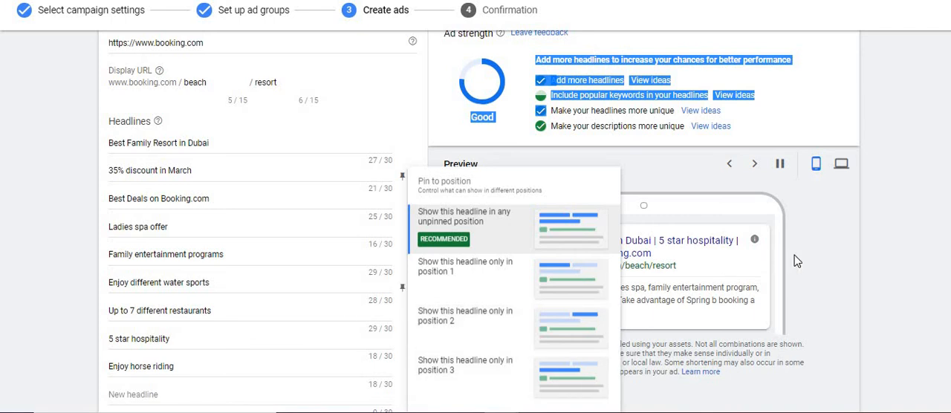
left_click(833, 260)
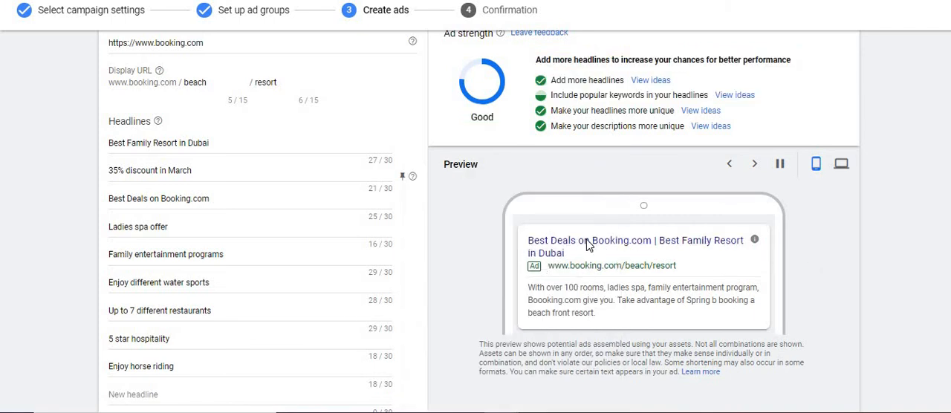
Pin the Ladies spa offer headline so it shows only in position 3.
mouse_move(342, 240)
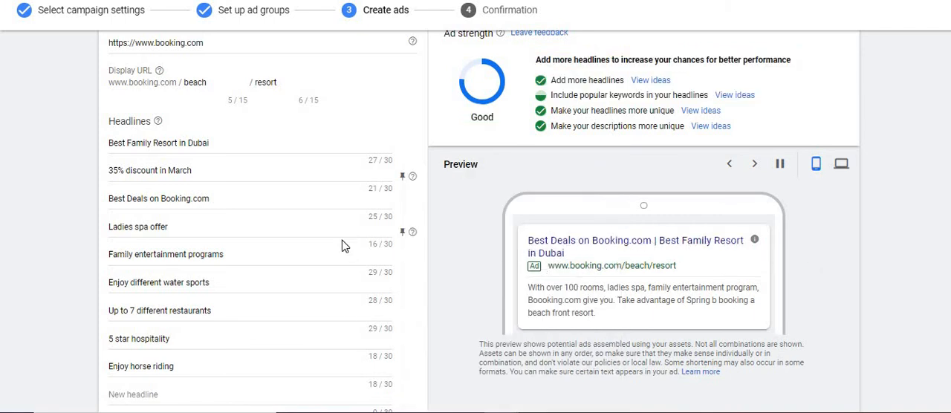
left_click(402, 233)
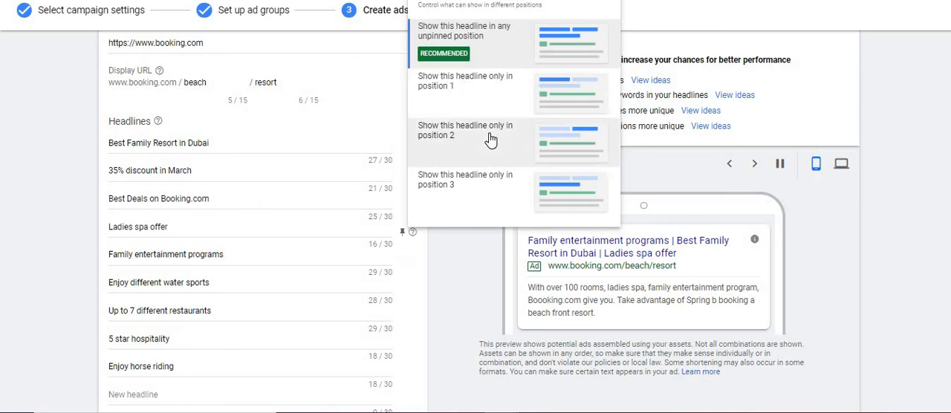
left_click(492, 203)
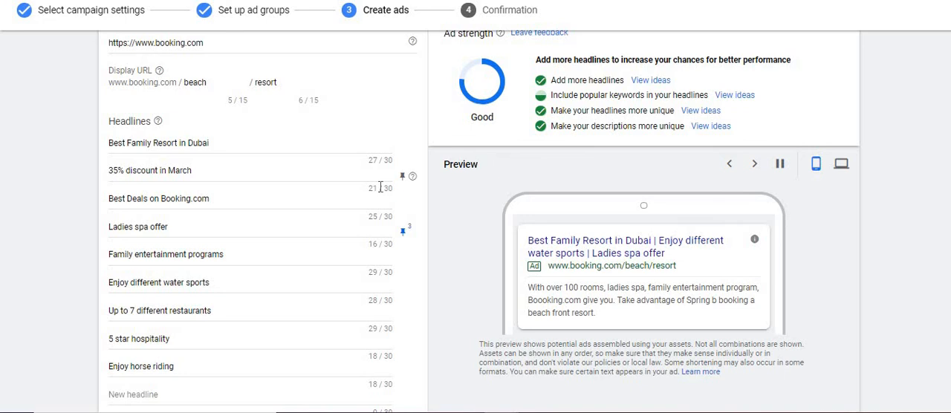
Pin the Best Family Resort in Dubai headline so it shows only in position 1.
double_click(183, 143)
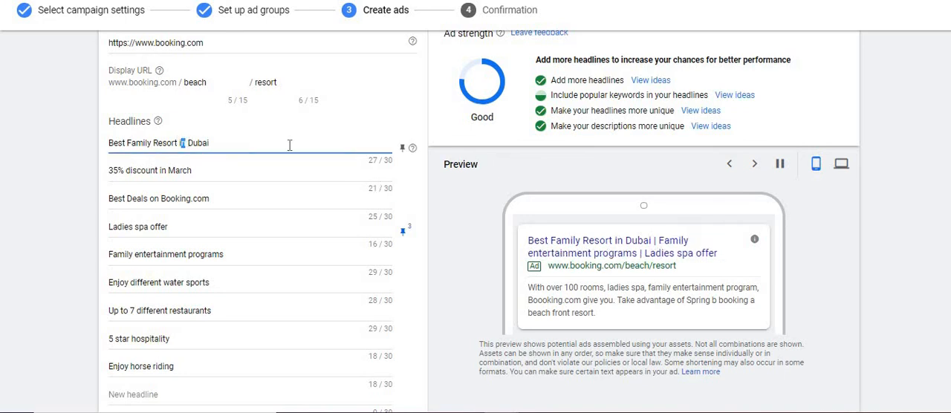
left_click(402, 151)
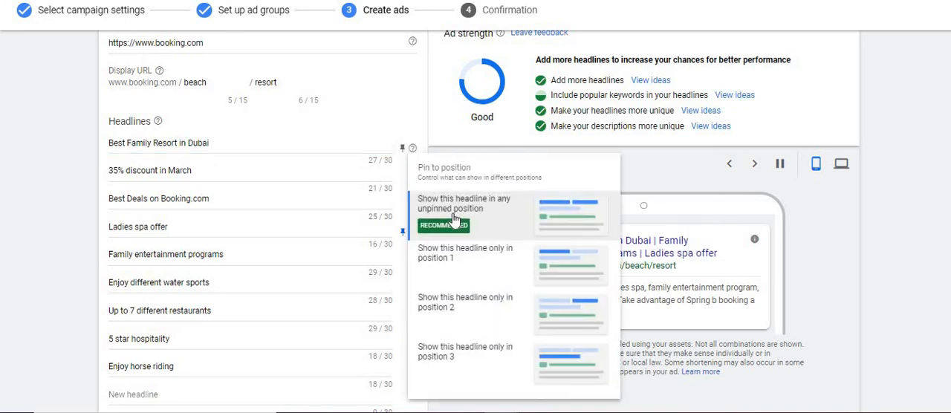
left_click(477, 262)
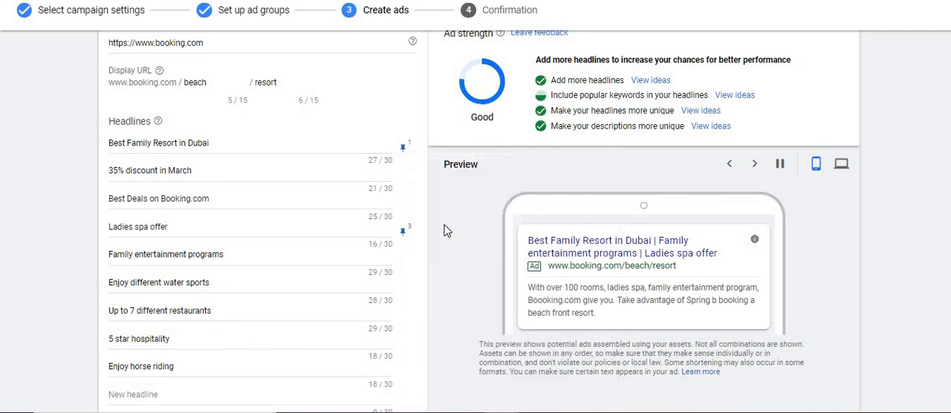
Review the pinning choices for the 35% discount in March headline without selecting a position.
left_click(254, 174)
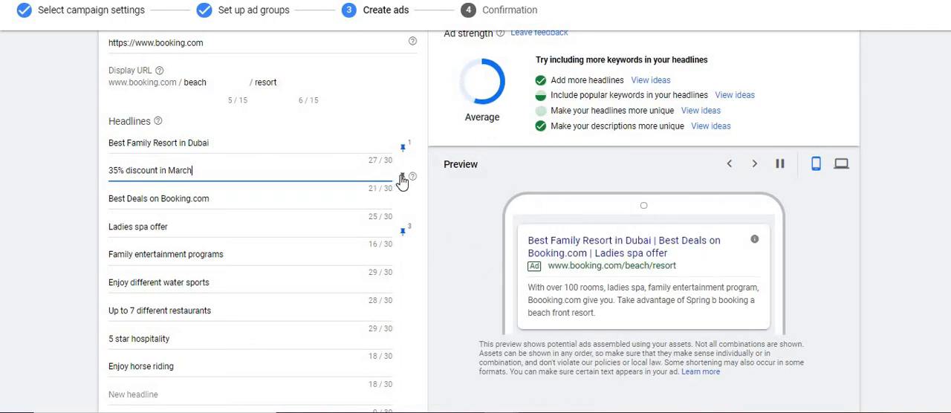
left_click(401, 180)
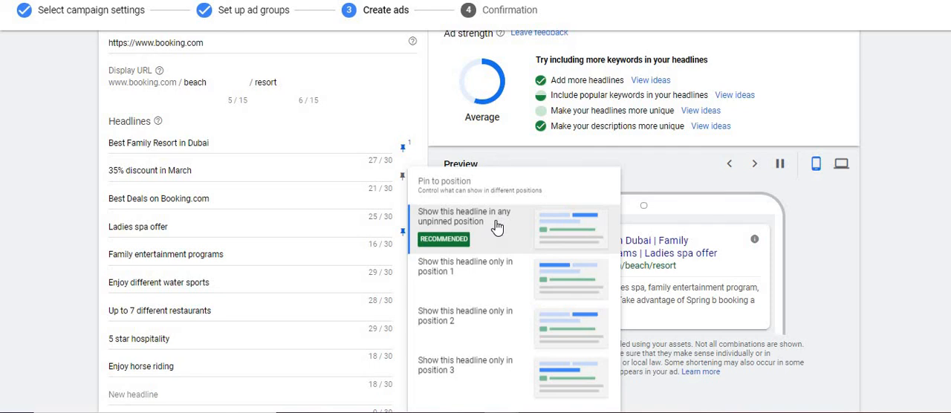
left_click(917, 257)
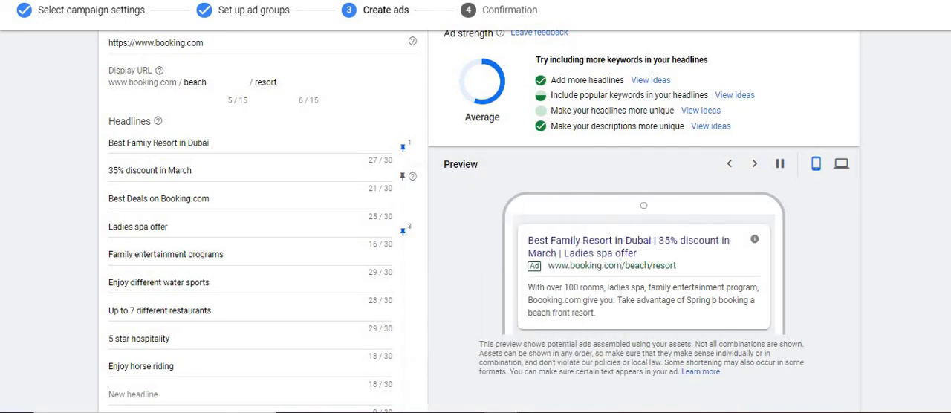
Finish the responsive search ad with its two existing descriptions, leaving the remaining description fields empty.
scroll(341, 354, "down", 3)
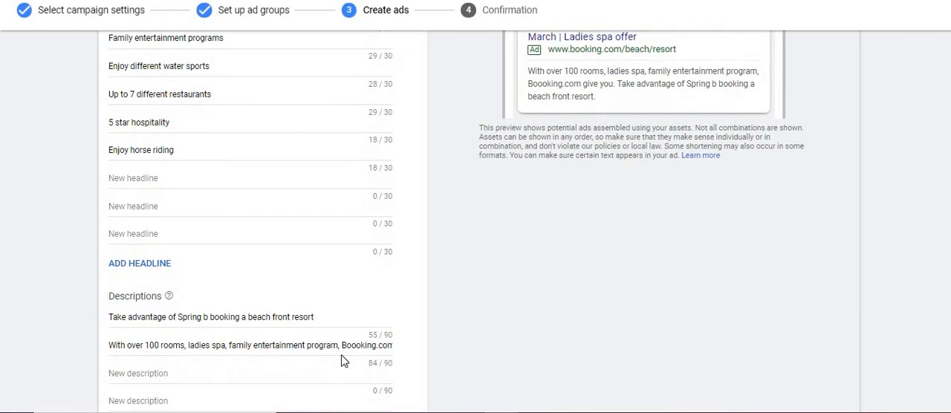
left_click(255, 384)
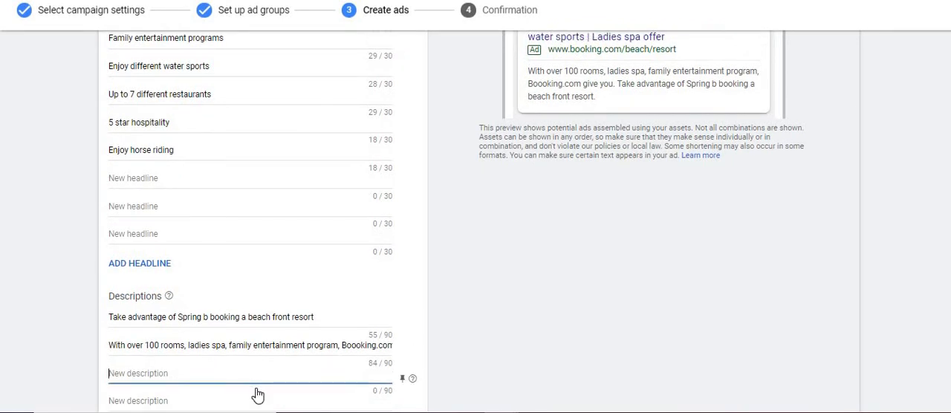
left_click(894, 284)
scroll(894, 283, "down", 2)
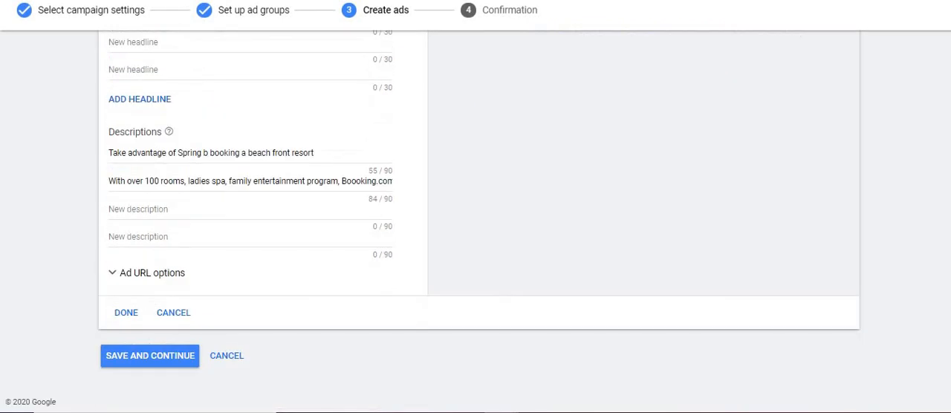
left_click(116, 315)
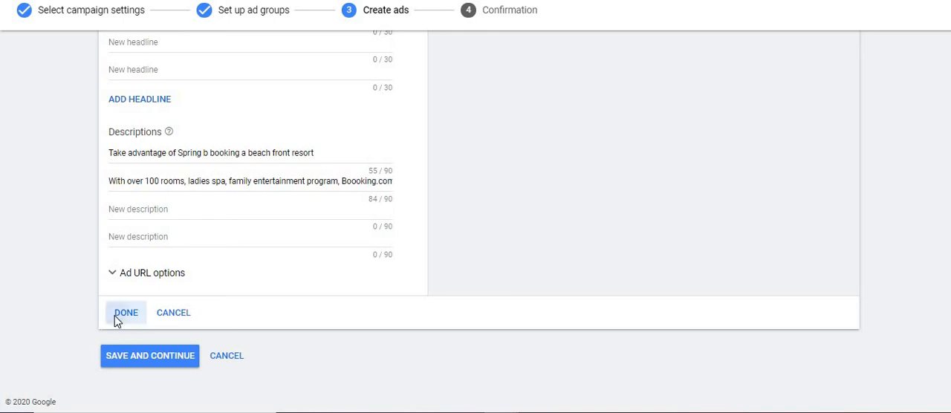
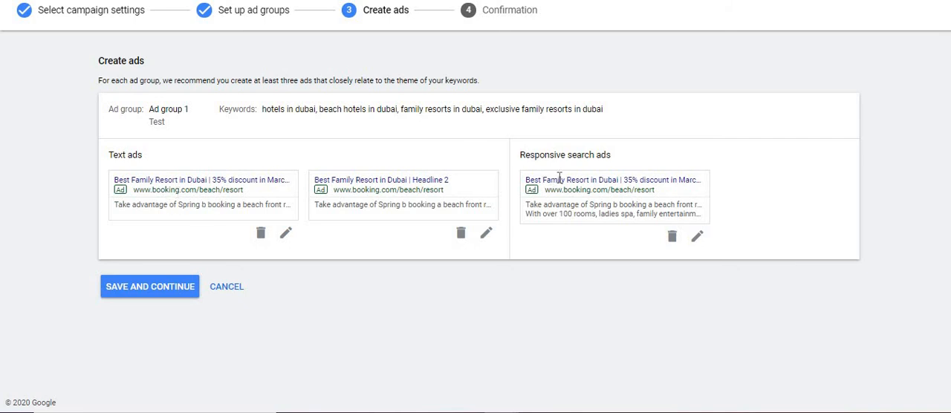
Try to fill the second text ad's missing Headline 2 with "Enjoy water sports".
left_click(151, 290)
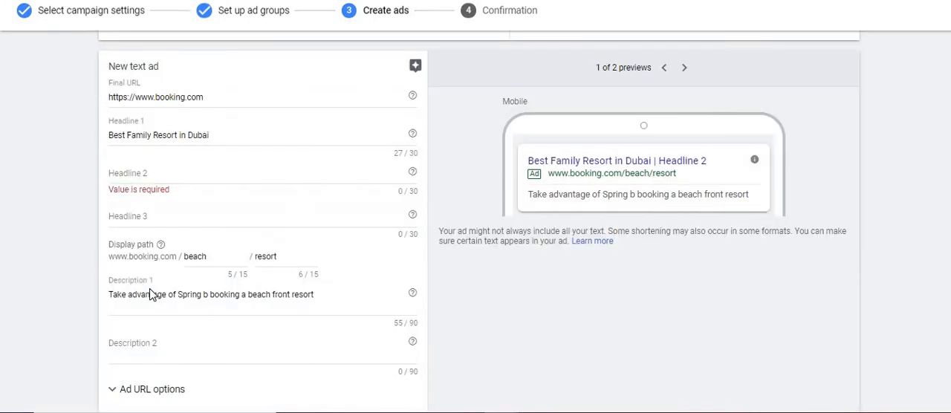
left_click(170, 188)
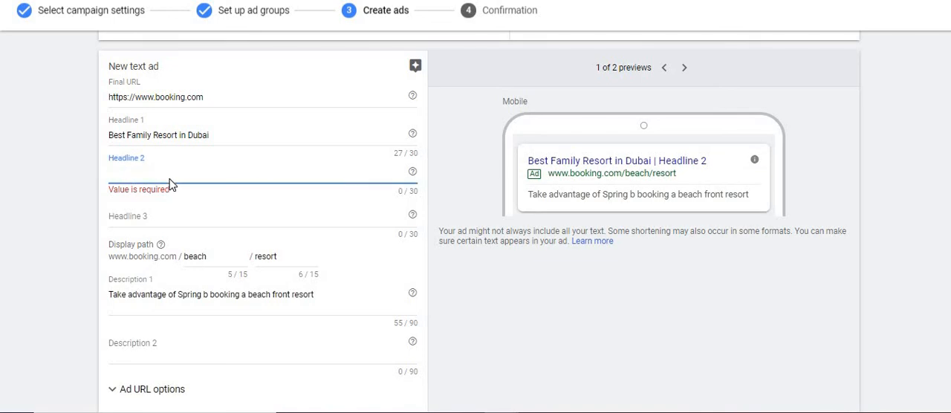
type("B")
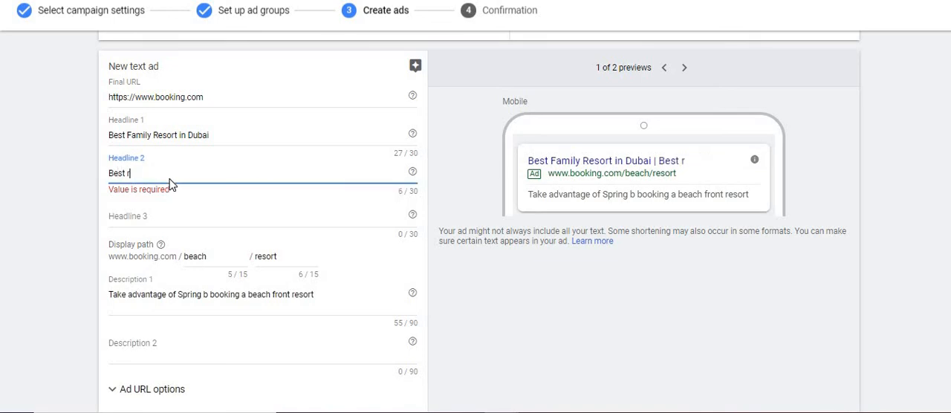
type("est")
key("BackSpace")
key("BackSpace")
key("BackSpace")
key("BackSpace")
type("Enjoy water s")
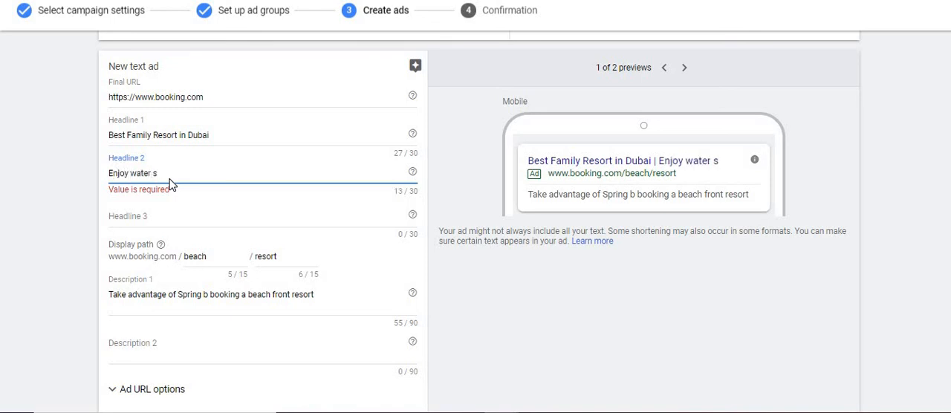
type("ports")
scroll(207, 374, "down", 3)
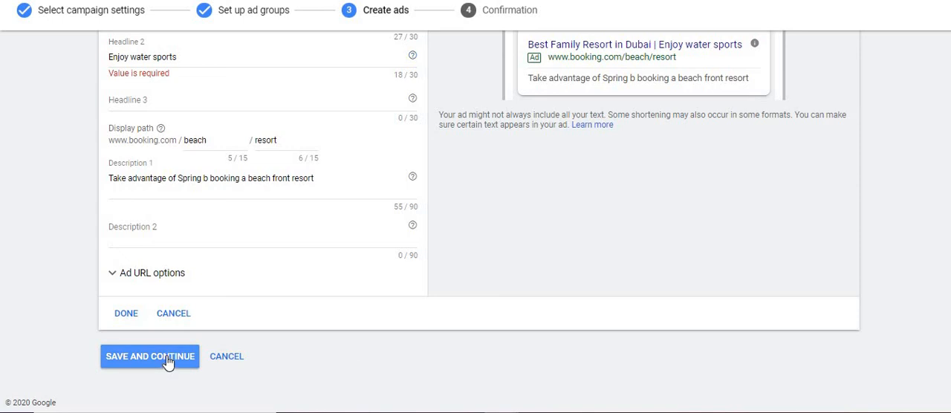
Clear Headline 2 of the second text ad and try to save and continue with it blank.
left_click(210, 57)
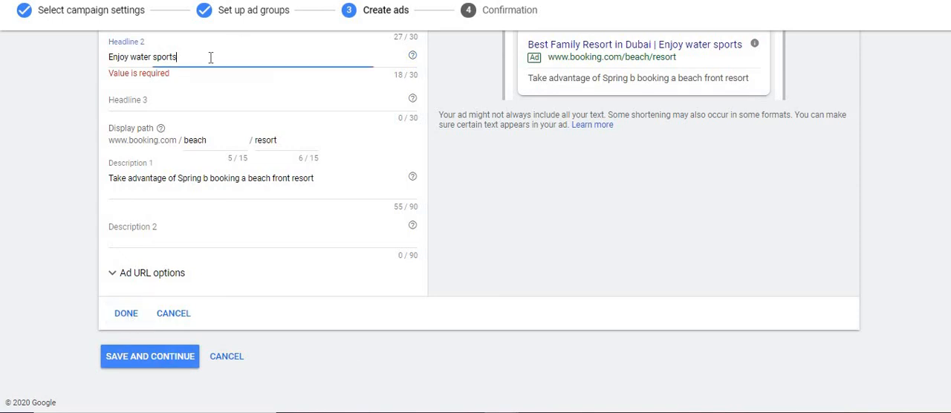
key("BackSpace")
key("BackSpace")
key("BackSpace")
key("BackSpace")
key("BackSpace")
key("BackSpace")
key("BackSpace")
key("BackSpace")
key("BackSpace")
key("BackSpace")
key("BackSpace")
key("BackSpace")
key("BackSpace")
key("BackSpace")
key("BackSpace")
key("BackSpace")
key("BackSpace")
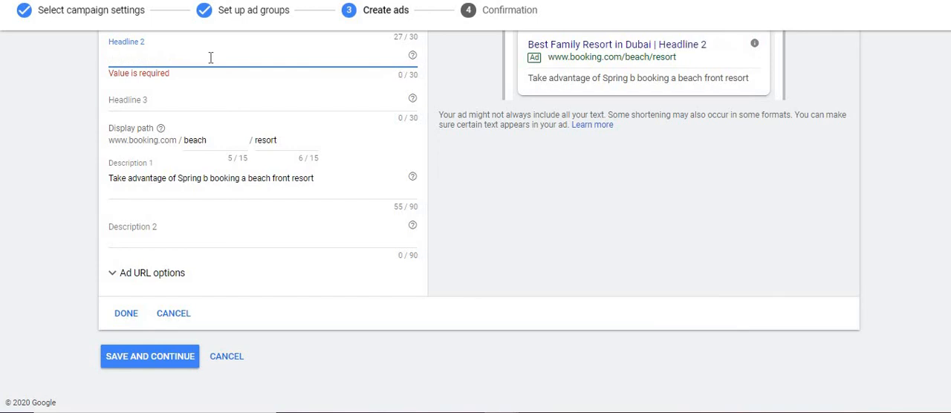
left_click(126, 316)
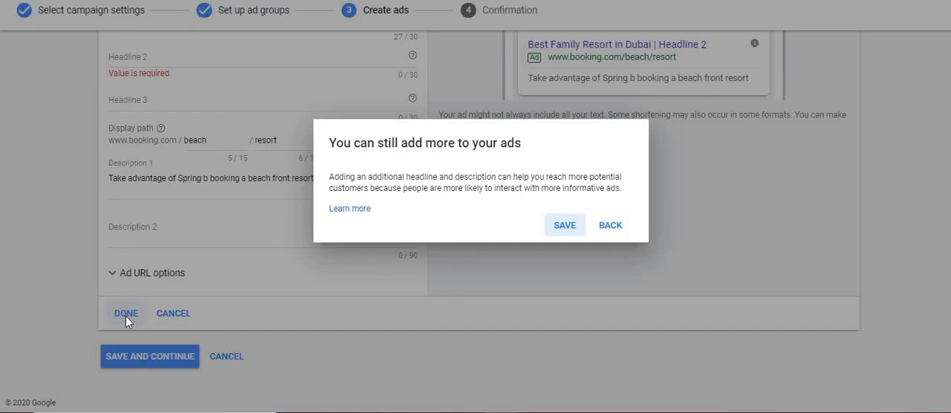
left_click(567, 230)
left_click(165, 290)
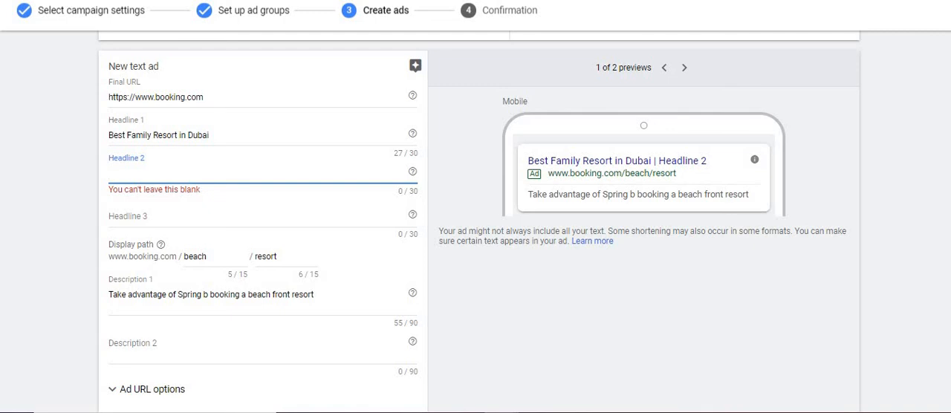
Set the second text ad's Headline 2 to "water sports" and save the ad without an additional headline or description.
scroll(479, 223, "down", 2)
left_click(928, 246)
scroll(479, 223, "up", 1)
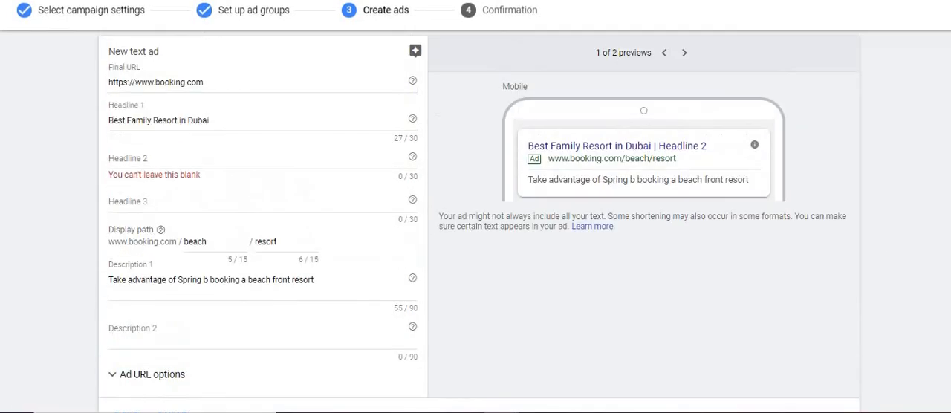
left_click(336, 158)
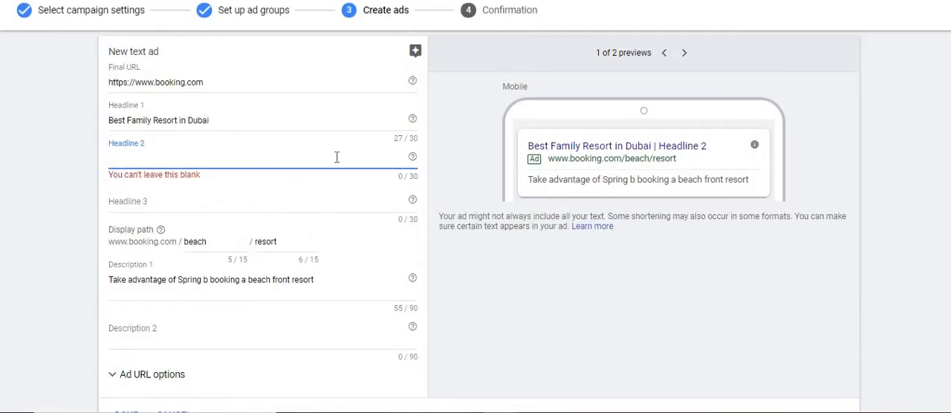
type("water sports")
left_click(394, 308)
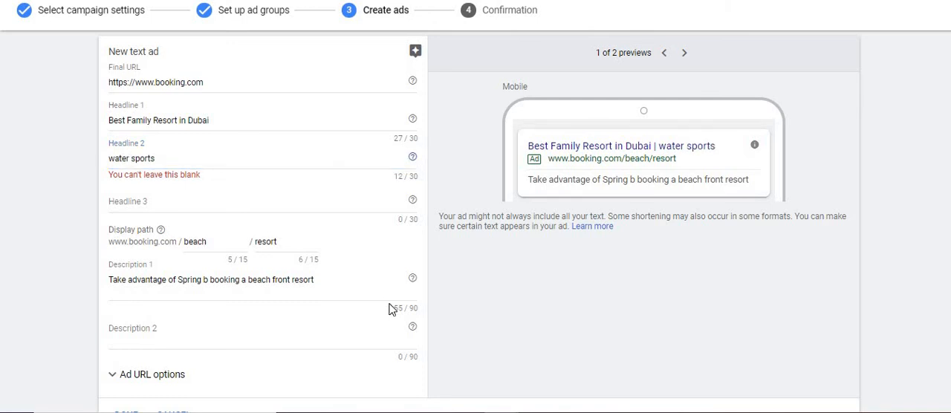
scroll(476, 223, "down", 2)
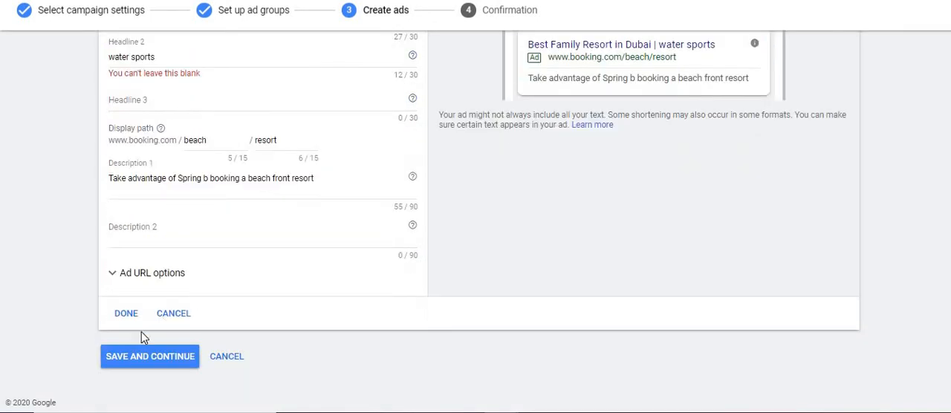
left_click_drag(142, 331, 143, 358)
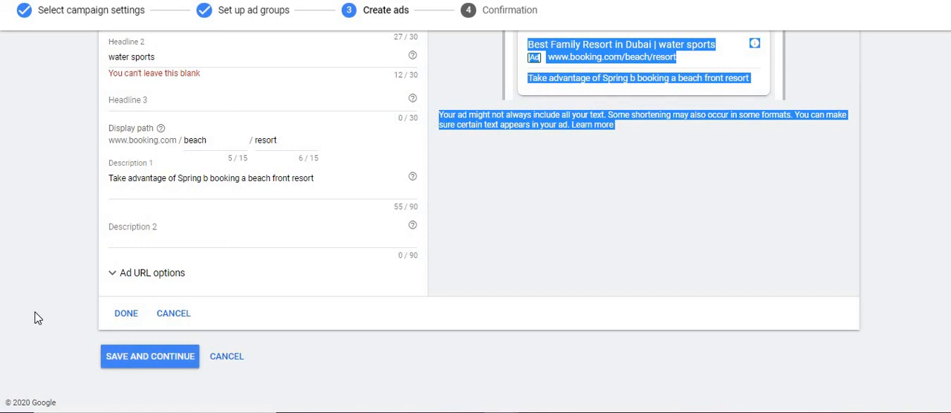
left_click(126, 314)
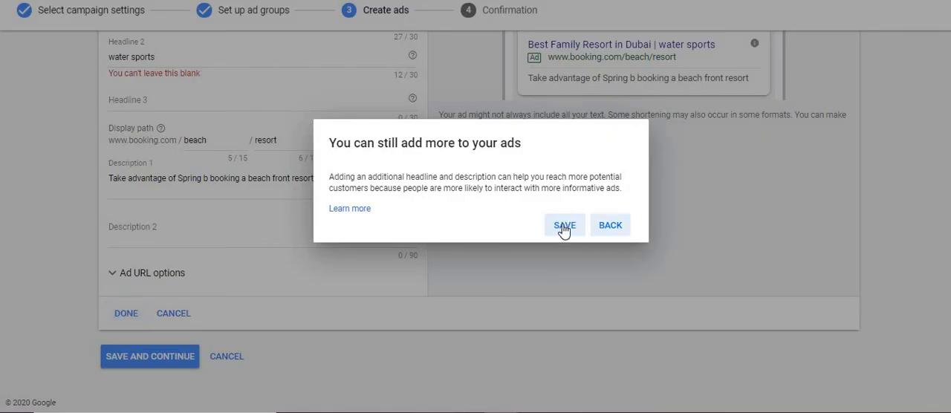
left_click(564, 226)
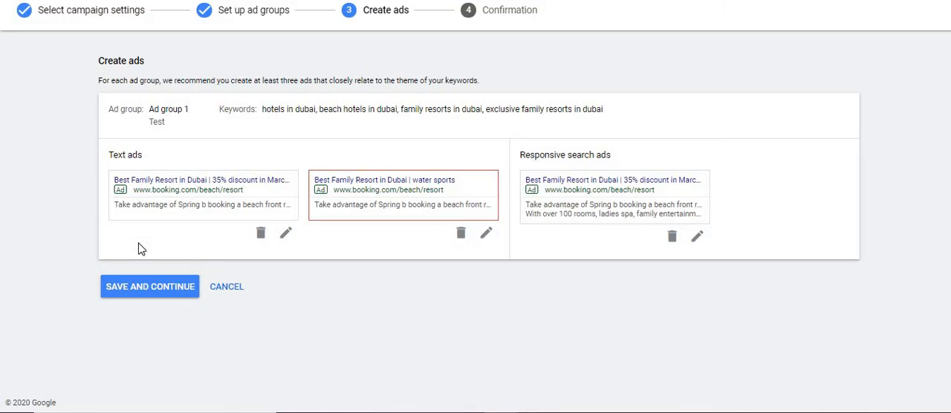
Save the ads, complete the campaign setup and continue to the new campaign.
left_click(146, 290)
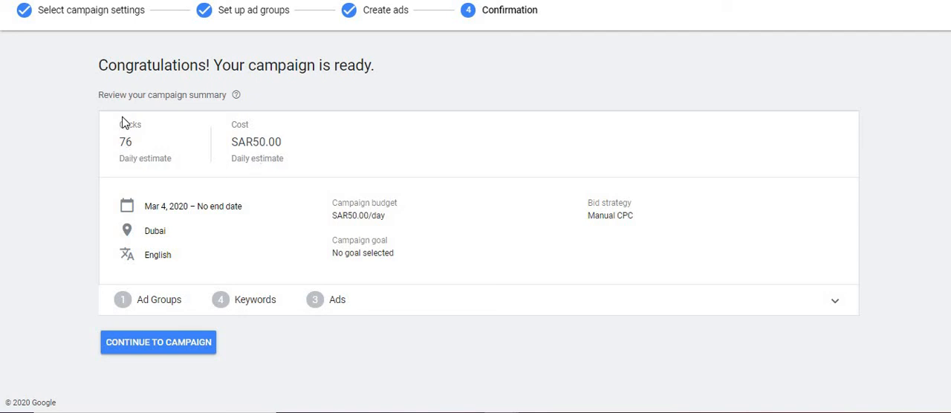
left_click(150, 345)
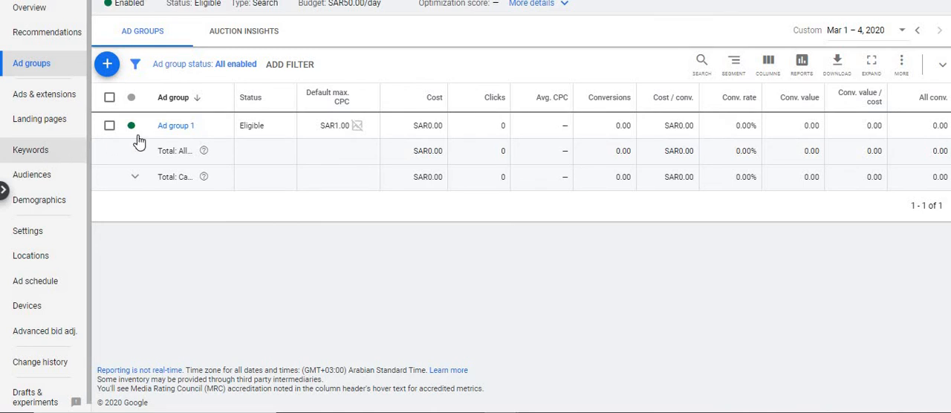
Pause the "exclusive family resorts in dubai" keyword in the campaign's keyword list.
left_click(59, 156)
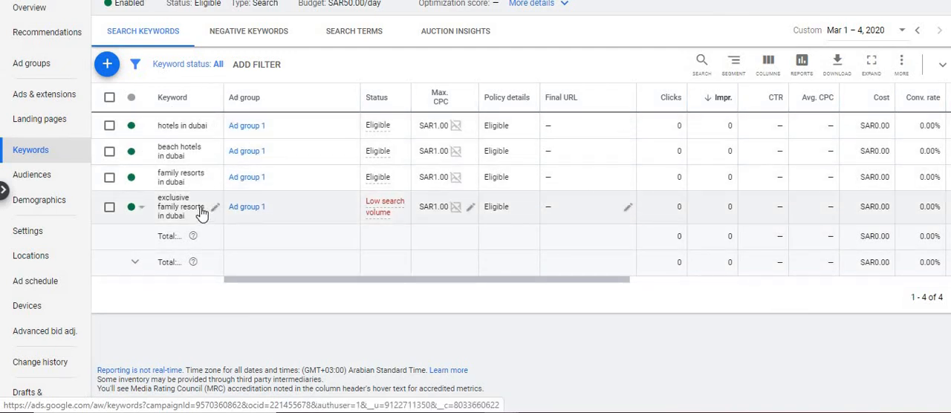
mouse_move(392, 214)
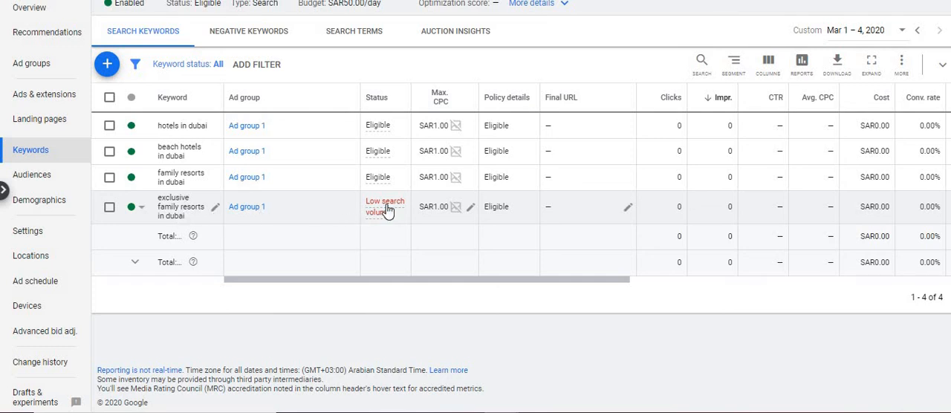
left_click(134, 213)
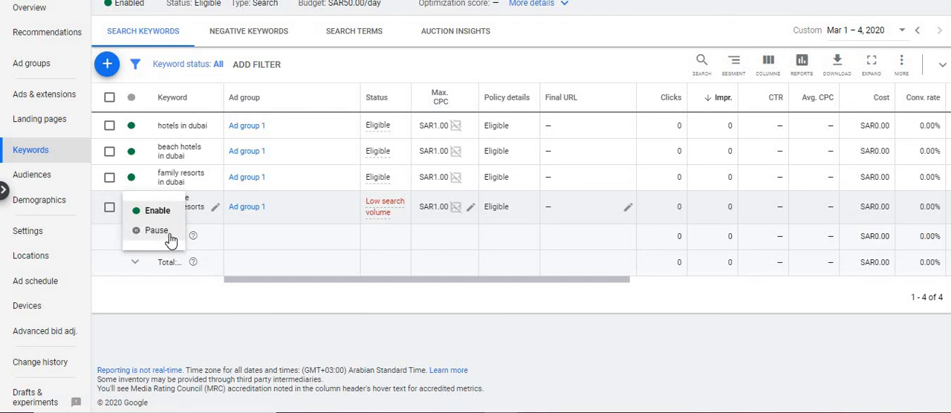
left_click(396, 209)
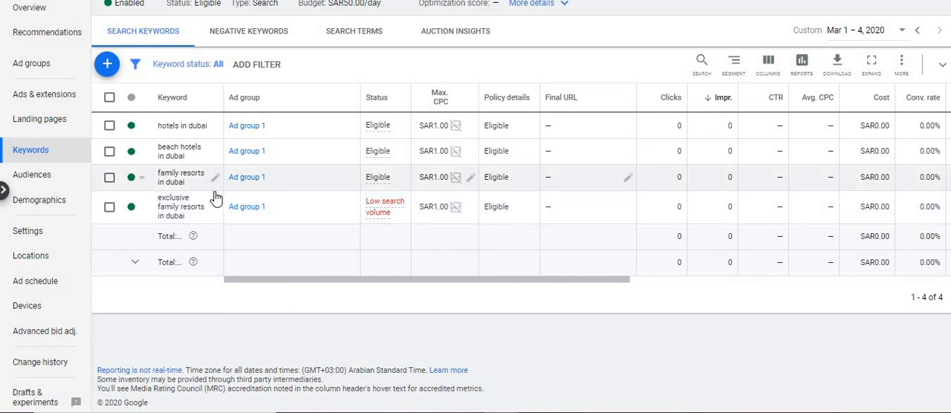
left_click(140, 214)
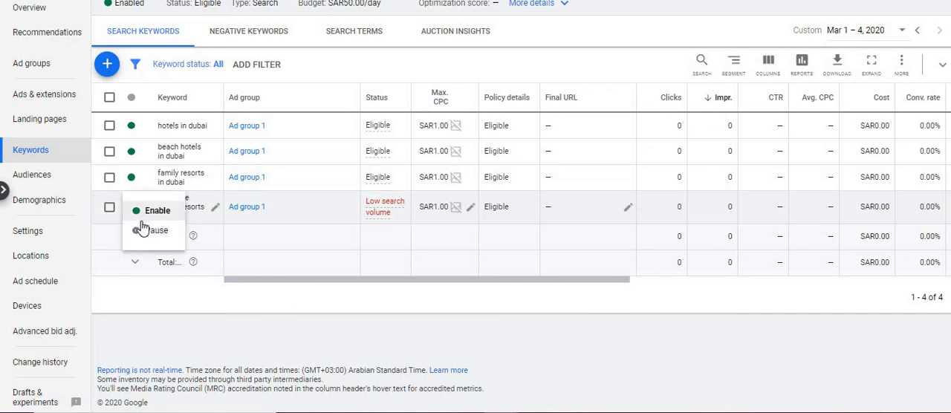
left_click(144, 231)
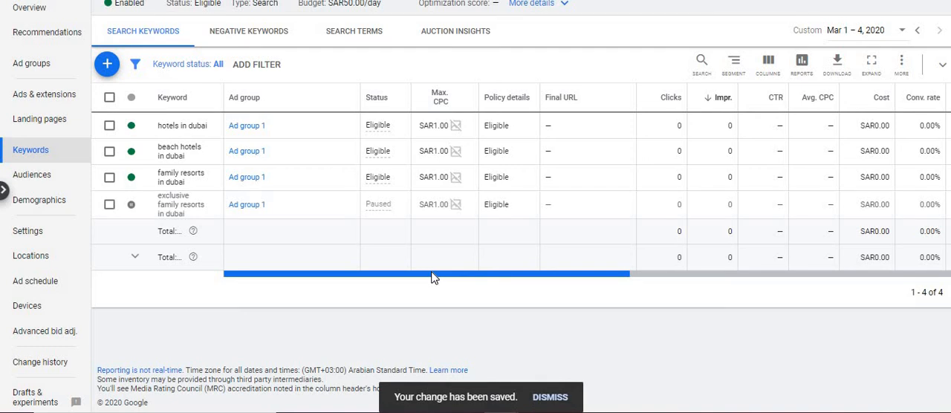
Select all four keywords in the campaign's search keyword list for bulk editing.
scroll(557, 290, "right", 6)
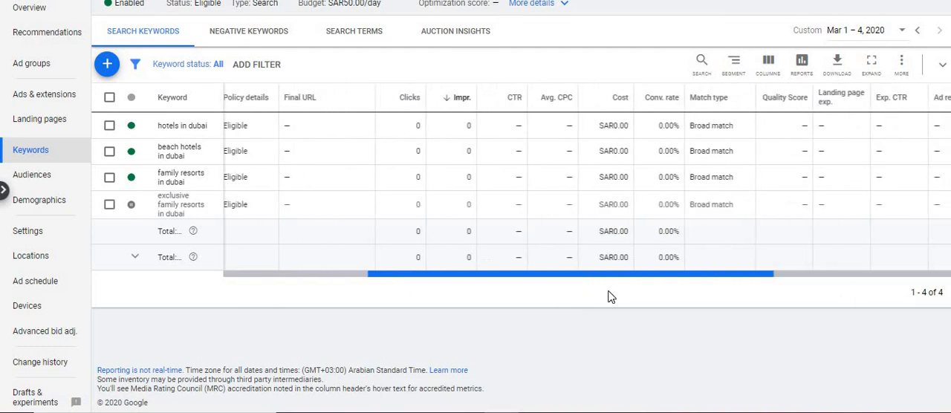
scroll(595, 320, "left", 10)
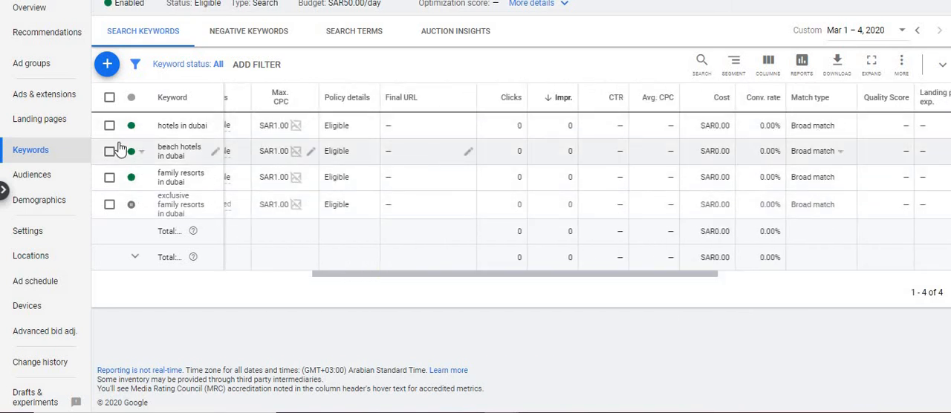
left_click(108, 99)
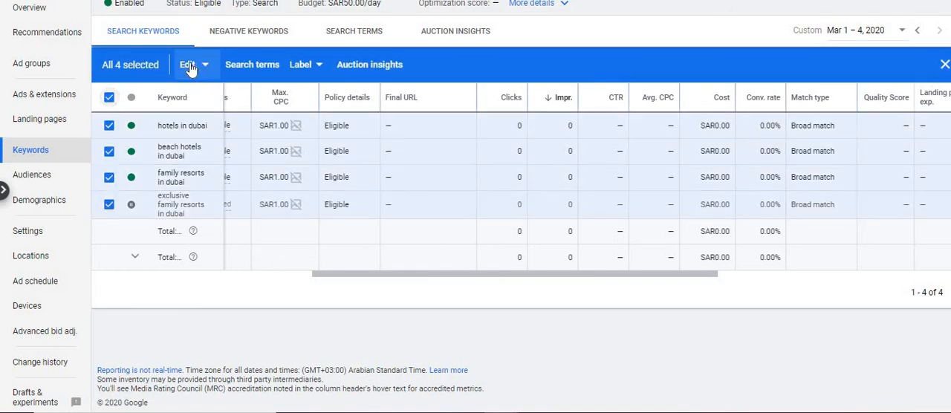
left_click(193, 74)
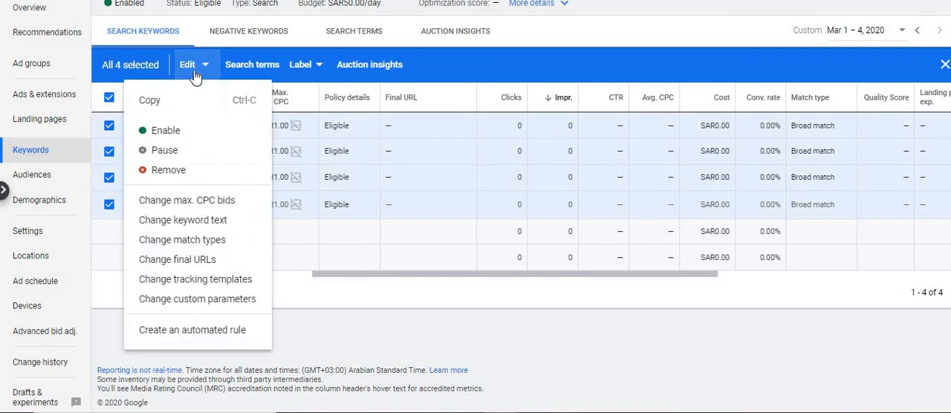
left_click(200, 226)
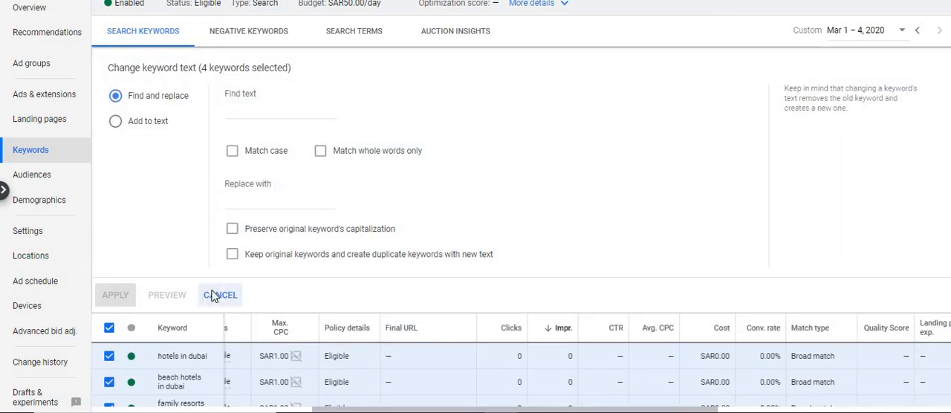
left_click(214, 296)
Change the match type of the selected keywords from Broad match to Phrase match, and clear the selection.
left_click(188, 75)
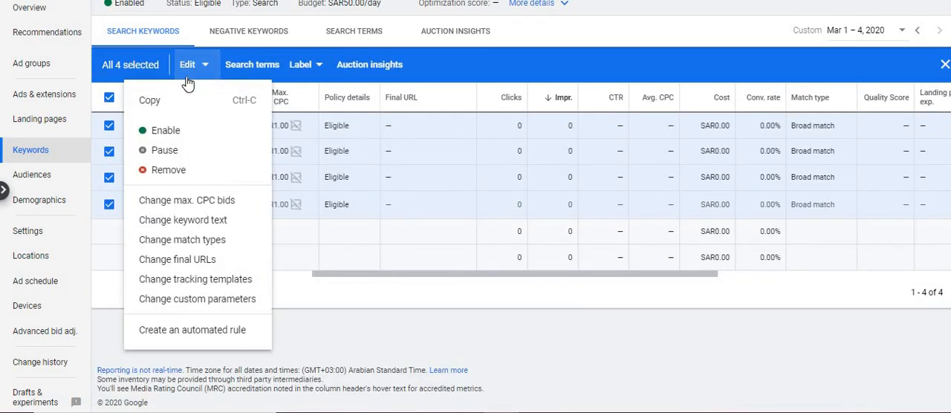
left_click(199, 239)
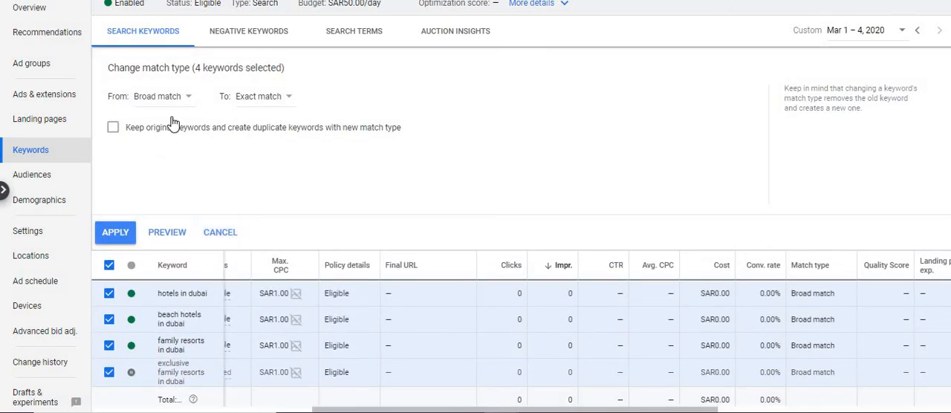
left_click(266, 100)
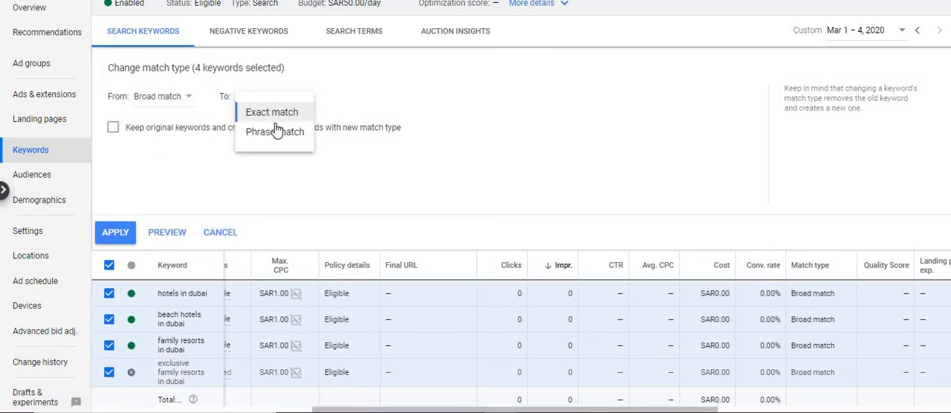
left_click(275, 132)
left_click(122, 234)
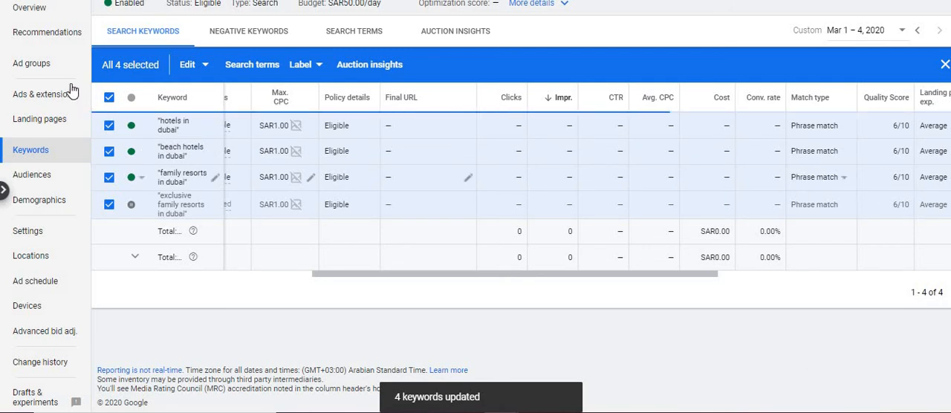
left_click(110, 99)
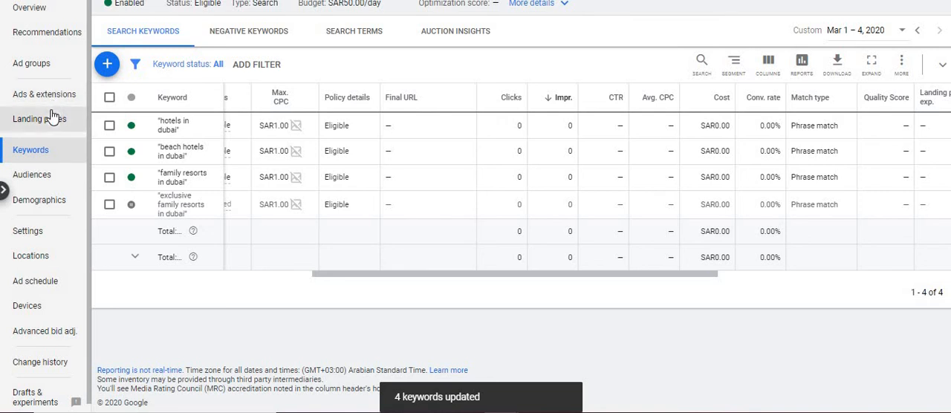
Copy Ad group 1 from the campaign's ad group list.
left_click(39, 64)
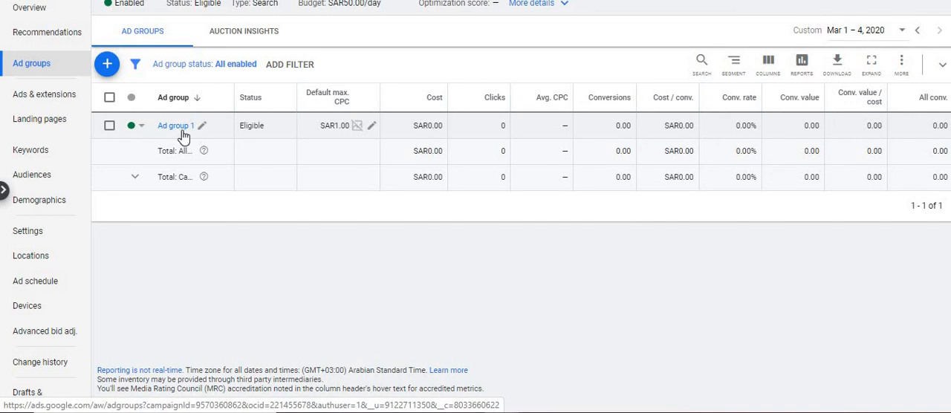
left_click(110, 126)
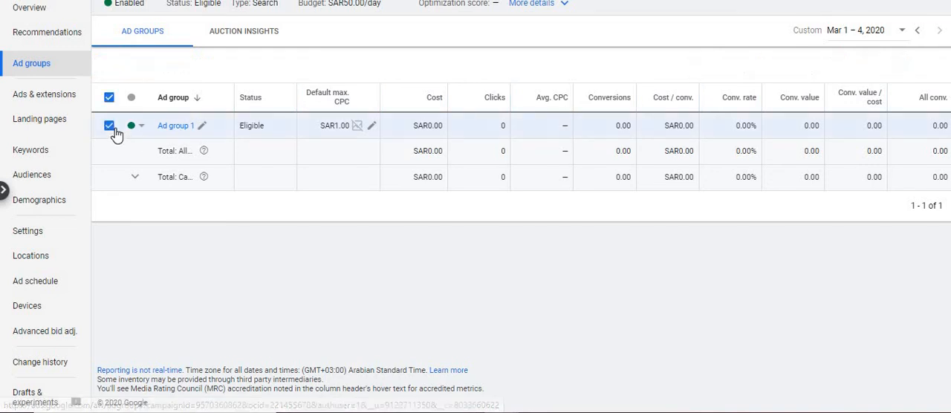
left_click(175, 65)
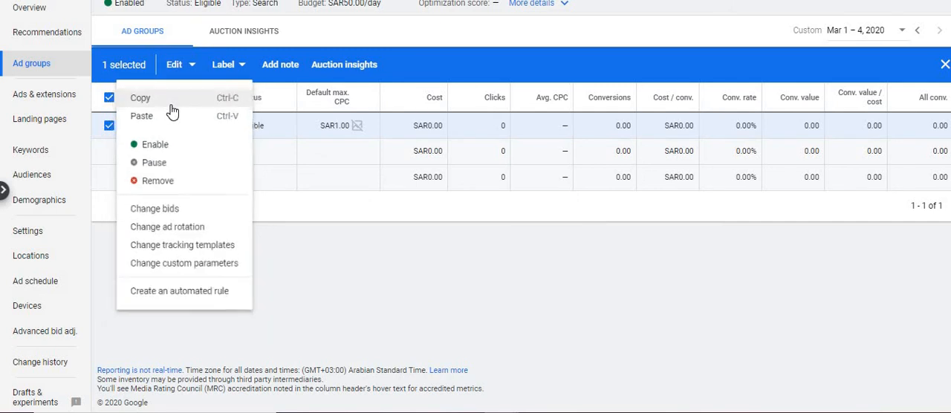
left_click(140, 103)
left_click(109, 125)
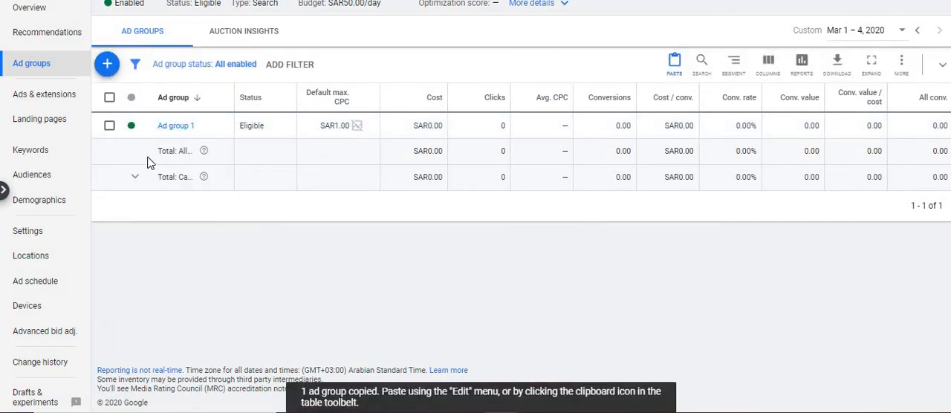
Paste the copied ad group into the Test campaign without pausing it.
key("ctrl+v")
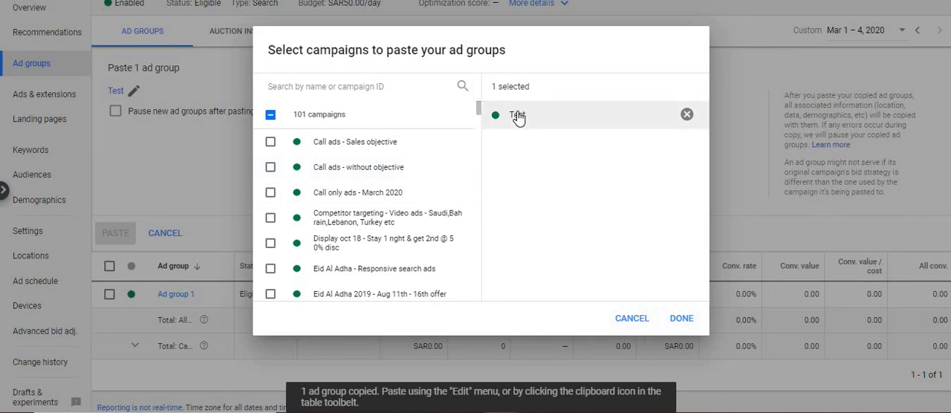
left_click(677, 319)
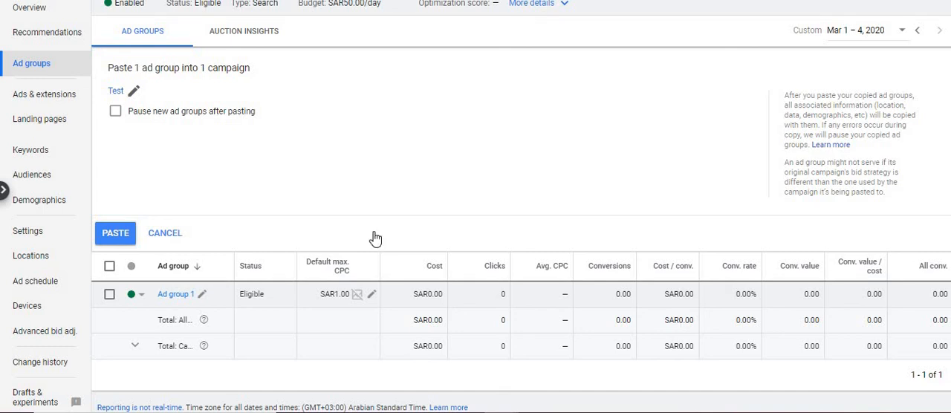
left_click(125, 239)
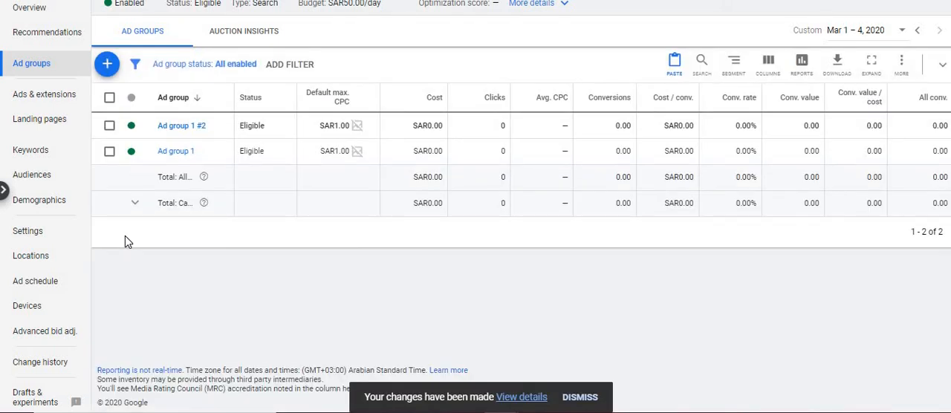
Open Ad group 1 and examine its search keywords and its ads.
left_click(181, 152)
left_click(28, 154)
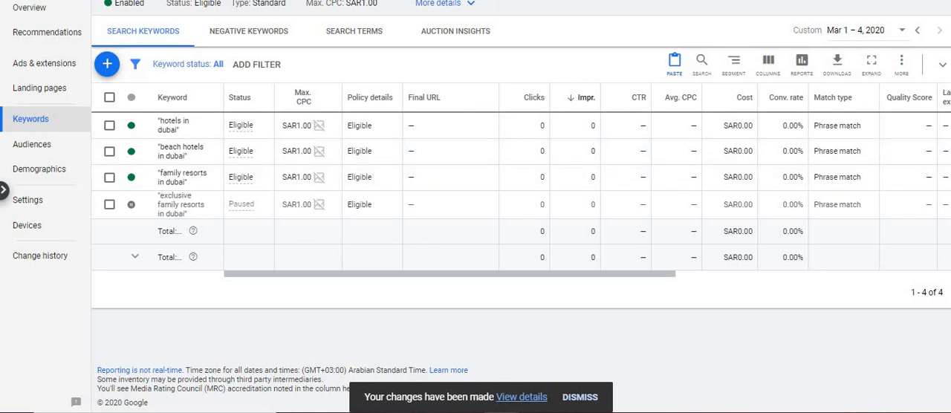
left_click(39, 66)
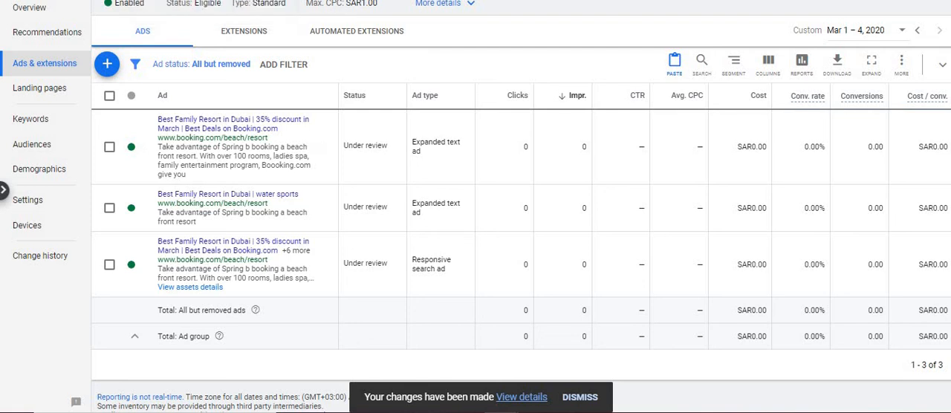
Look through the account's list of enabled campaigns and reopen the Test campaign's ad groups.
left_click(167, 7)
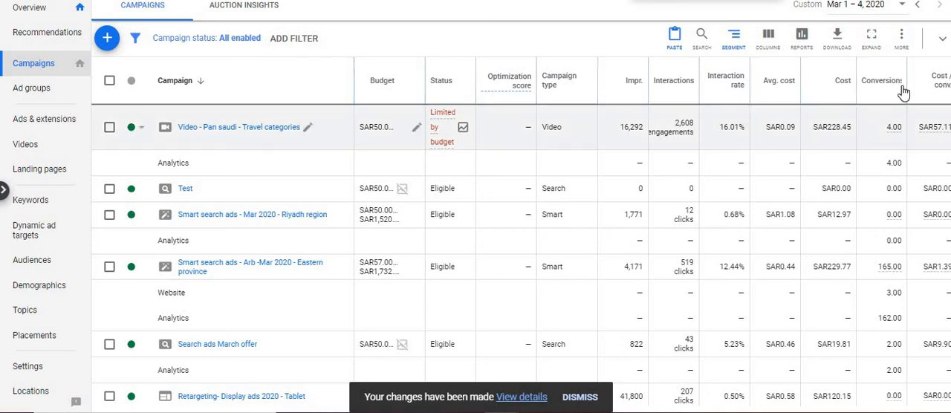
scroll(245, 226, "down", 10)
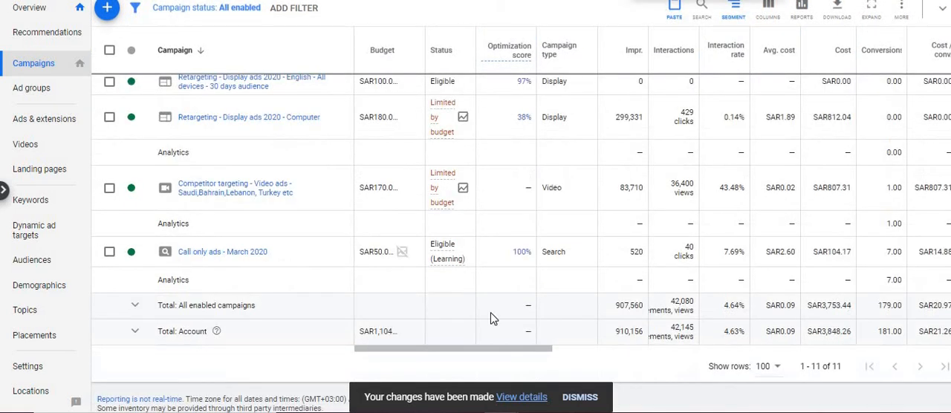
scroll(246, 227, "up", 2)
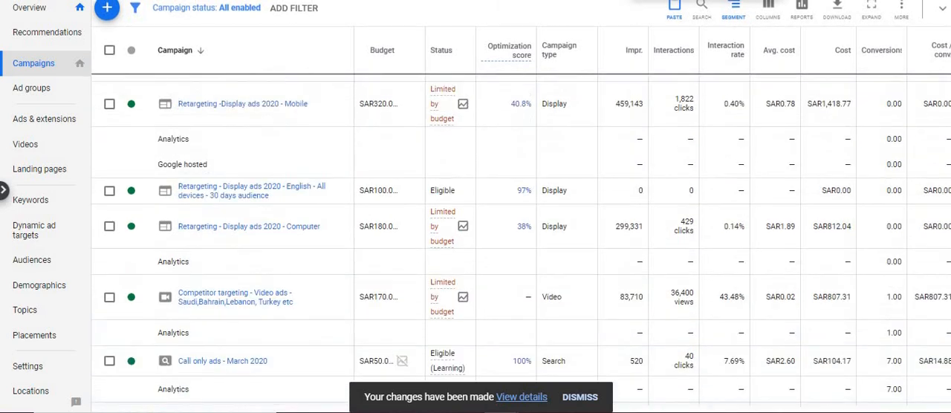
scroll(245, 227, "up", 4)
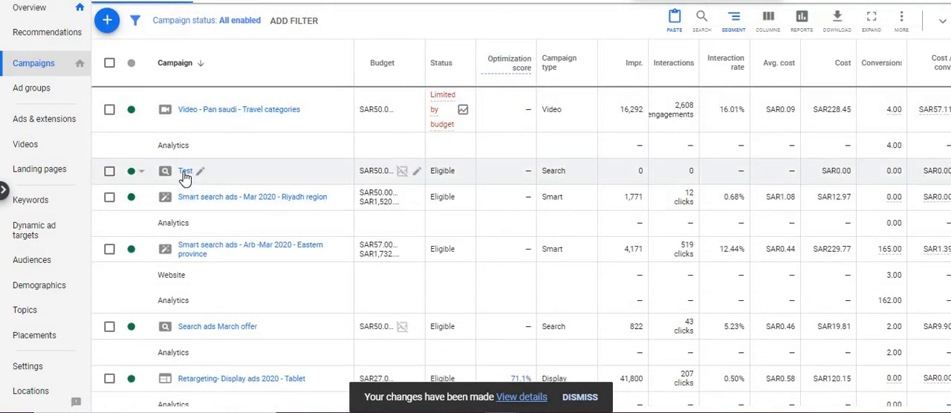
left_click(185, 172)
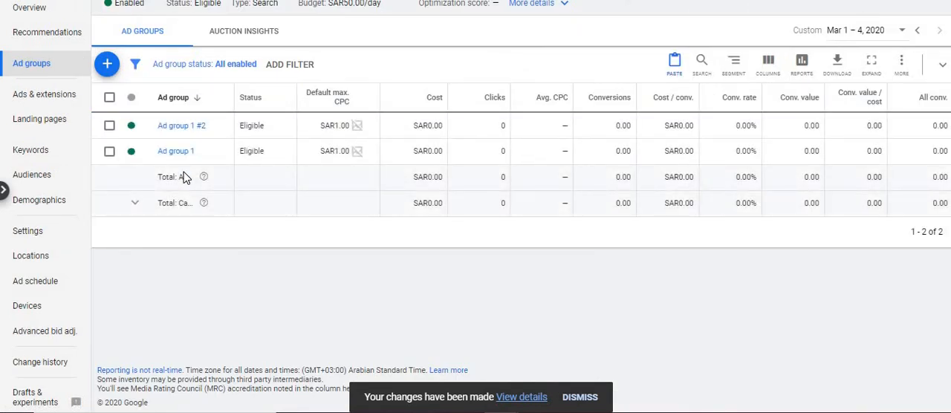